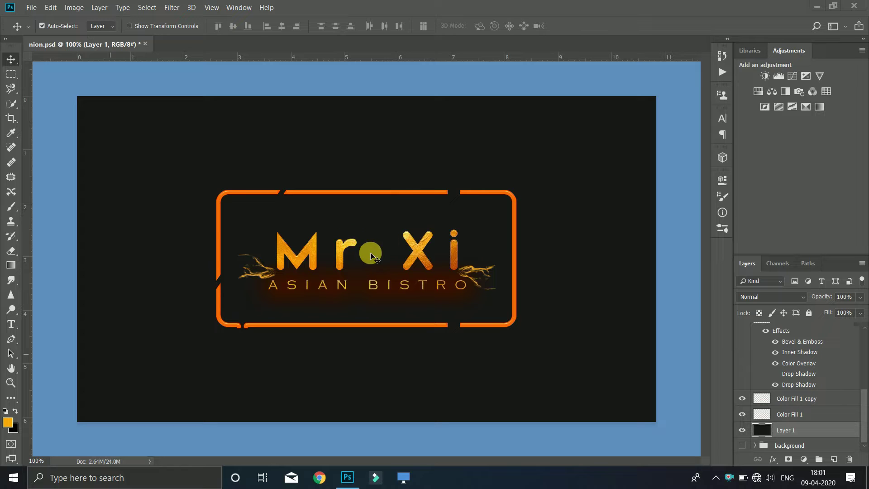
Create a new blank 1920×1080 document.
left_click(31, 7)
key("Escape")
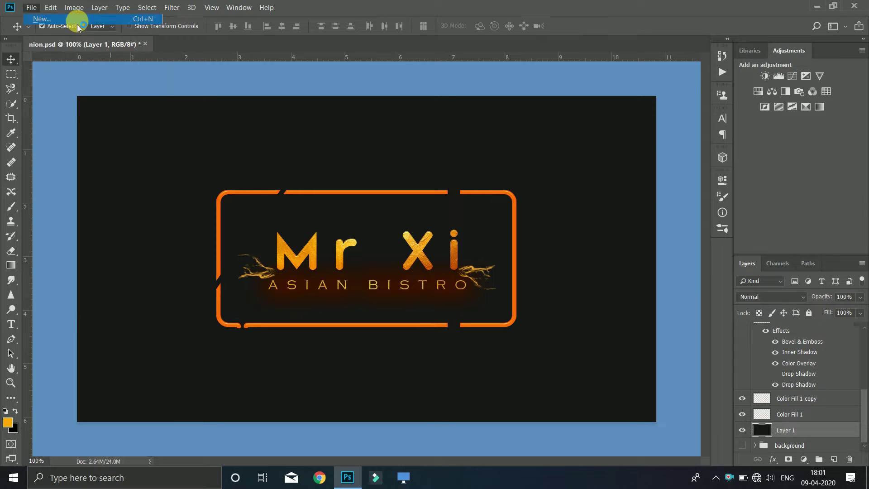
key("ctrl+n")
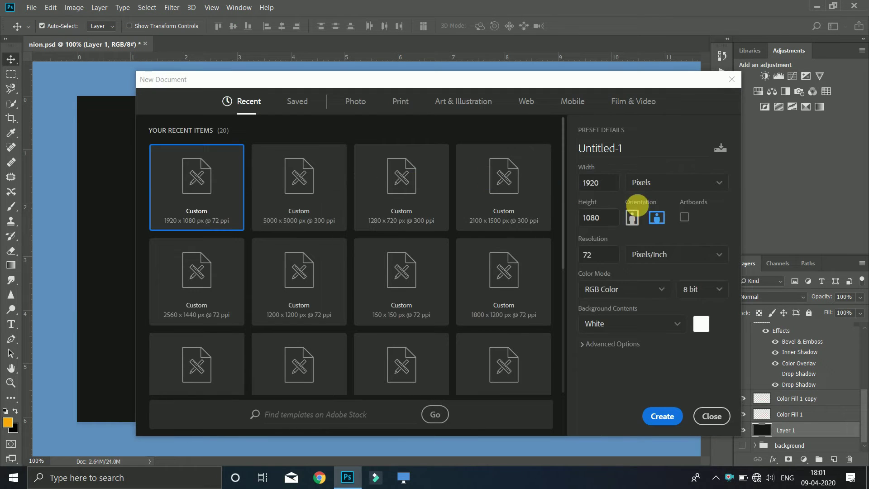
left_click(665, 419)
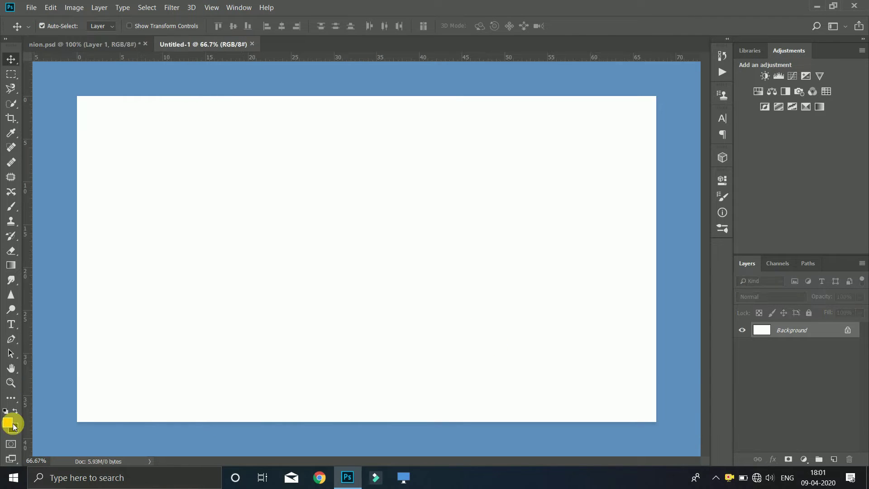
Inspect the layer effects on the Mr Xi logo's orange frame without changing them.
left_click(86, 44)
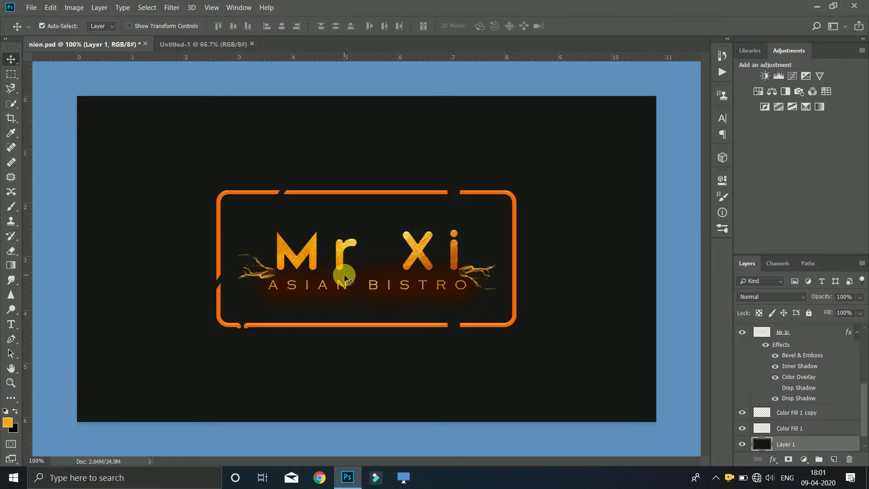
left_click(287, 326)
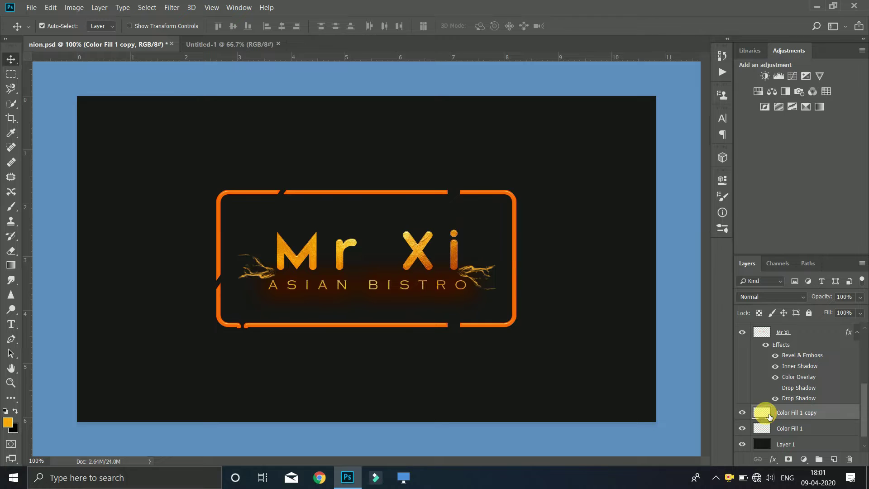
double_click(792, 412)
left_click(820, 53)
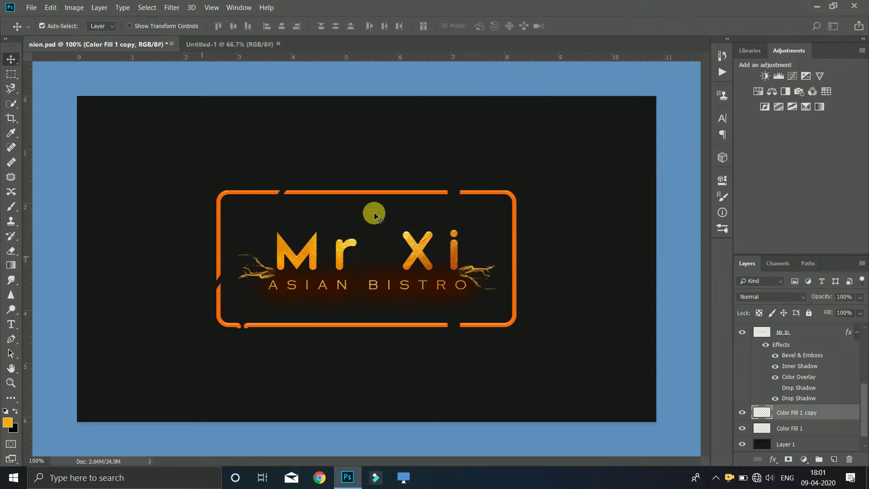
left_click(222, 44)
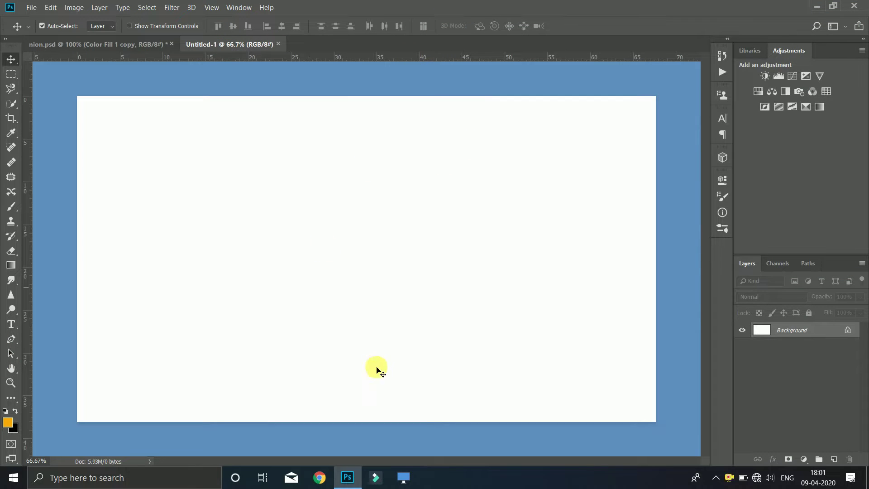
Fill the new canvas with a near-black grey background colour (#1c1c1c).
left_click(16, 429)
left_click(543, 214)
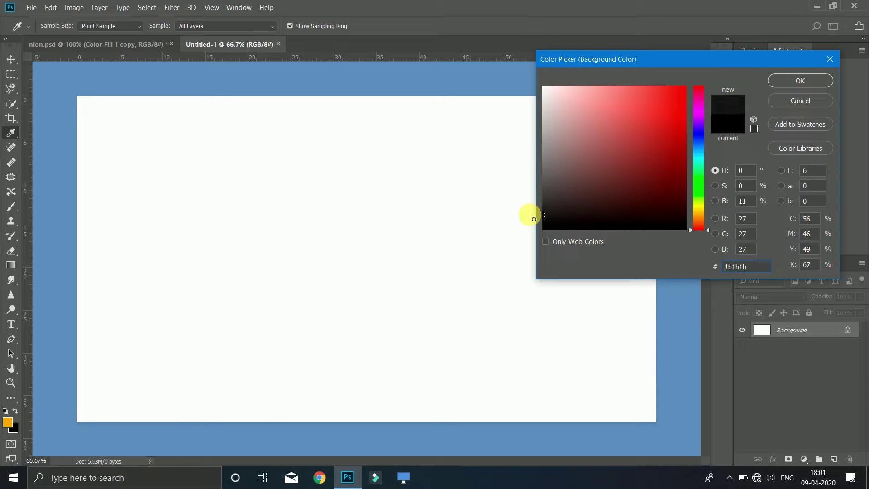
left_click_drag(583, 213, 681, 211)
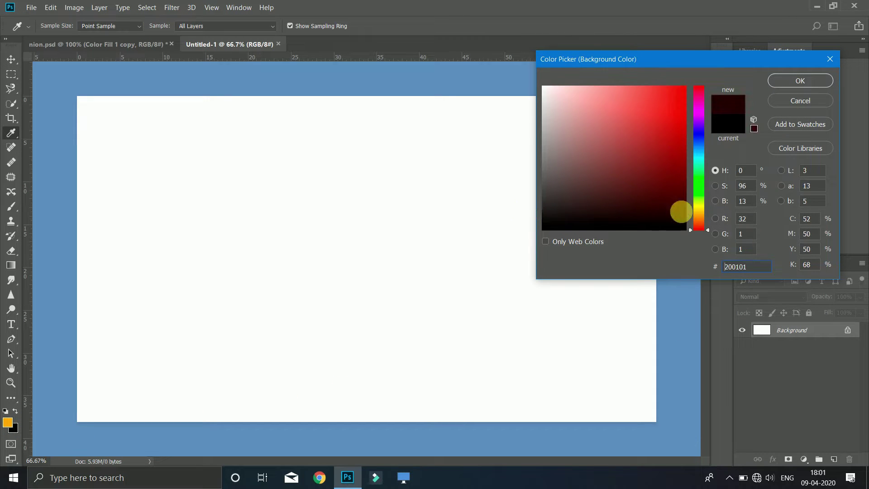
left_click_drag(699, 132, 702, 141)
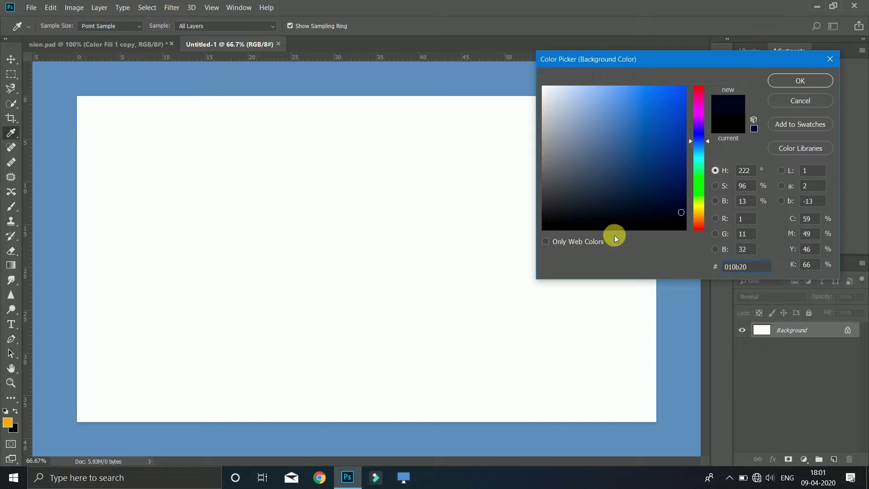
mouse_move(560, 218)
left_mouse_down()
mouse_move(542, 218)
mouse_move(538, 206)
left_mouse_up()
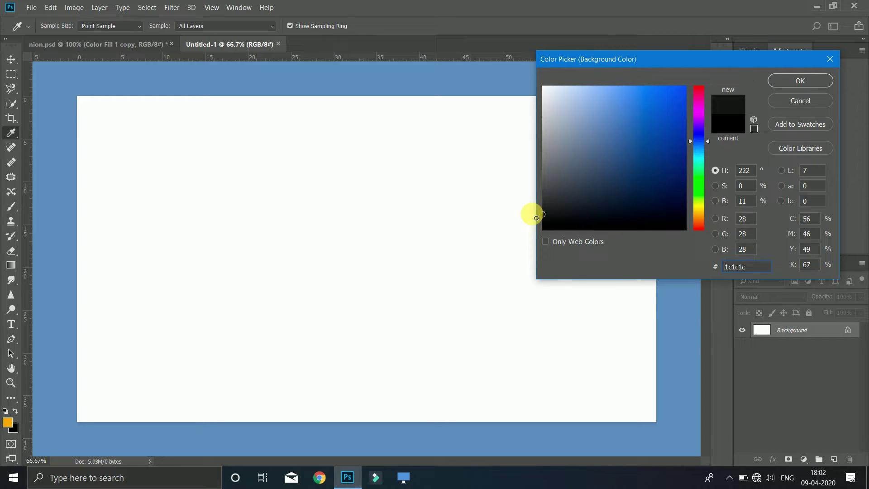
left_click(794, 81)
key("v")
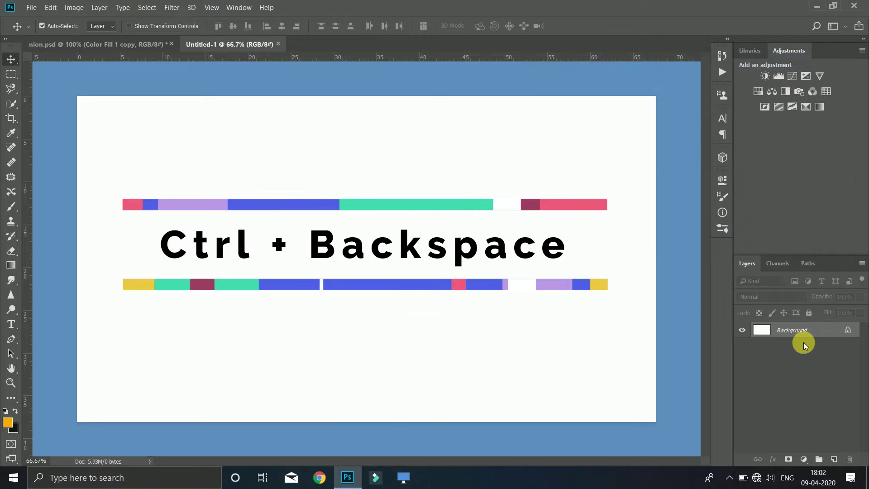
key("ctrl+BackSpace")
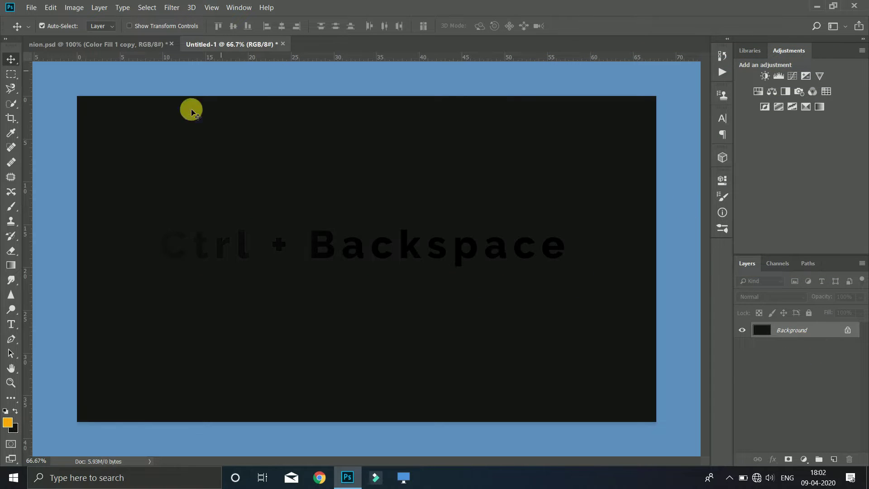
Compare the dark document with the Mr Xi logo, then minimize Photoshop to reach the desktop.
left_click(135, 44)
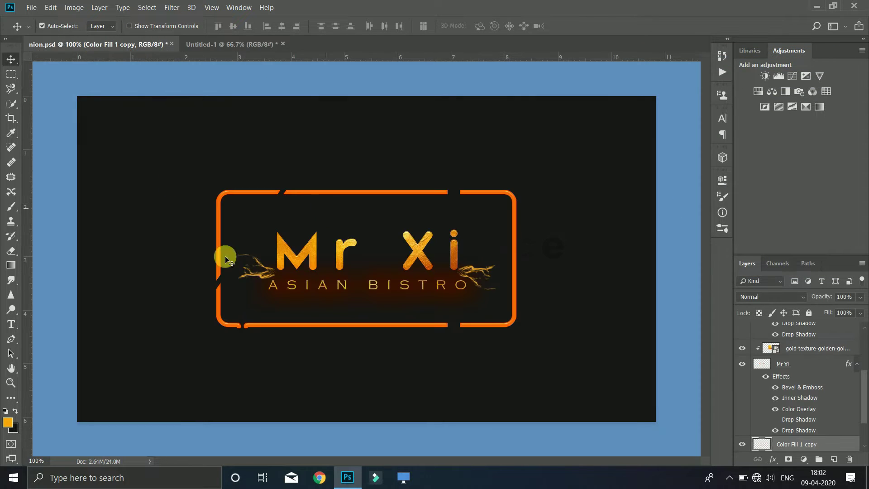
left_click(256, 48)
left_click(104, 42)
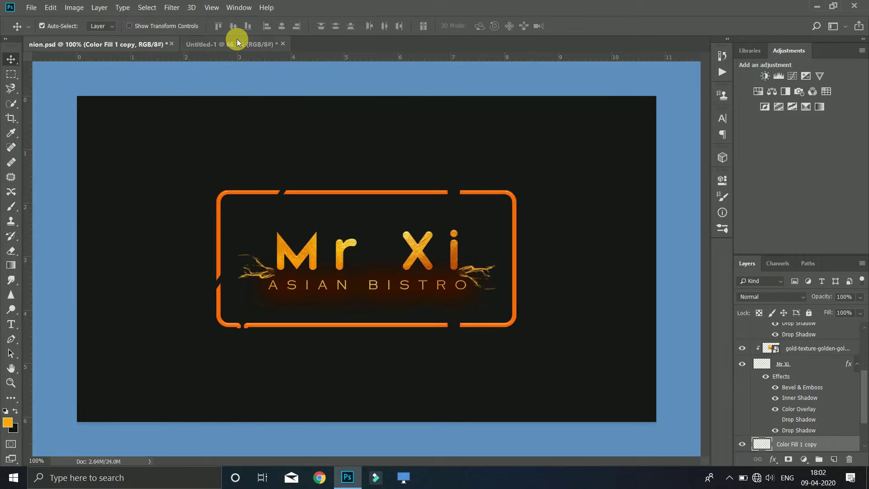
left_click(232, 42)
left_click(817, 7)
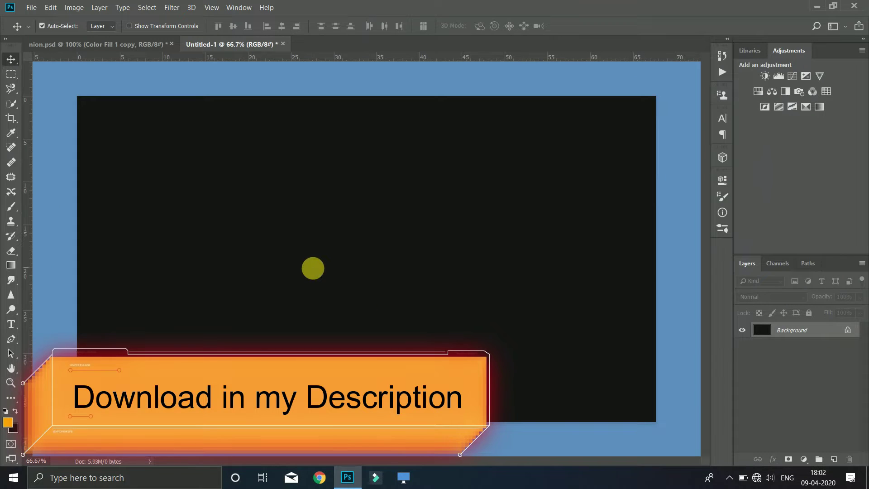
Place Tubes.png on the canvas and scale it up to about 146%.
left_click_drag(358, 470, 312, 267)
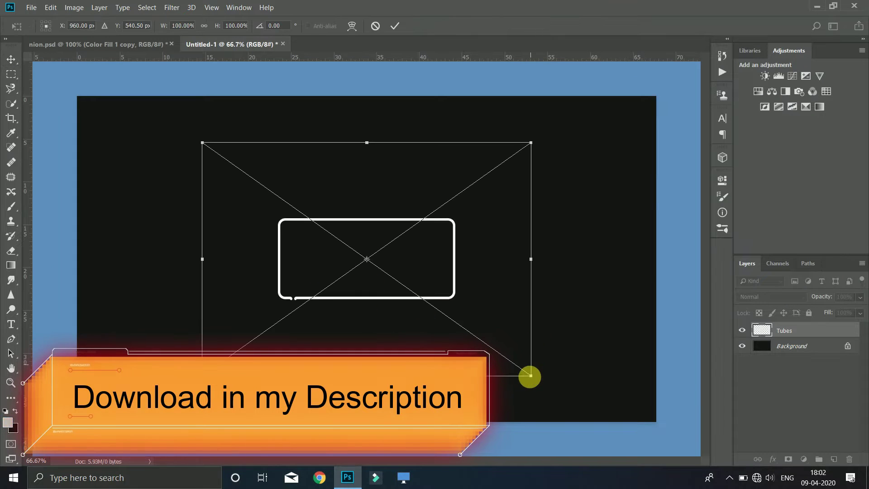
left_click_drag(530, 375, 605, 426)
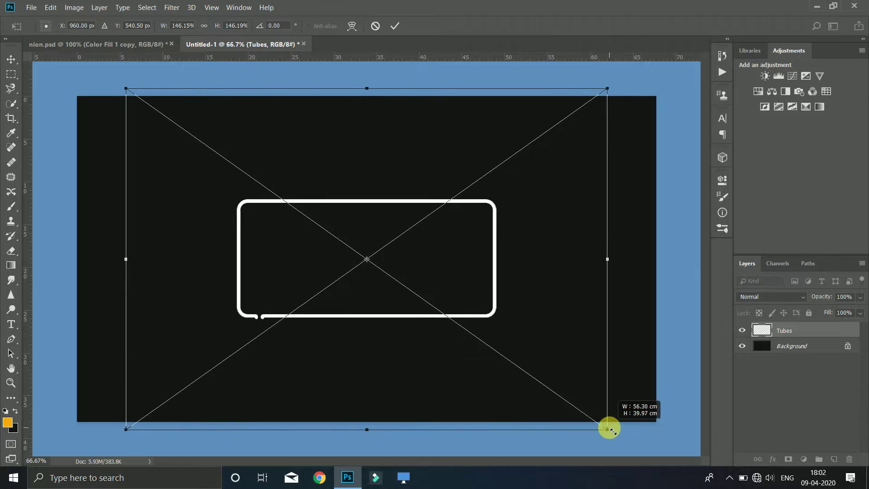
left_click_drag(605, 426, 606, 429)
key("Return")
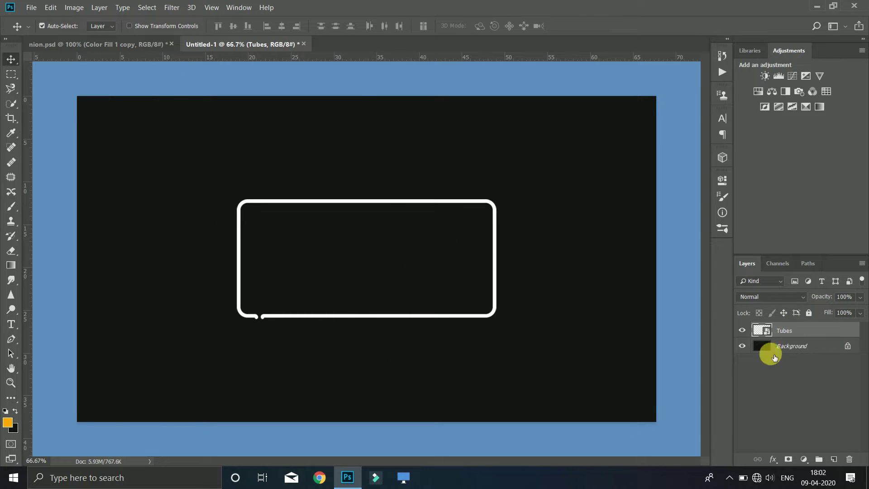
Add a Solid Color fill layer in orange #f3a70b.
left_click(813, 461)
left_click(817, 259)
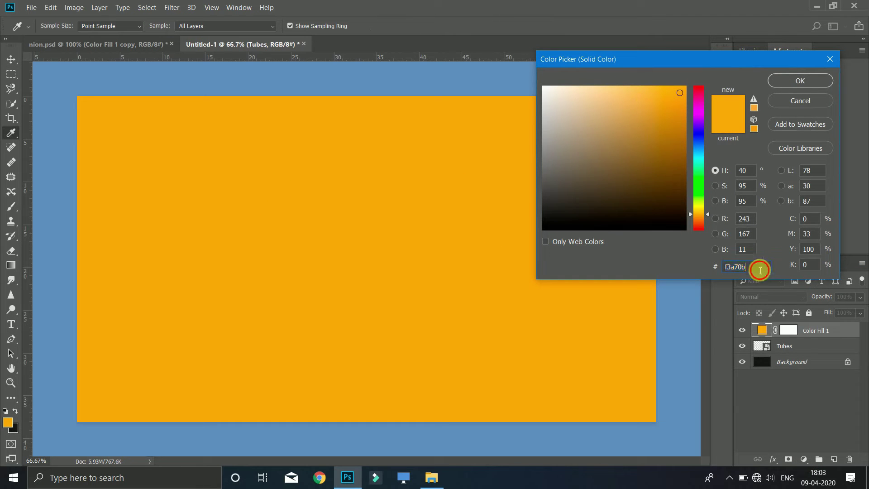
left_click(801, 80)
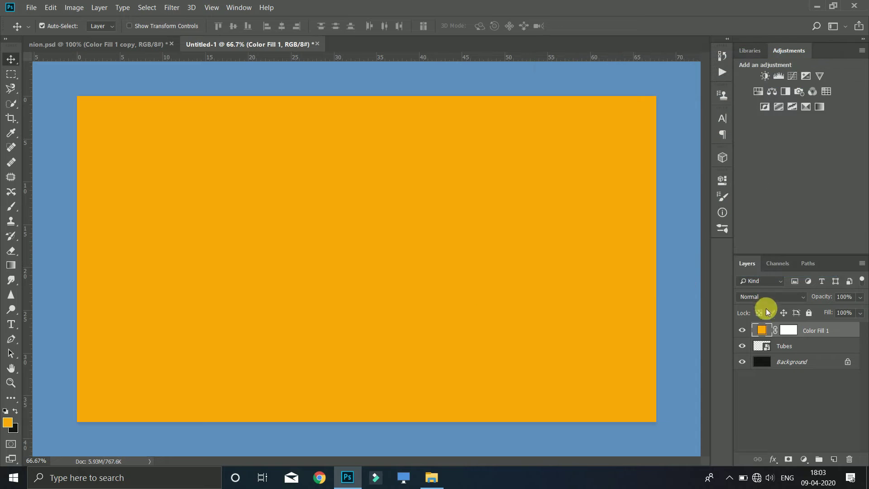
key("super")
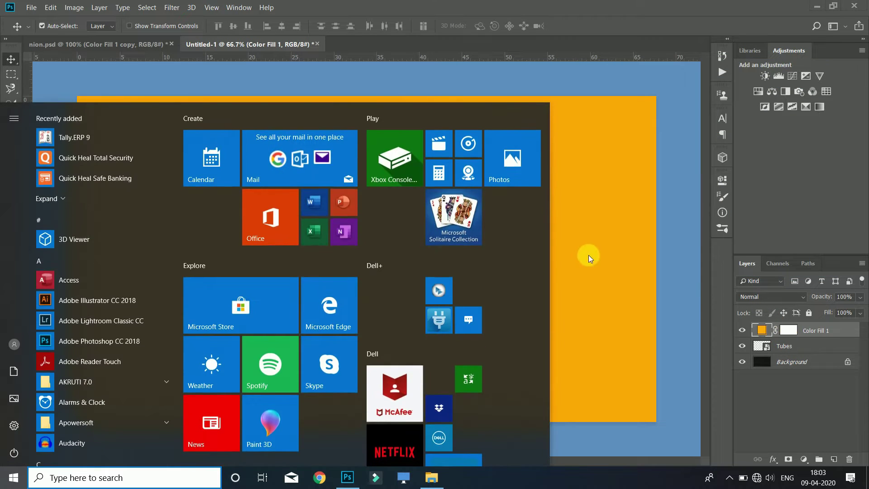
key("super")
Clip the orange fill to the Tubes frame and merge them into one layer.
right_click(807, 330)
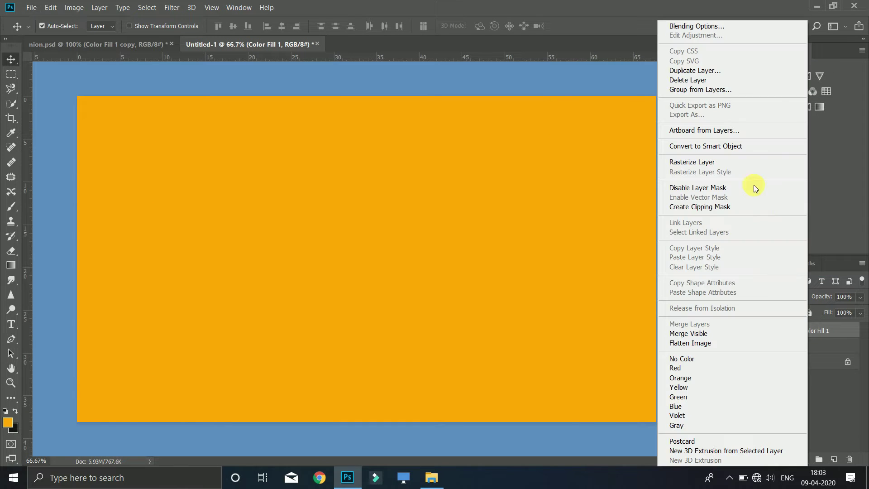
left_click(729, 206)
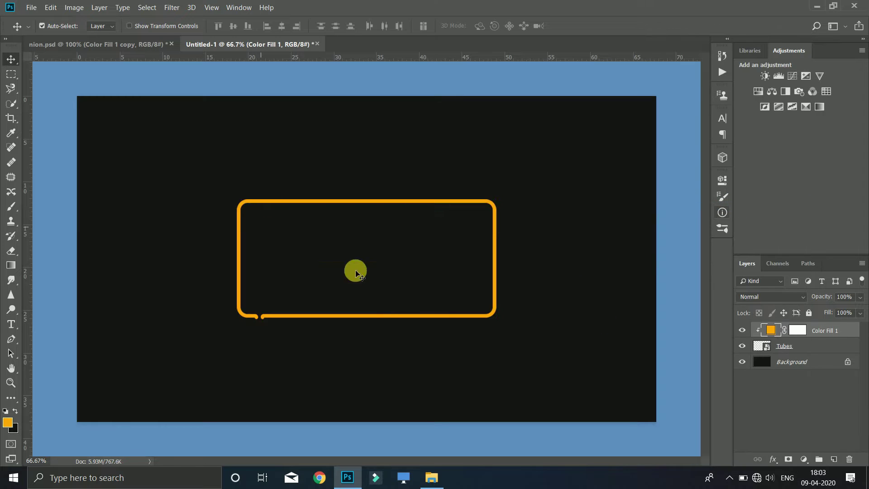
left_click(814, 347)
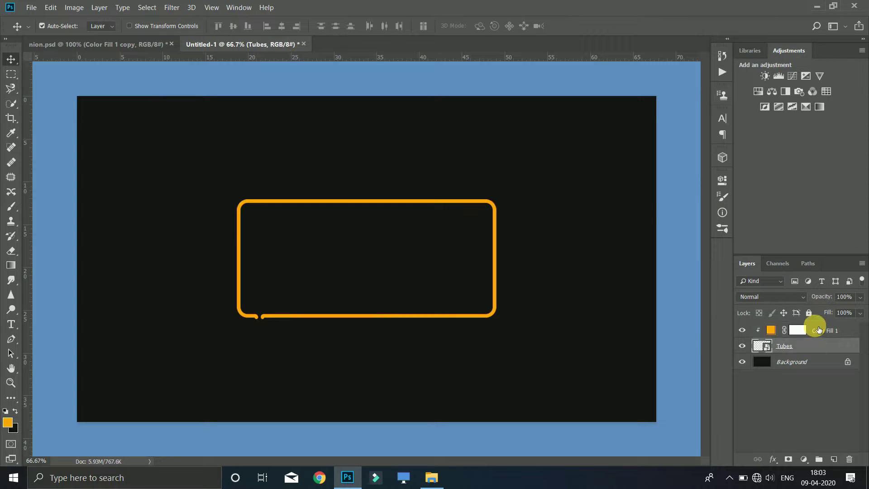
left_click(814, 328, "shift")
right_click(814, 325)
left_click(747, 325)
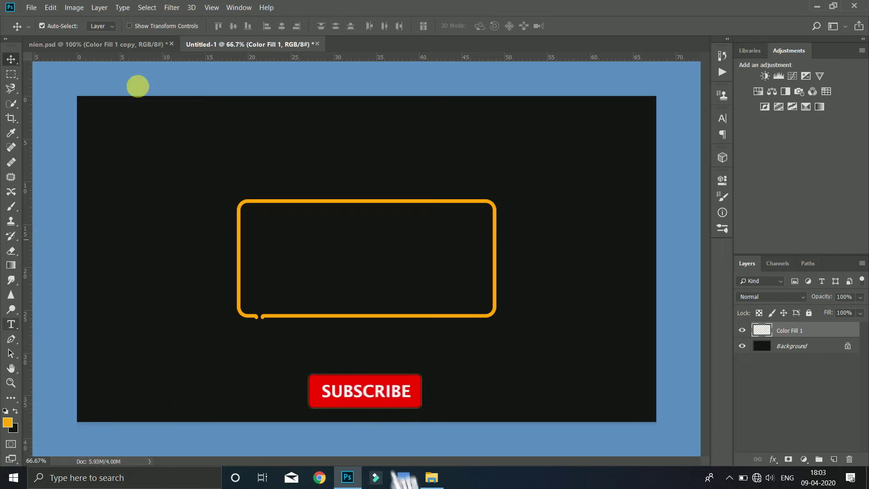
Compare with the Mr Xi logo and inspect its Color Fill 1 layers.
left_click(117, 44)
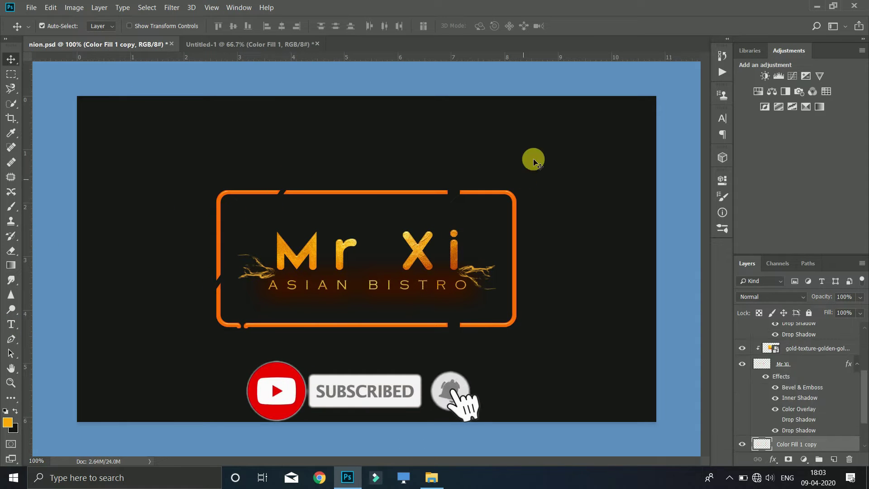
left_click(239, 44)
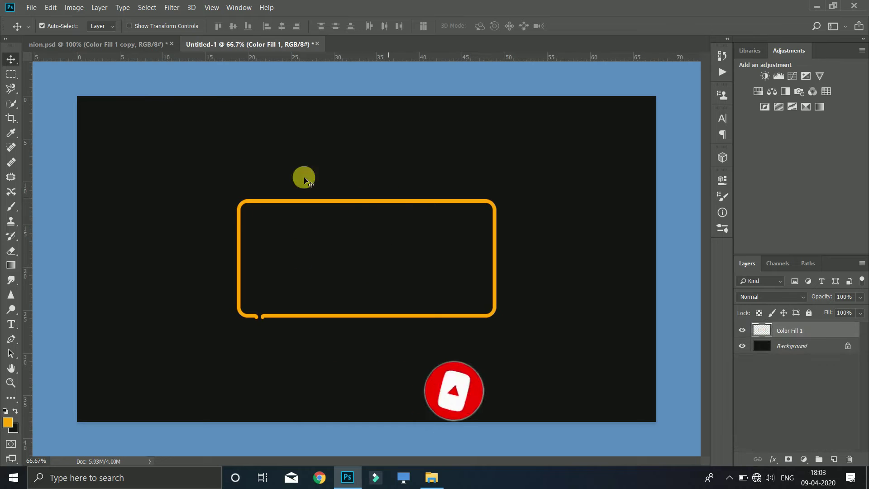
left_click(112, 43)
left_click(232, 45)
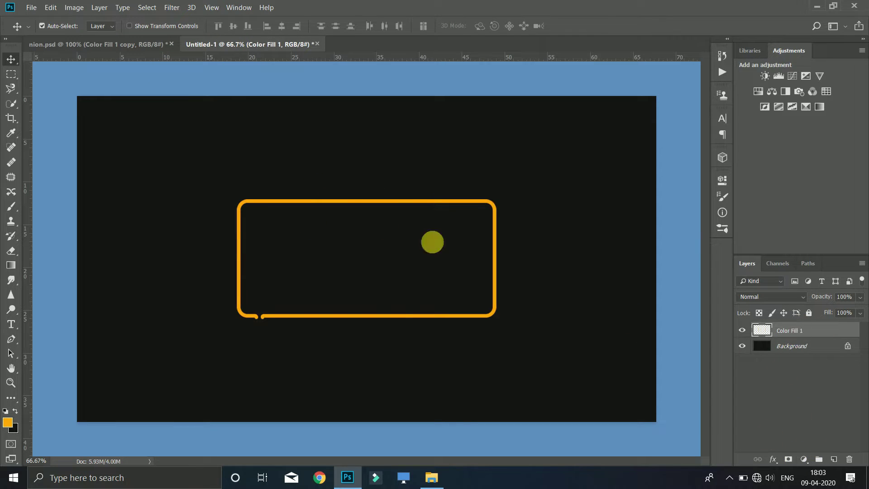
left_click(113, 43)
scroll(797, 430, "down", 3)
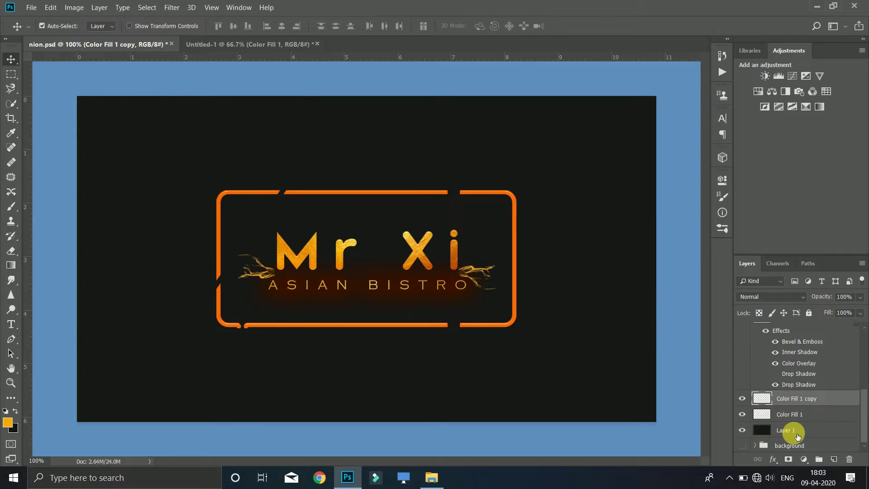
left_click(778, 414)
left_click(742, 398)
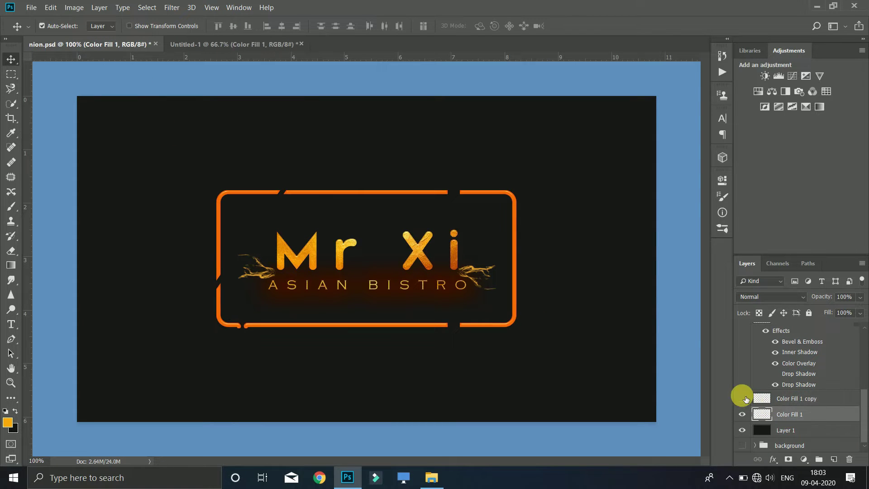
left_click(796, 401)
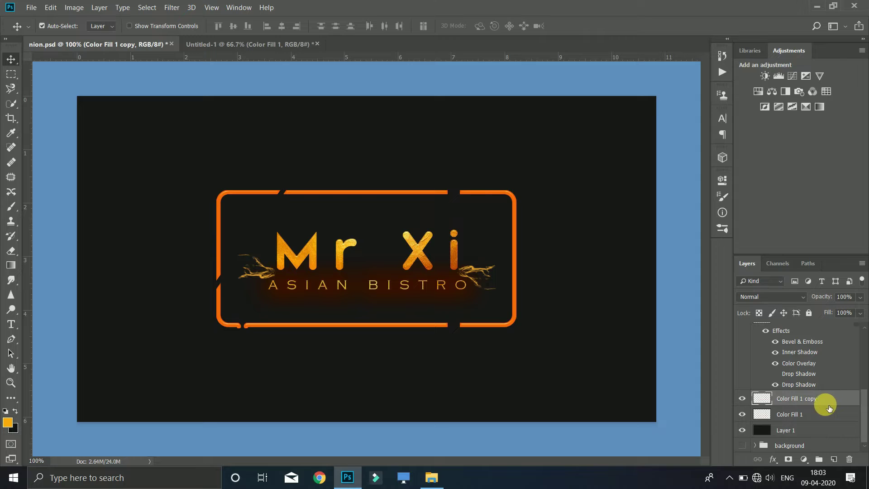
Sample the logo frame's orange (#e96707) as the foreground colour and return to Untitled-1.
left_click(243, 47)
left_click_drag(297, 140, 97, 105)
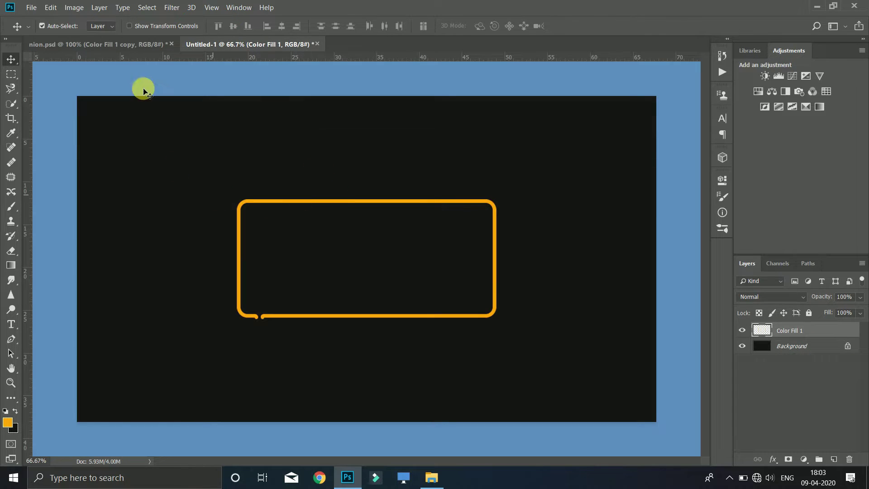
left_click(8, 422)
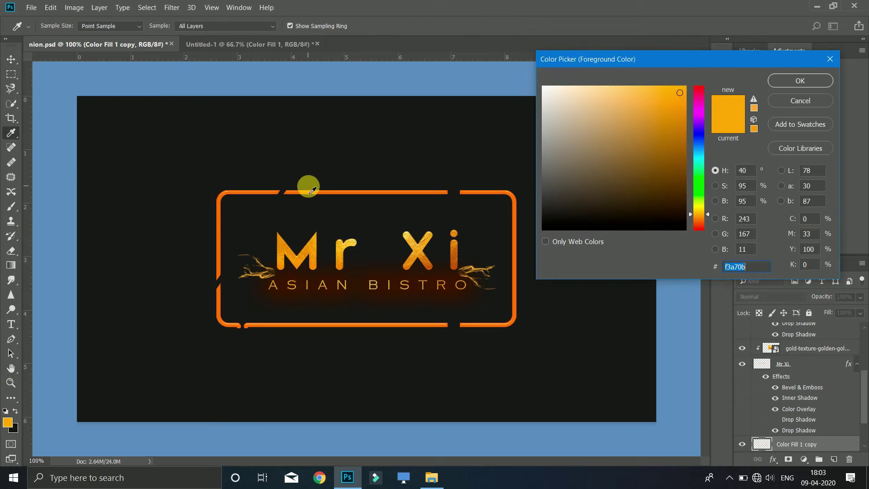
left_click(317, 197)
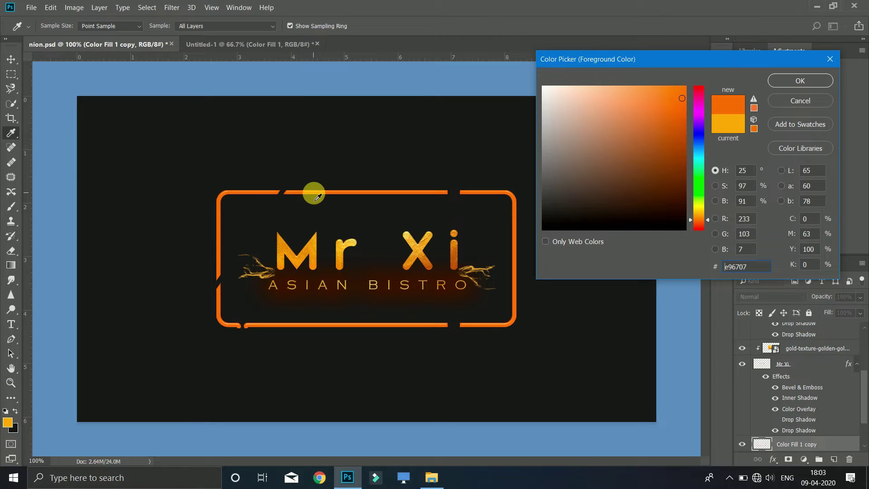
left_click(795, 81)
key("v")
left_click(237, 43)
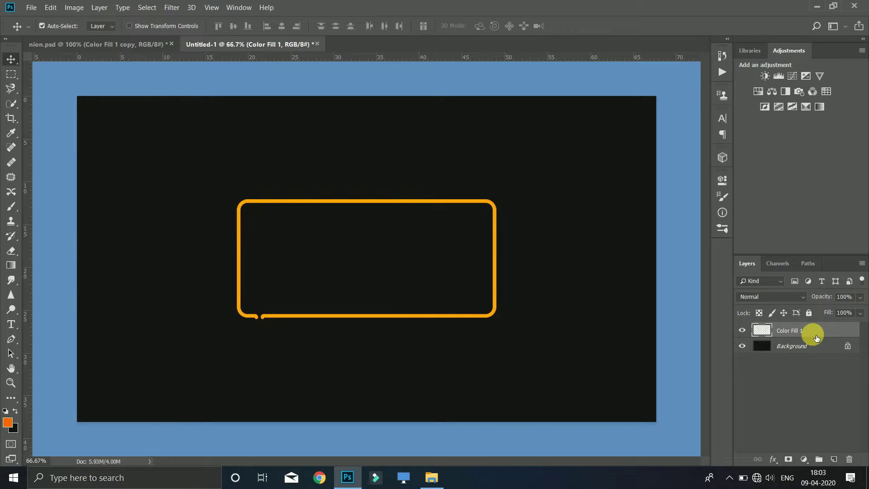
Add a new Solid Color fill layer in the sampled orange.
left_click(810, 459)
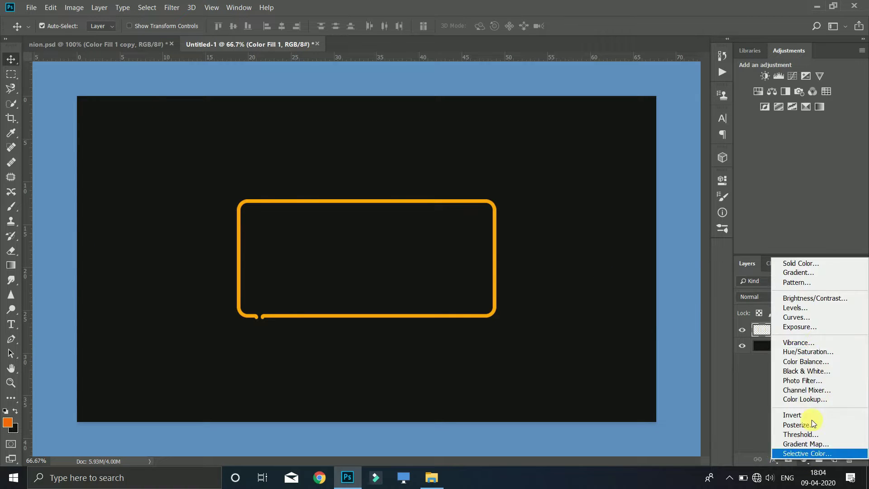
left_click(811, 265)
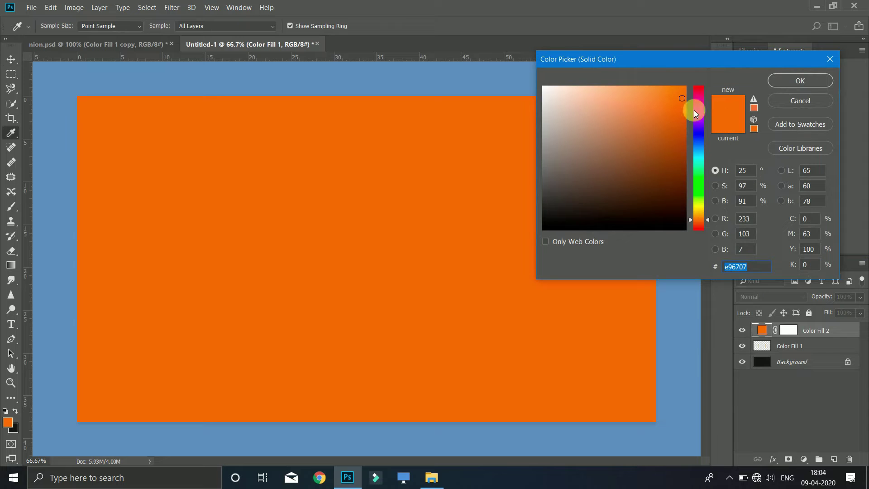
left_click(799, 80)
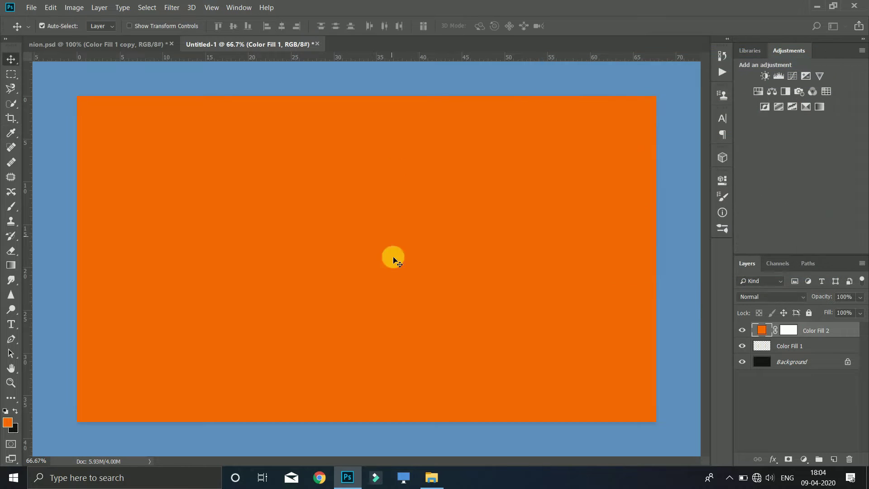
key("super")
Clip Color Fill 2 to the frame and merge the layers into one.
left_click(816, 331)
right_click(815, 332)
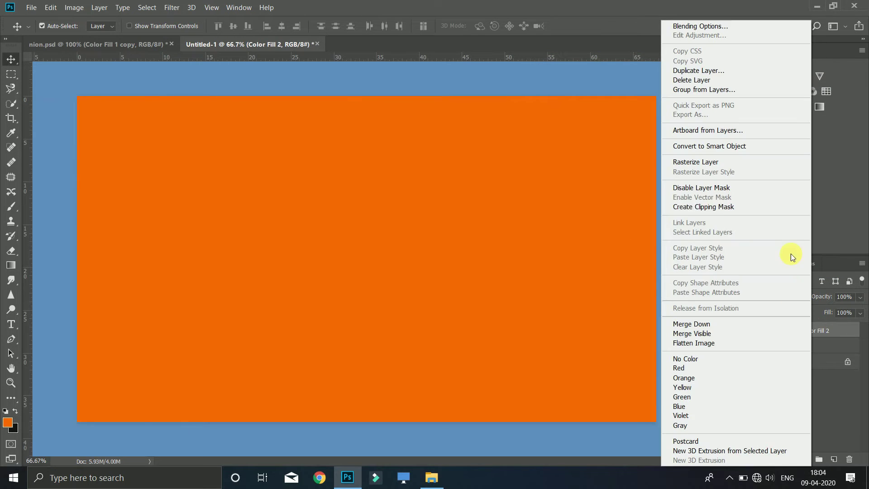
left_click(721, 206)
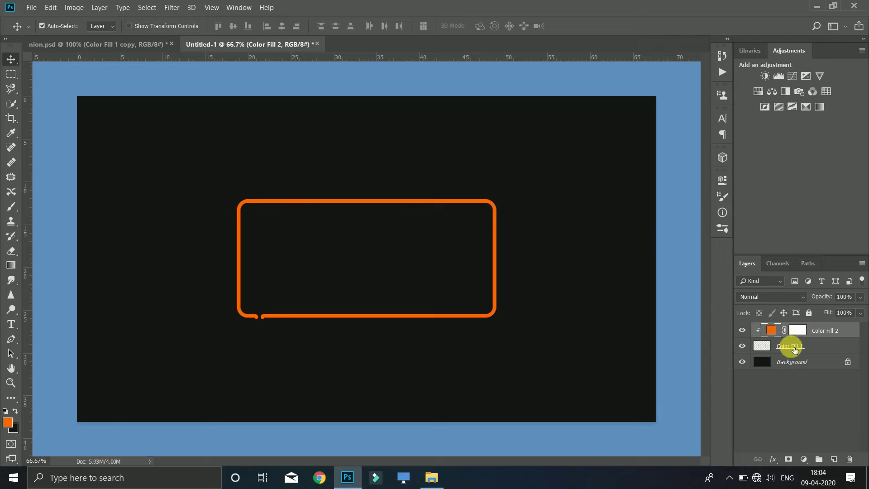
left_click(824, 352, "shift")
right_click(821, 337)
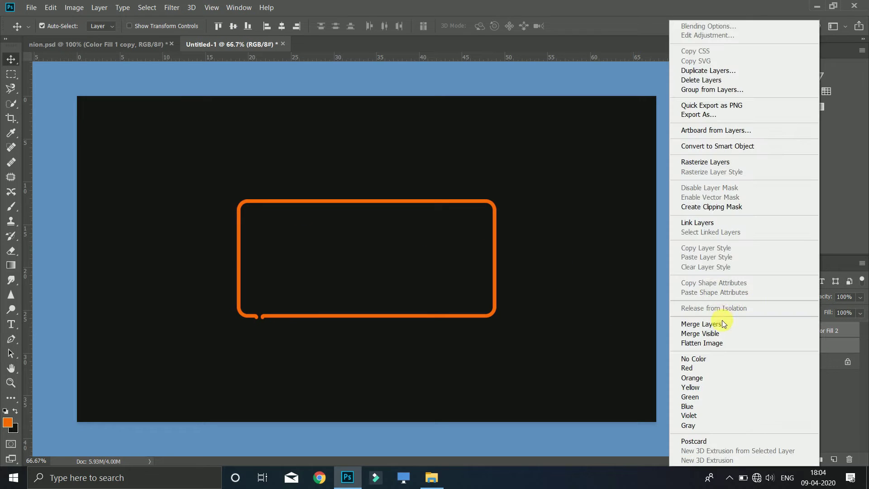
left_click(714, 324)
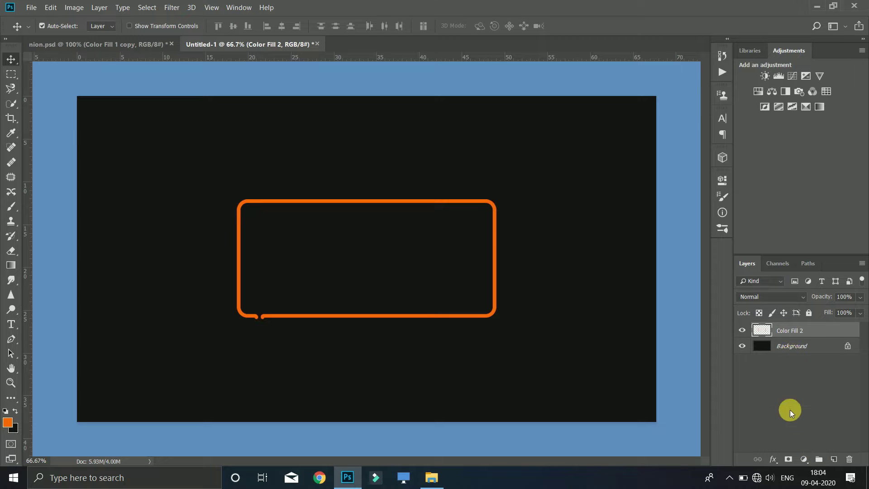
left_click(772, 459)
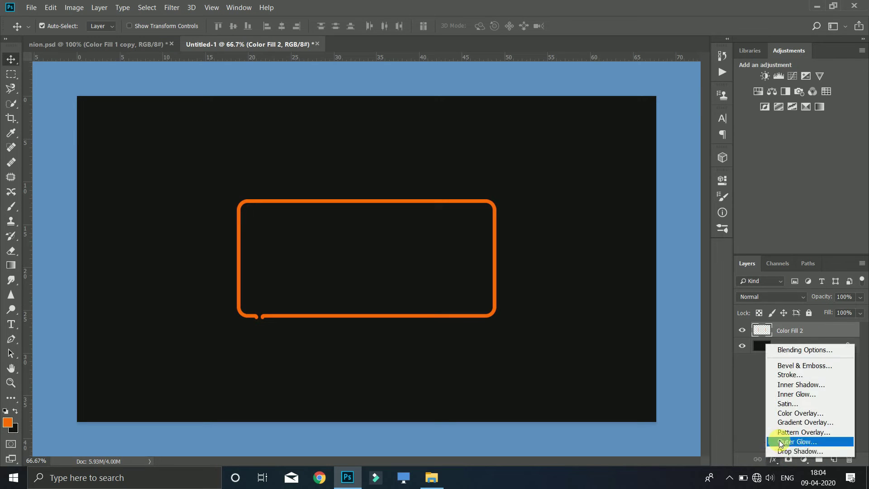
Apply Bevel & Emboss to the Color Fill 2 frame with 25% highlight opacity.
left_click(809, 352)
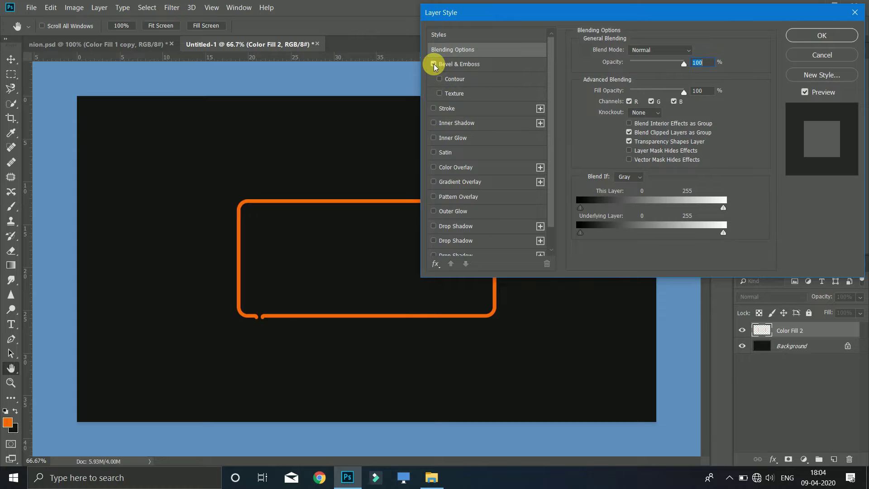
left_click(434, 64)
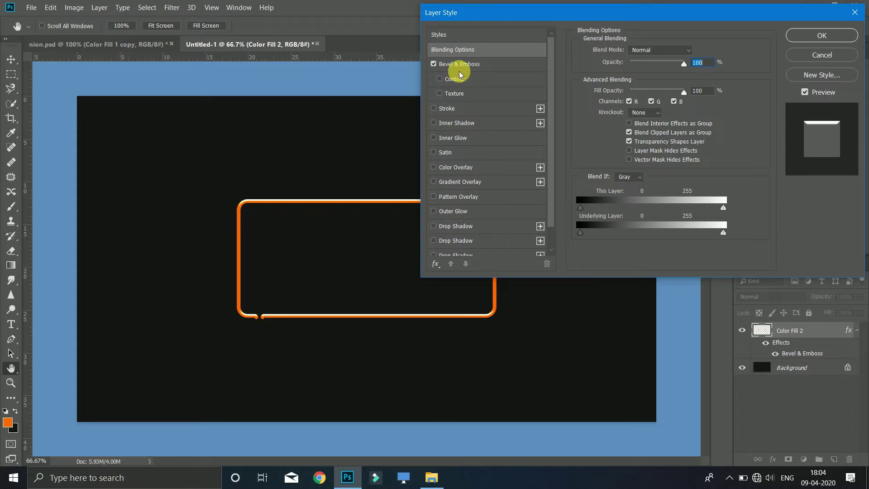
left_click(491, 65)
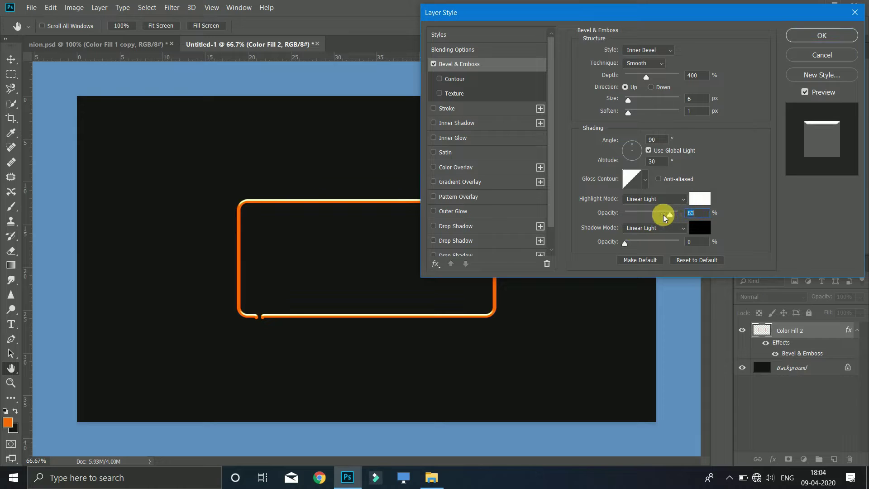
left_click_drag(650, 216, 640, 214)
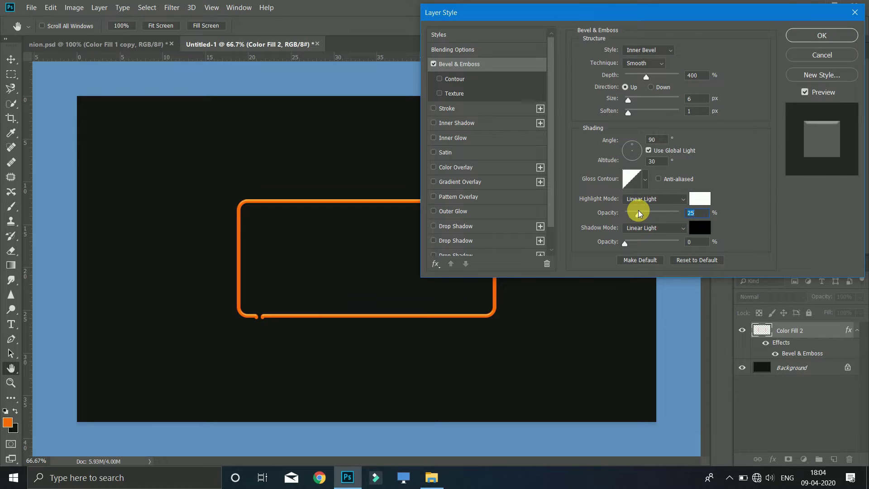
left_click(835, 35)
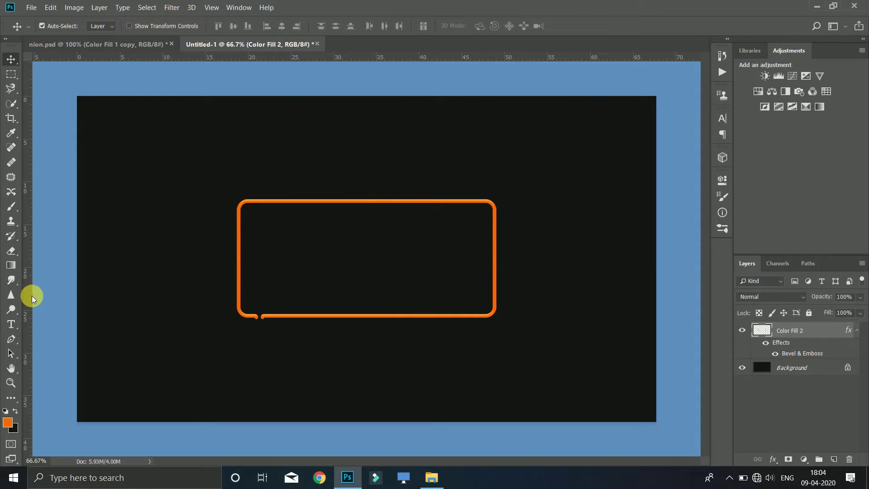
Check the logo's Mr Xi title layer and start a text layer inside the new frame.
left_click(96, 46)
scroll(791, 400, "up", 1)
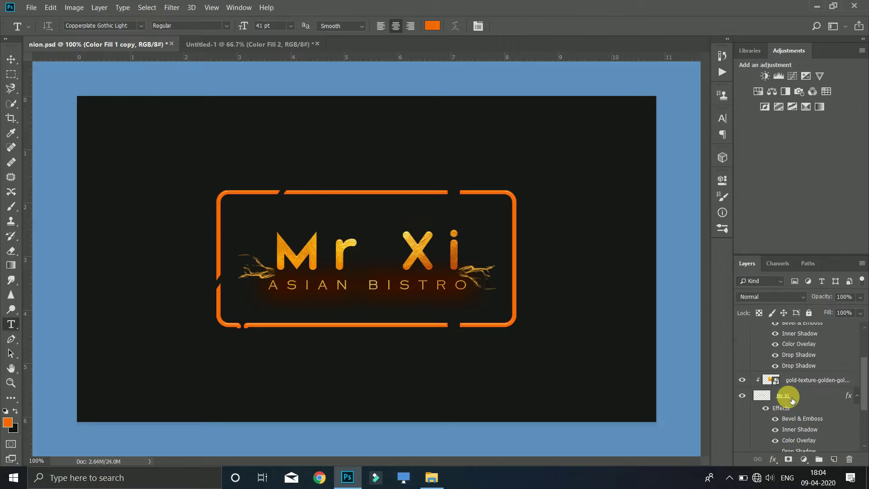
left_click(785, 401)
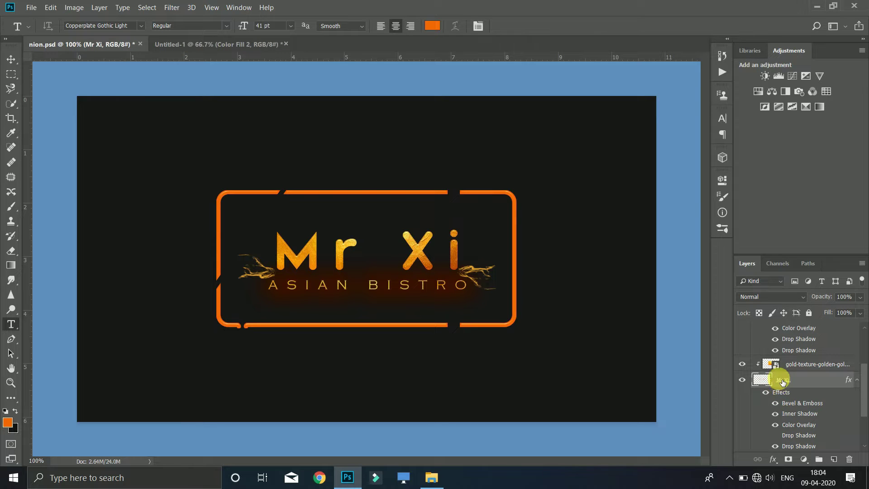
left_click(224, 45)
left_click(340, 249)
type("Mr Xi")
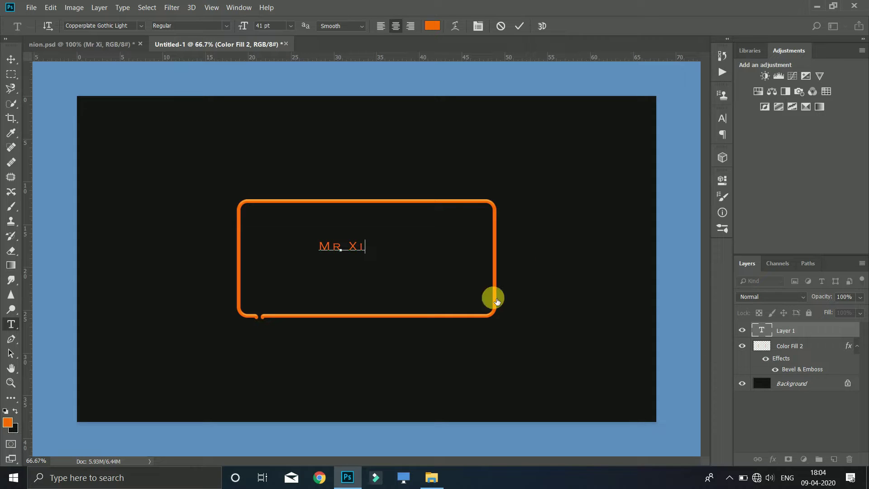
Set the Mr Xi title in 20th Century Font at 155 pt and centre it in the frame.
double_click(756, 333)
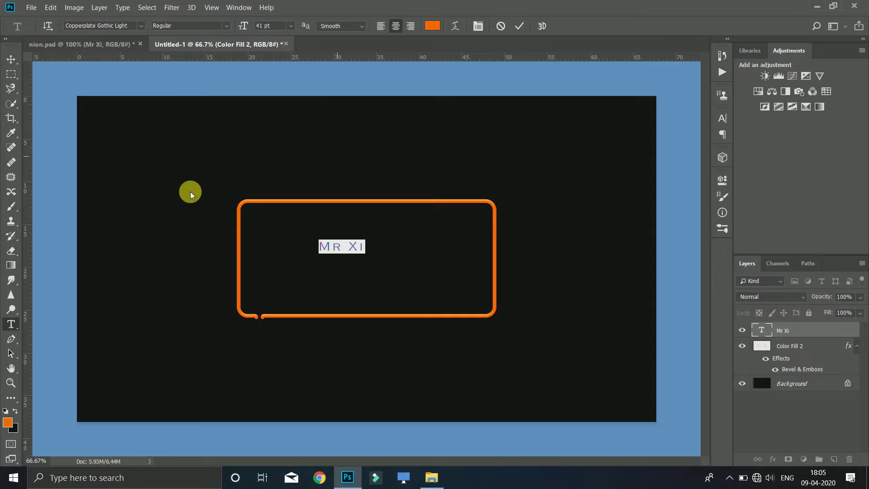
left_click(141, 26)
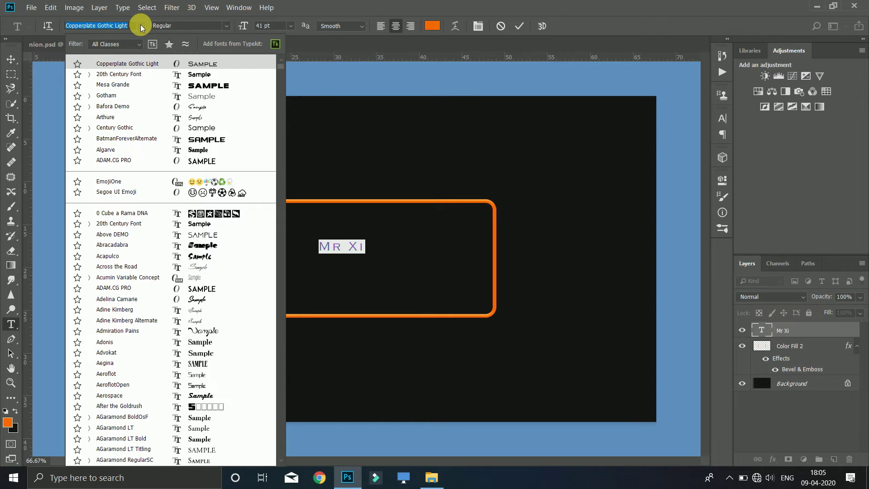
left_click(208, 75)
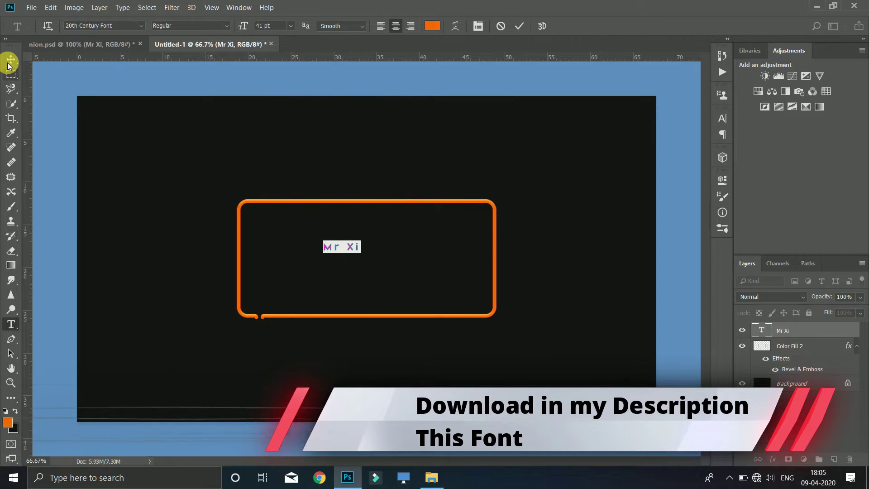
left_click(722, 119)
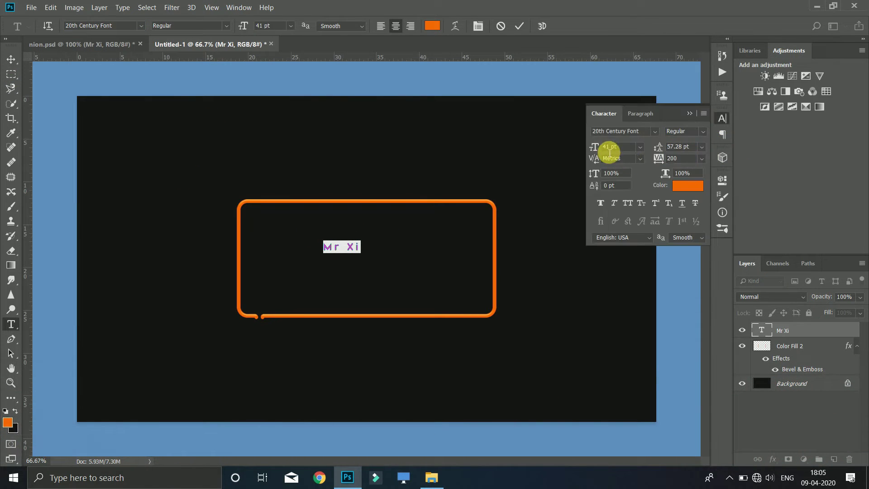
left_click_drag(602, 150, 663, 148)
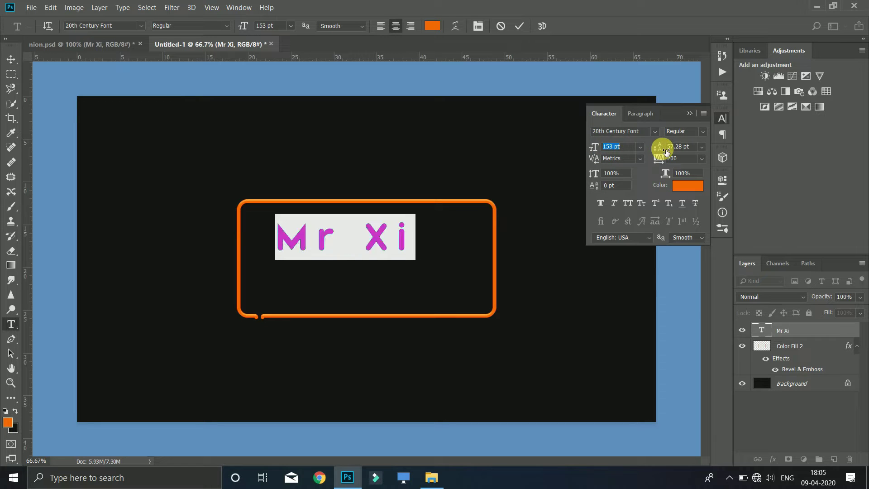
type("155")
left_click(694, 114)
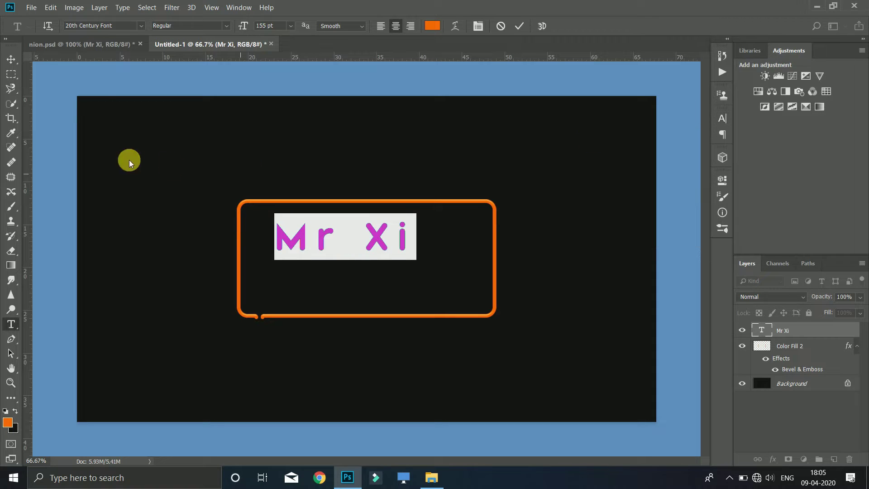
left_click(9, 60)
left_click_drag(322, 235, 351, 246)
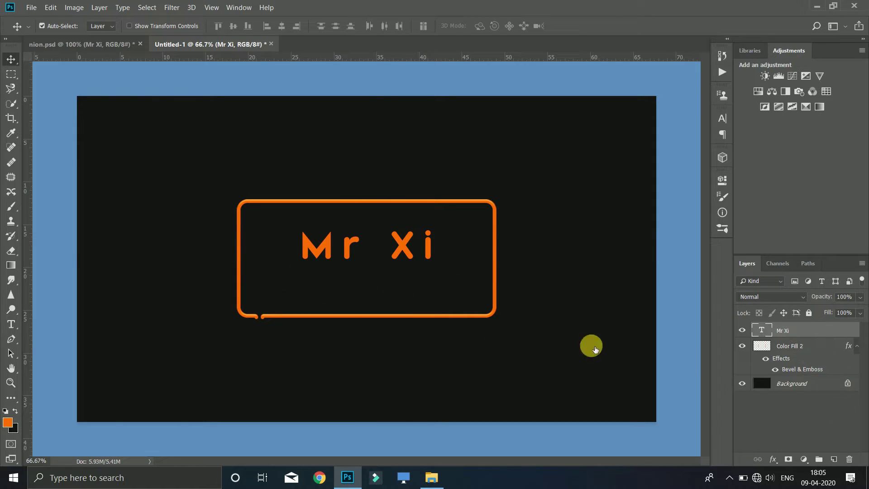
Start a text layer below the title, typing and then erasing 'ASIAN BISTRO'.
left_click(11, 322)
left_click(108, 44)
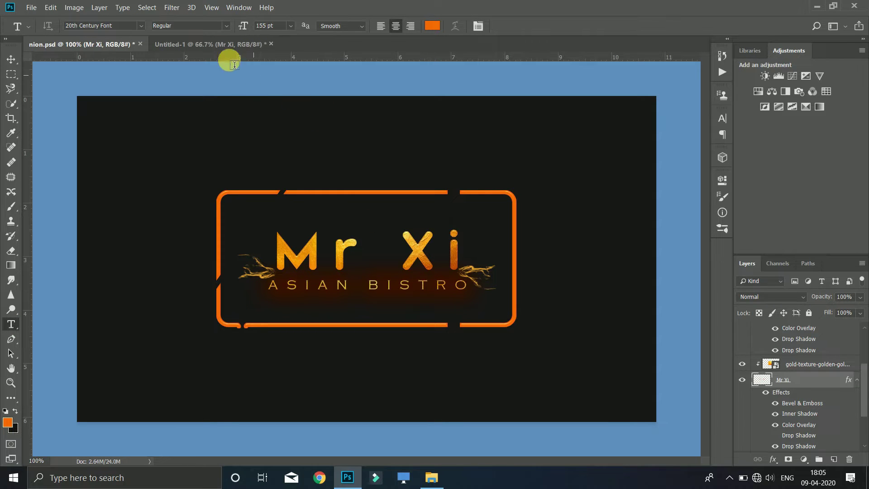
left_click(212, 44)
left_click(336, 285)
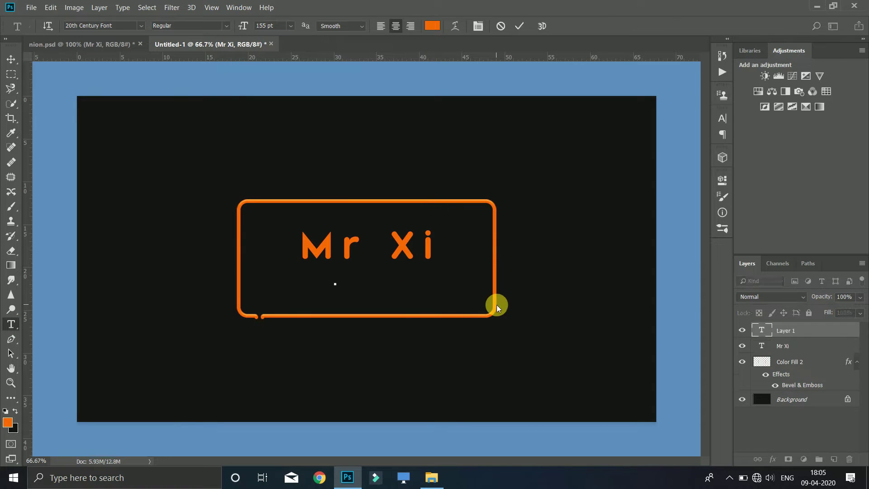
type("ASIA")
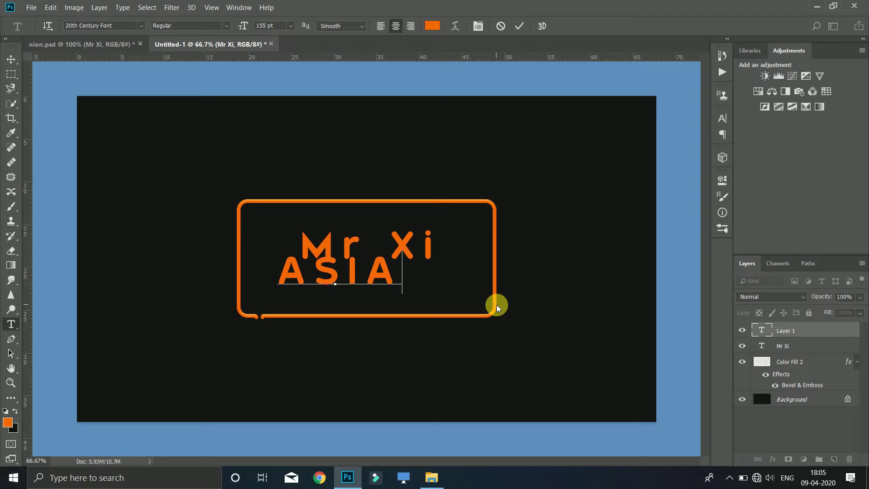
type("N BI")
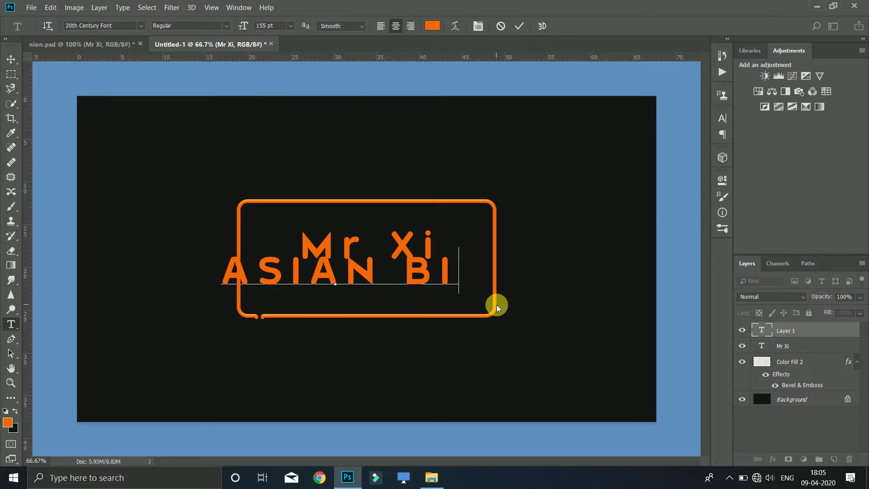
type("STRO")
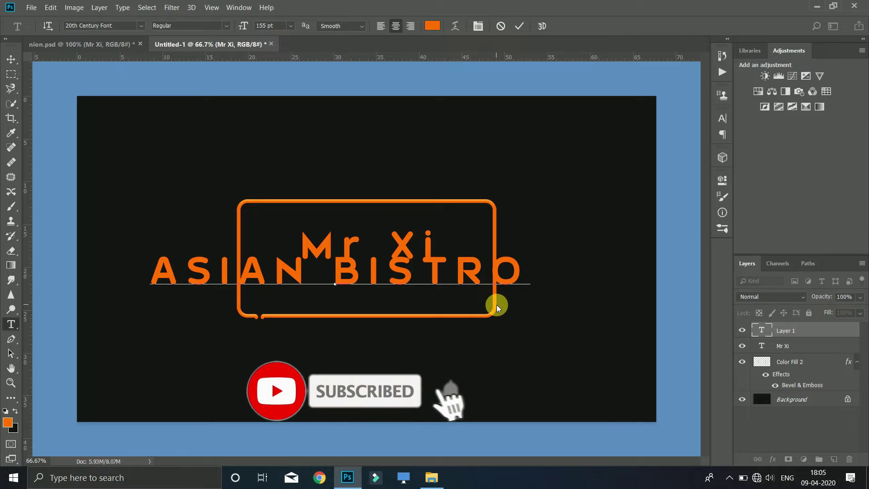
key("BackSpace")
key("BackSpace")
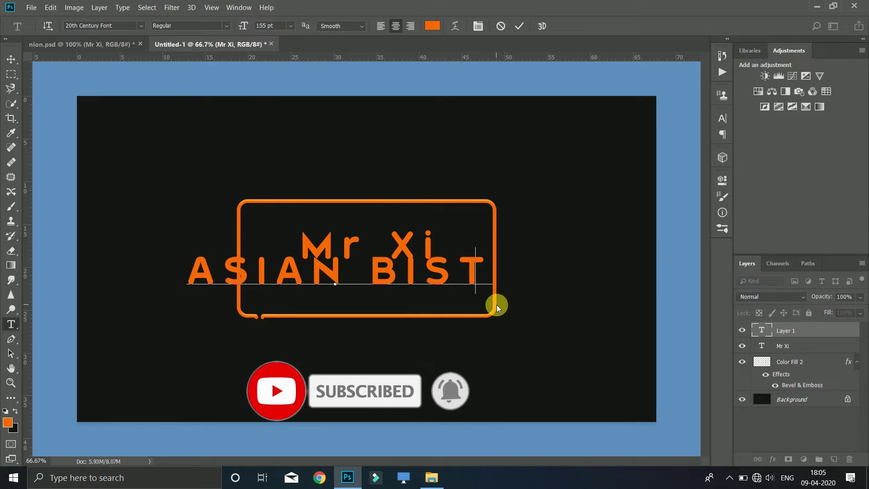
key("BackSpace")
key("BackSpace")
key("BackSpace")
key("BackSpace")
key("BackSpace")
key("BackSpace")
key("BackSpace")
key("BackSpace")
key("BackSpace")
key("BackSpace")
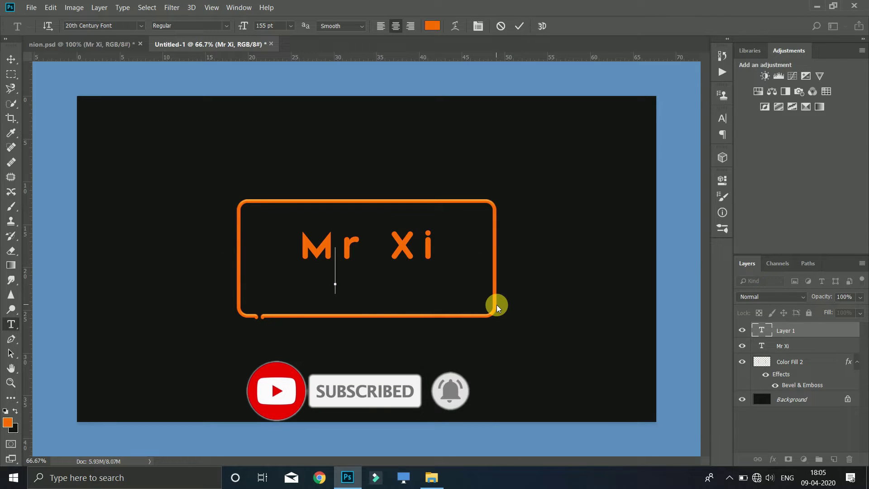
Type 'RAHUL CREATION', then replace it with 'DESIGNER RAHUL'.
type("RAHUL ")
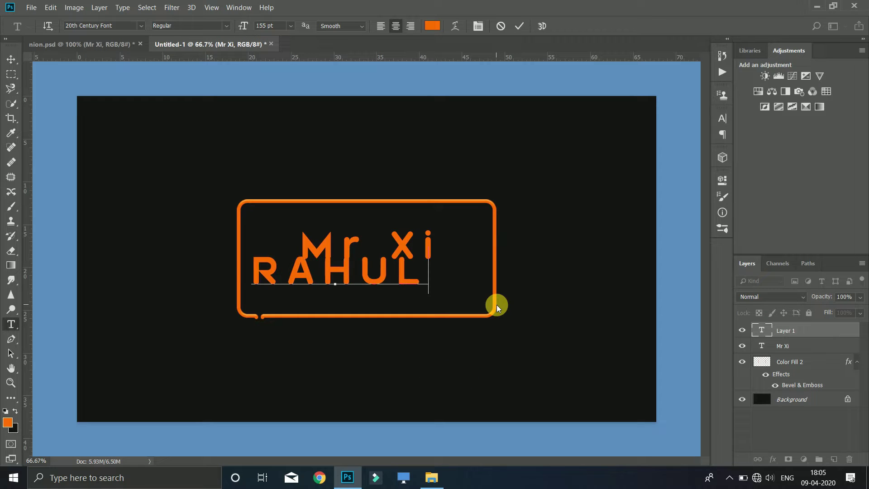
type("CREAT")
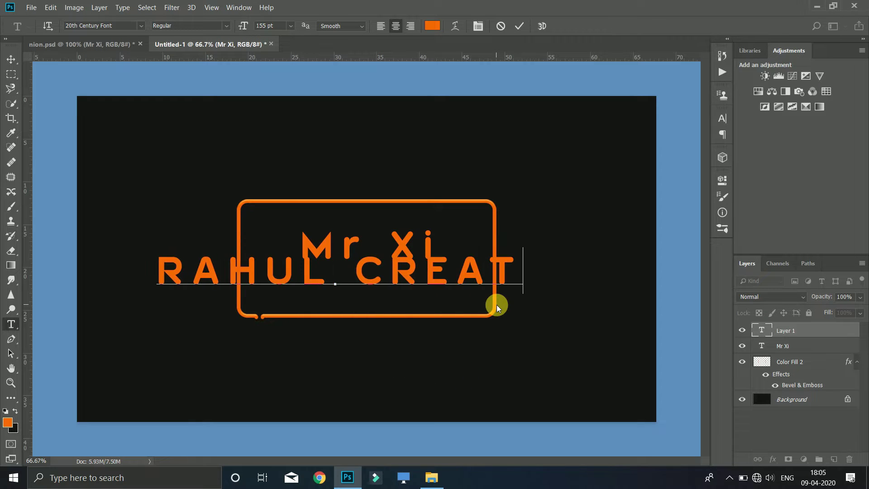
type("ION")
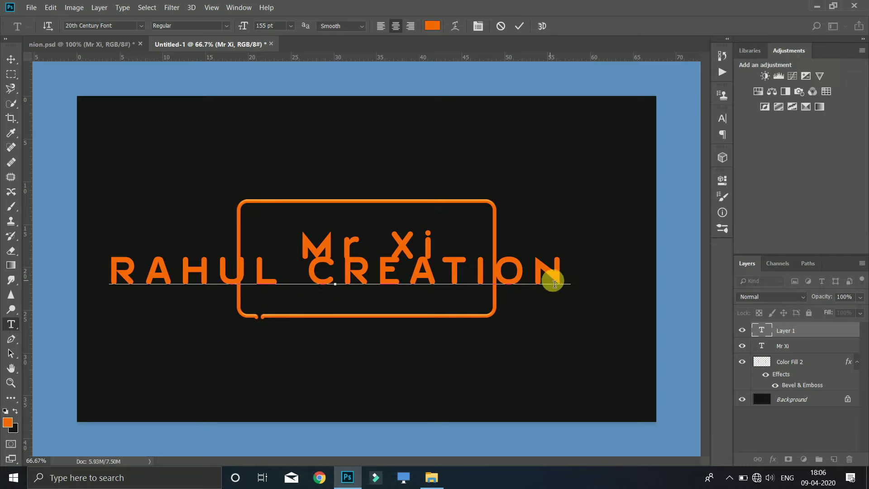
mouse_move(561, 281)
left_mouse_down()
mouse_move(358, 274)
mouse_move(86, 280)
left_mouse_up()
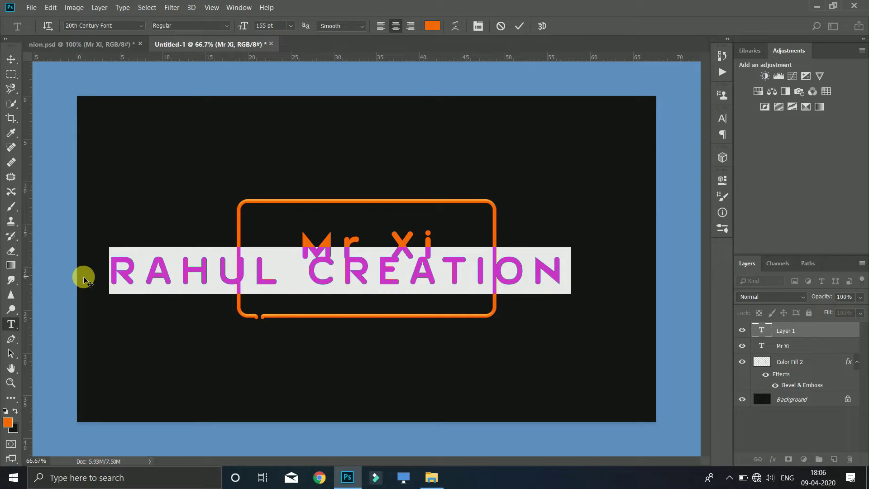
type("DESIGN")
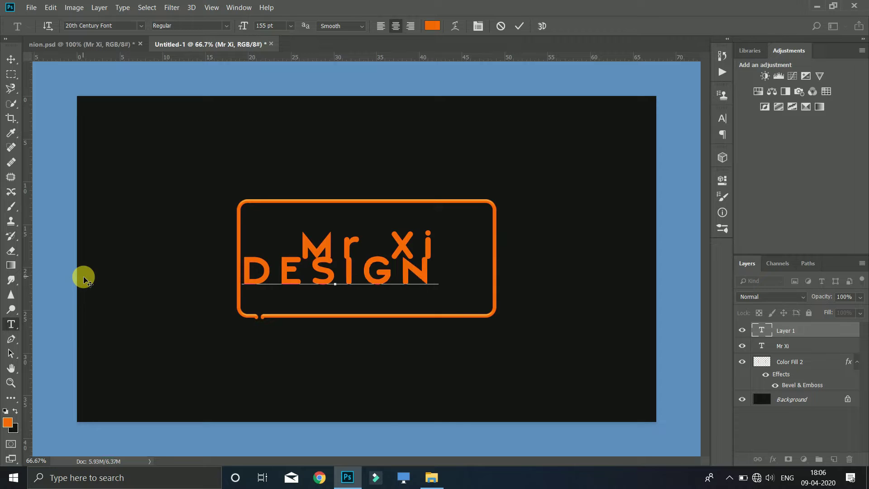
type("ER RAHU")
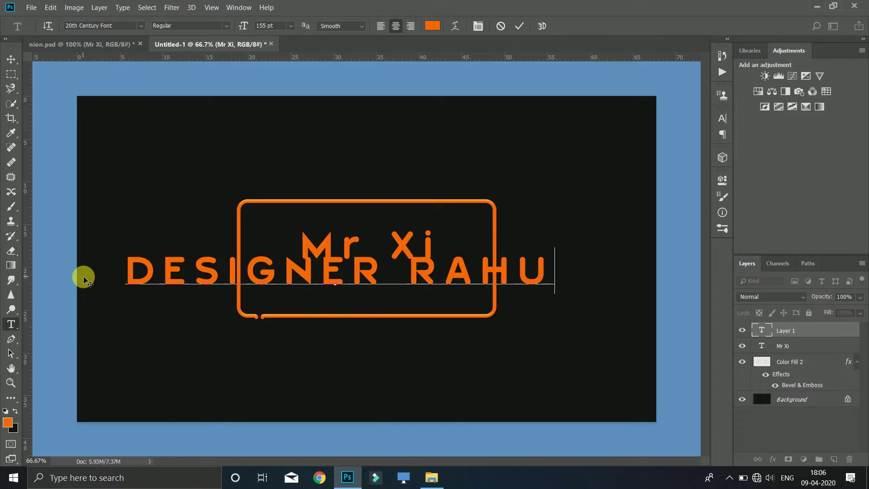
type(";")
key("BackSpace")
type("L")
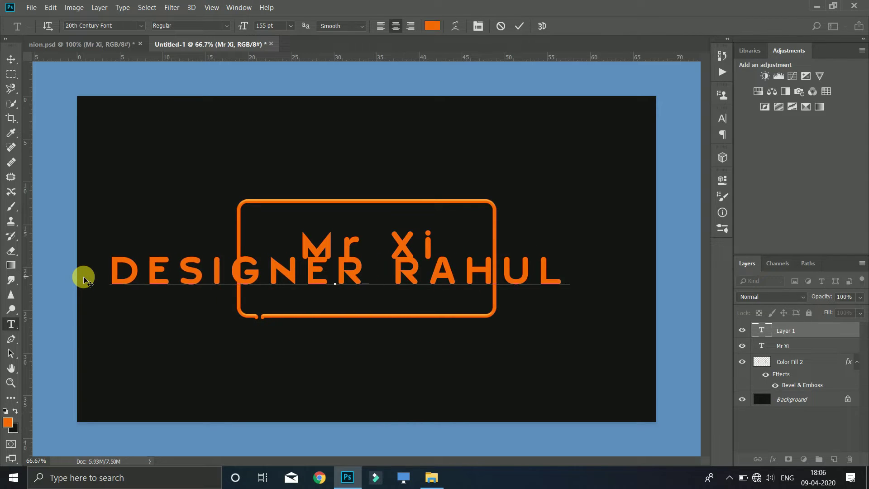
double_click(764, 331)
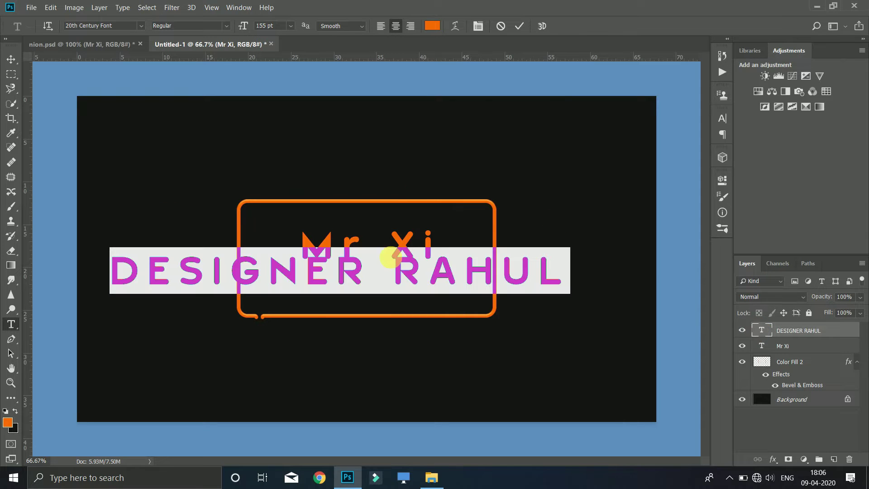
Set DESIGNER RAHUL in Copperplate Gothic Light at about 47 pt.
left_click(137, 27)
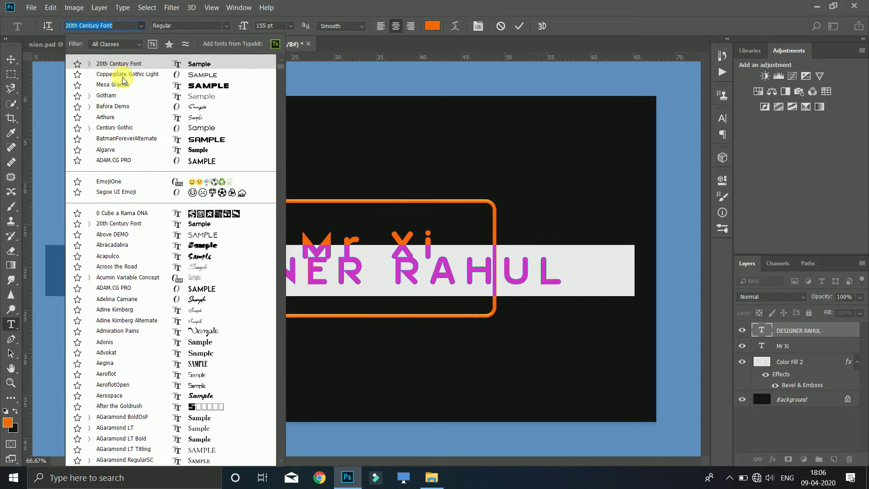
left_click(205, 76)
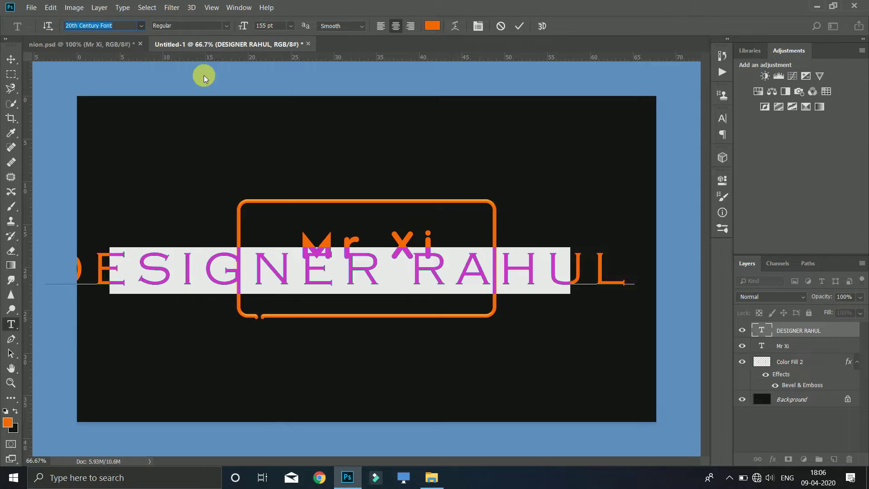
left_click(722, 119)
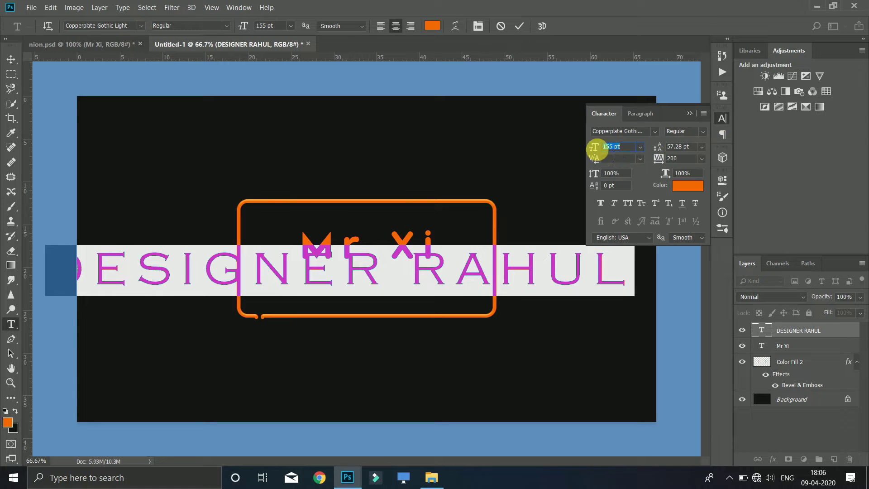
left_click_drag(601, 152, 540, 160)
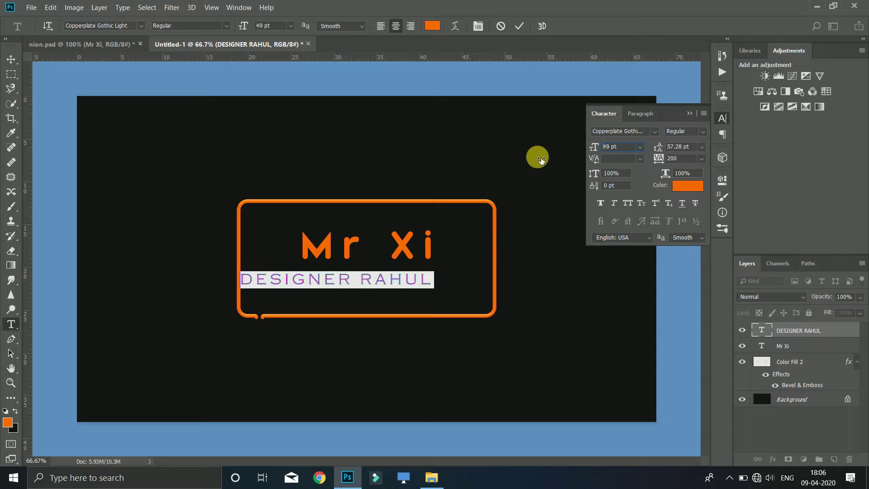
left_click(11, 59)
Move the subtitle under Mr Xi and shift Mr Xi down closer to it.
left_click_drag(345, 281, 374, 284)
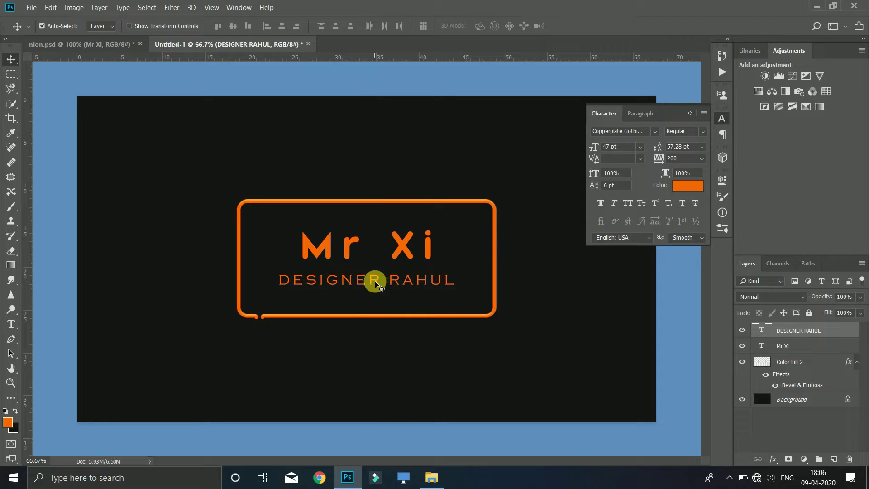
left_click_drag(375, 284, 380, 287)
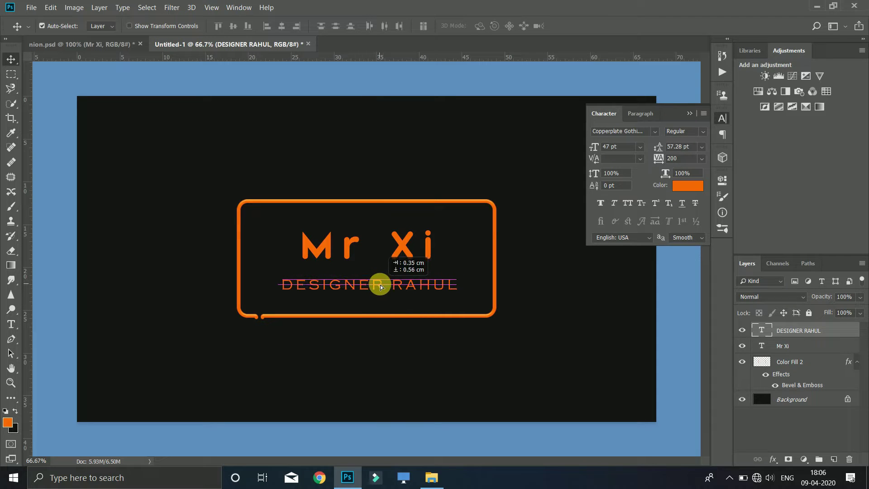
left_click_drag(346, 247, 348, 265)
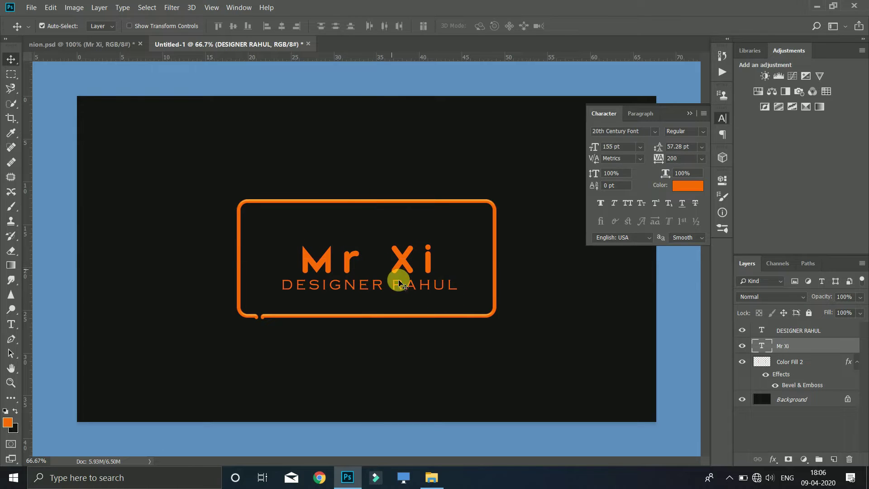
Centre Mr Xi and DESIGNER RAHUL horizontally with each other and the frame.
left_click(809, 332, "ctrl")
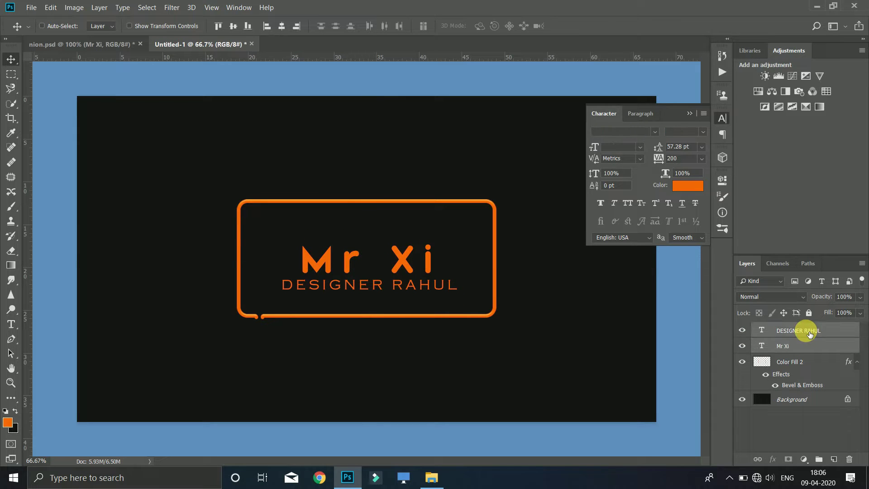
left_click(281, 26)
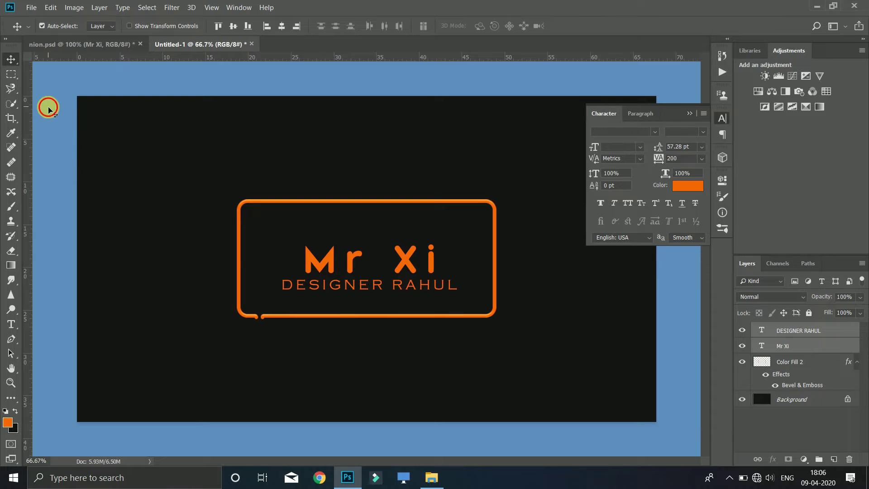
left_click(808, 356)
left_click(806, 349, "shift")
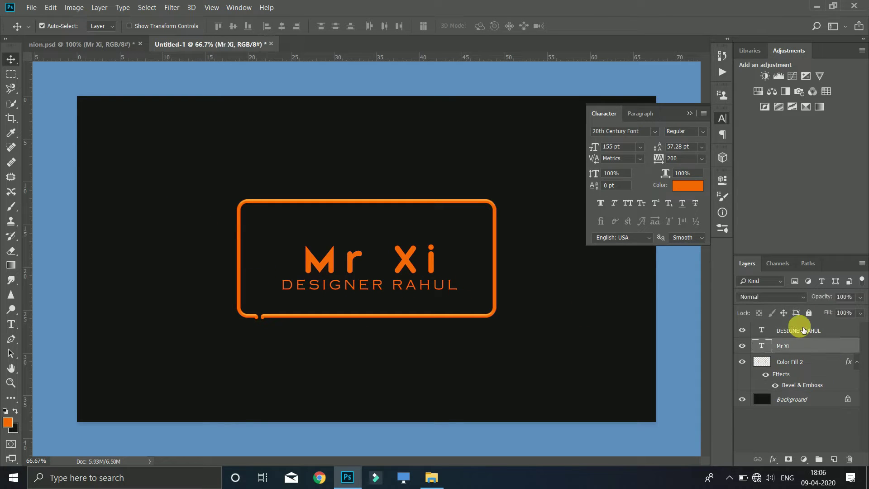
left_click(796, 365, "ctrl")
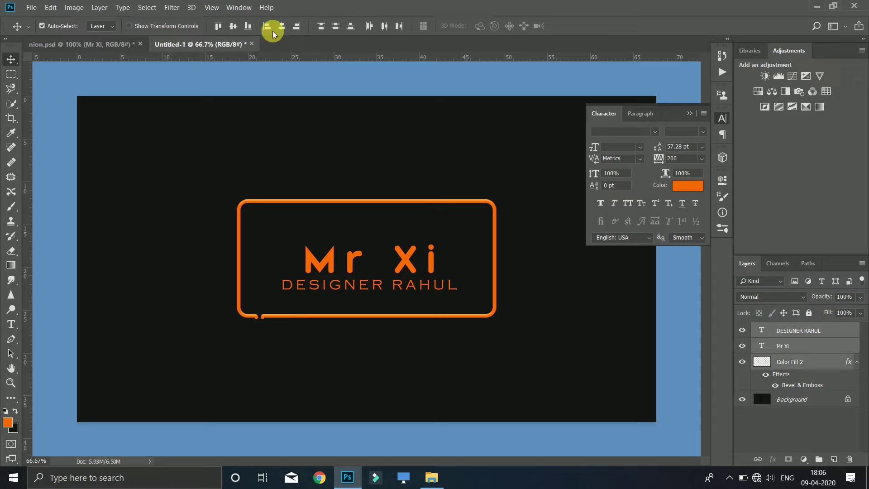
left_click(281, 25)
Try aligning the two titles' vertical centres, then undo it.
left_click(29, 67)
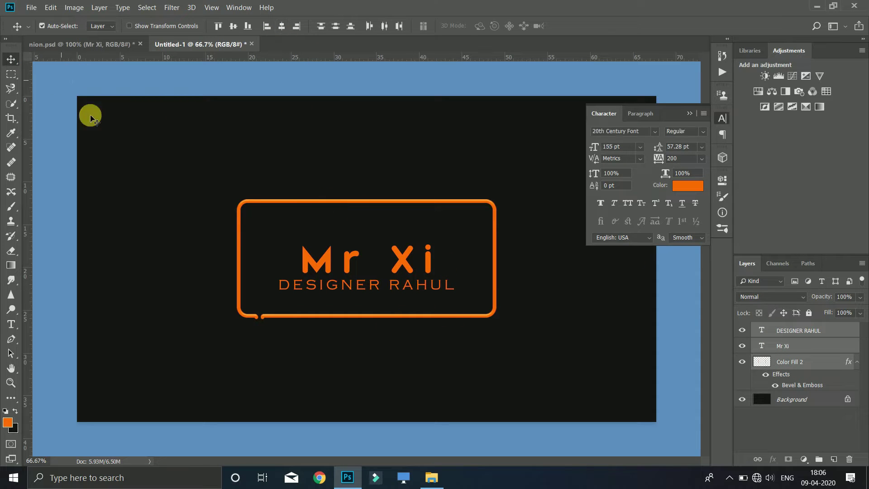
left_click(800, 330)
left_click(799, 346, "ctrl")
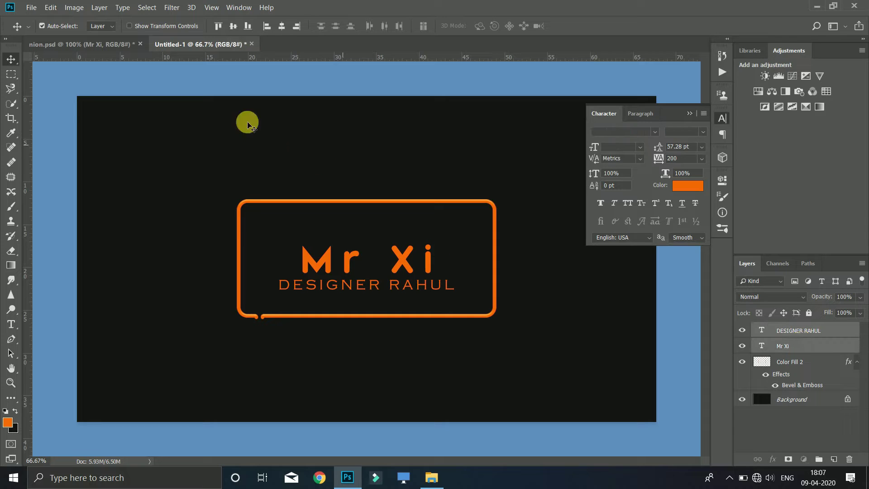
left_click(233, 26)
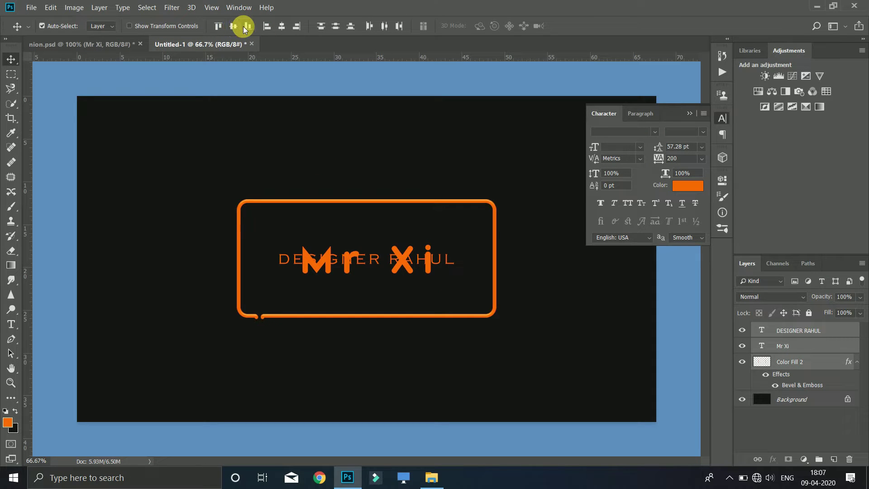
key("ctrl+z")
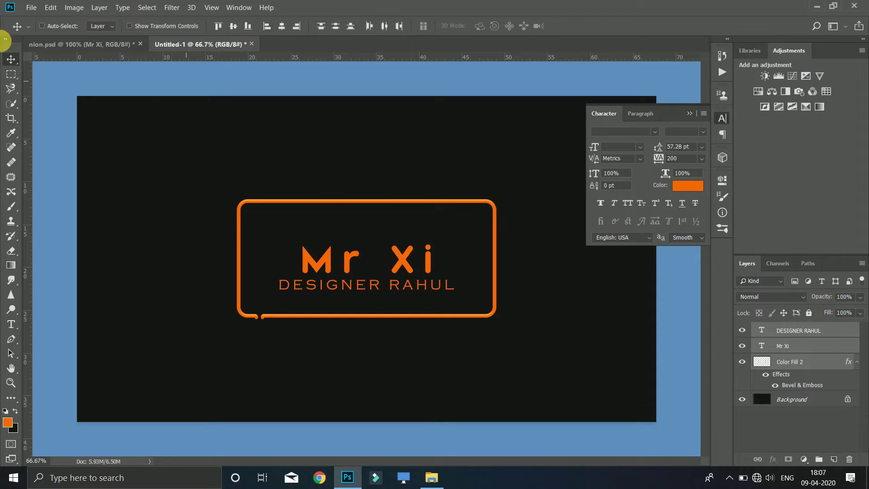
left_click(784, 345)
Move both text lines up to the frame's centre.
left_click(803, 335, "shift")
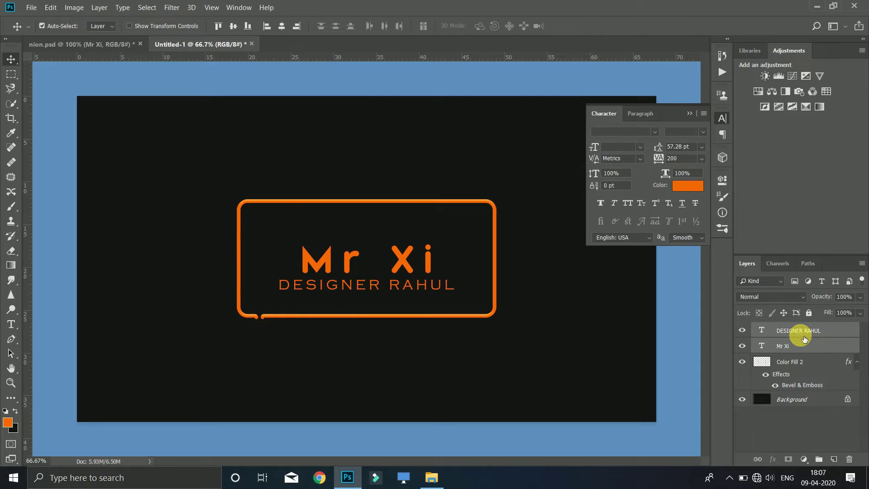
key("ctrl+t")
key("Up")
key("Up")
key("Up")
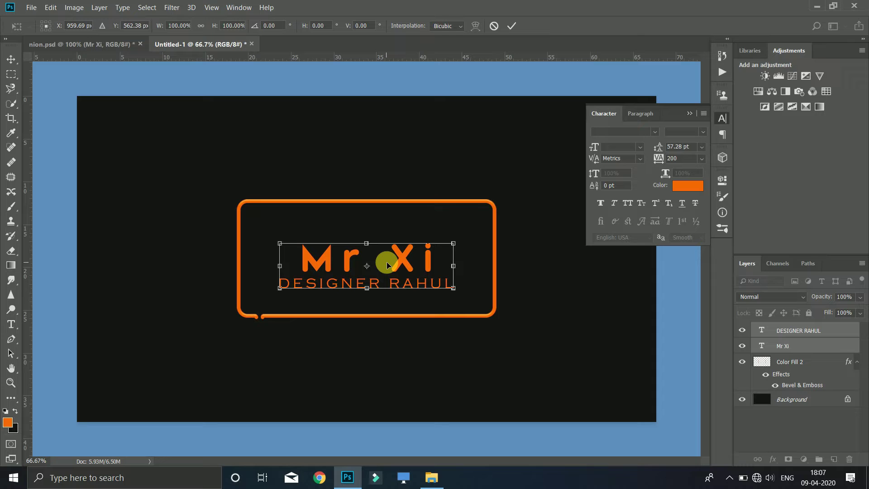
left_click_drag(387, 262, 384, 254)
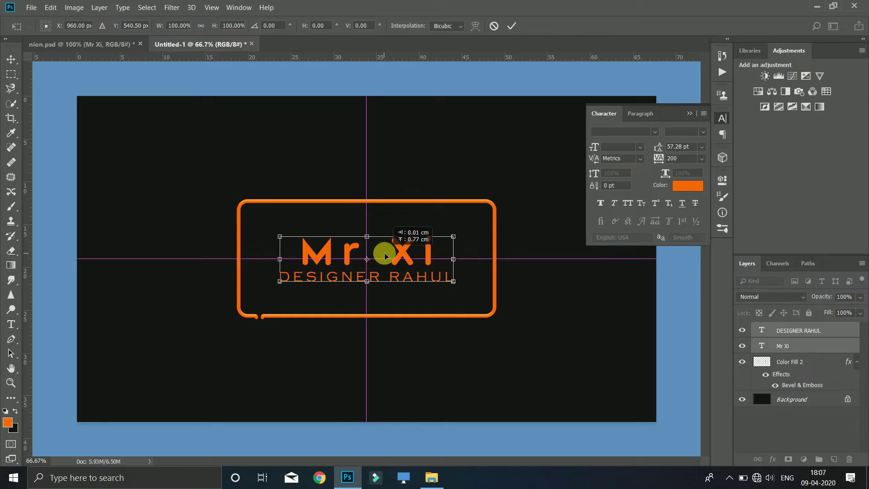
key("Return")
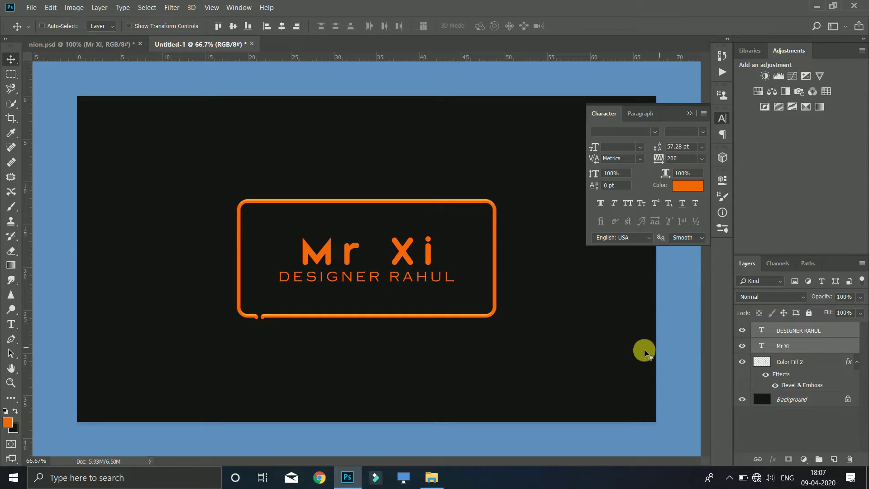
Scale Mr Xi and DESIGNER RAHUL together to about 124%.
key("ctrl+t")
left_click_drag(456, 286, 480, 297)
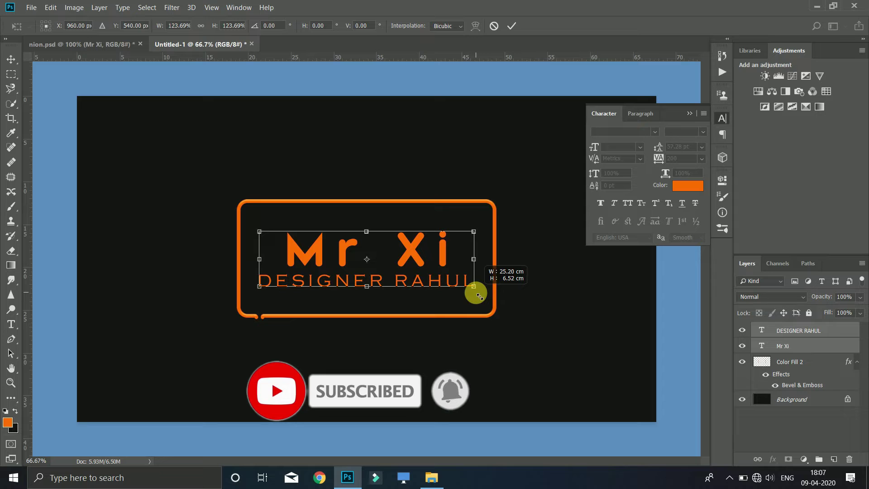
key("Return")
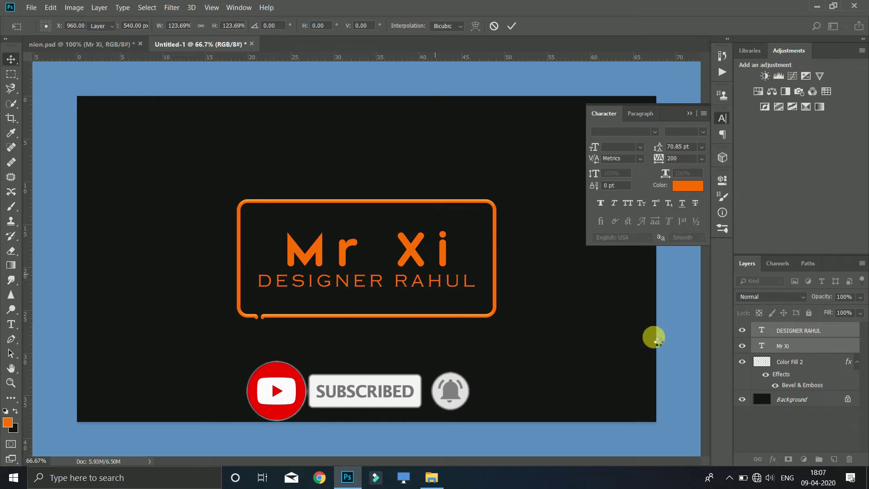
Place the gold texture image into the document above the Mr Xi layer.
left_click(800, 344)
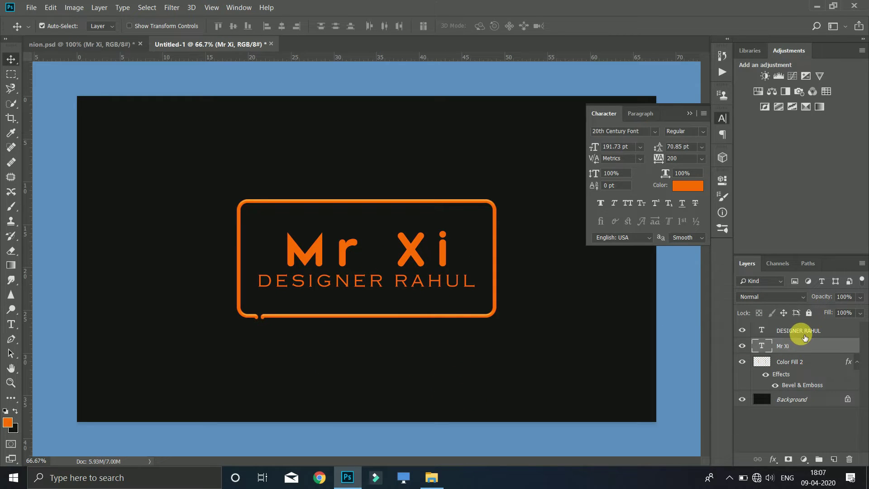
left_click(432, 476)
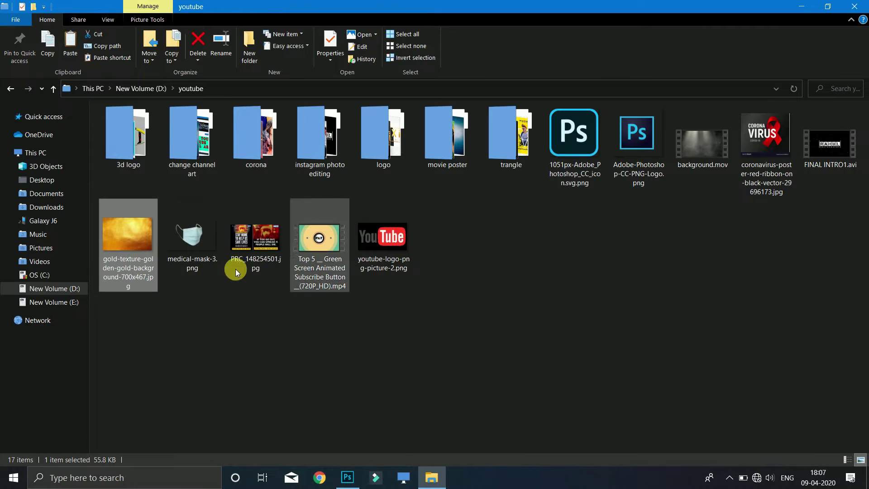
left_click_drag(119, 244, 372, 252)
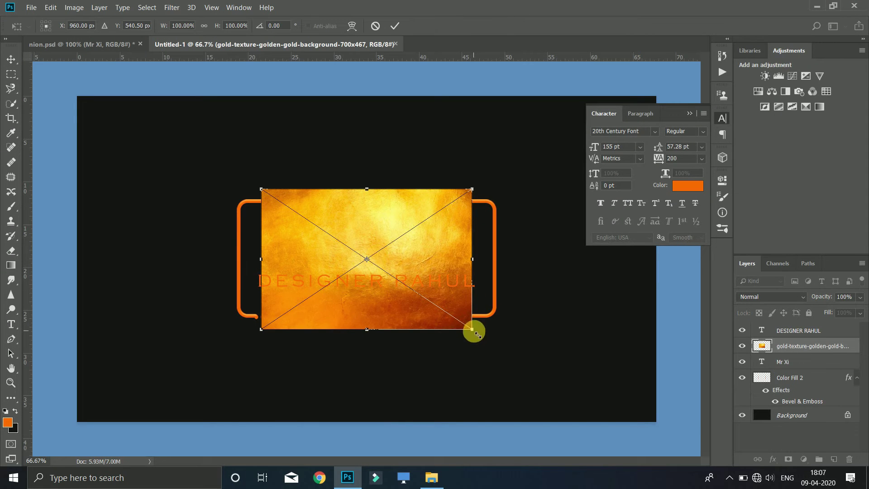
Place the gold texture and clip it to the Mr Xi title layer.
key("Return")
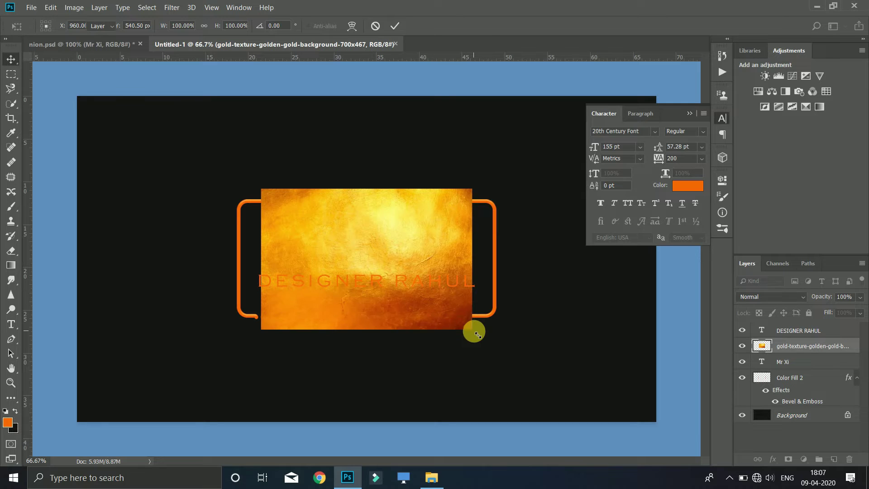
right_click(802, 346)
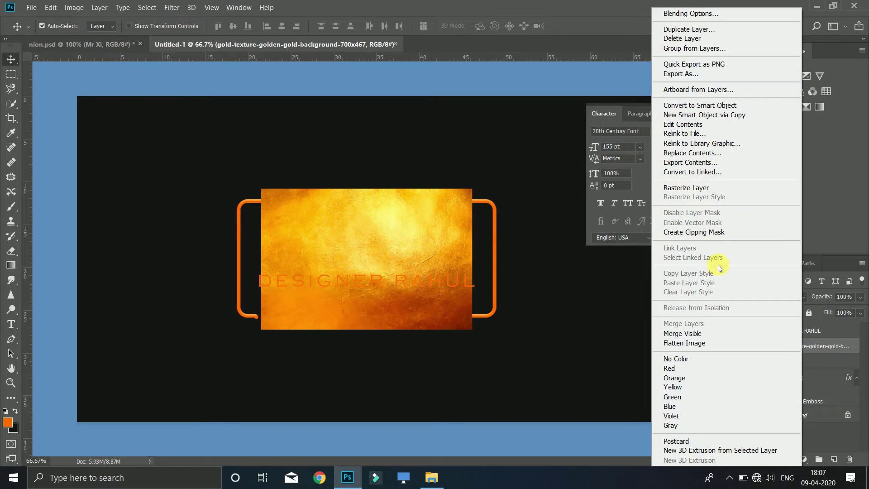
left_click(724, 230)
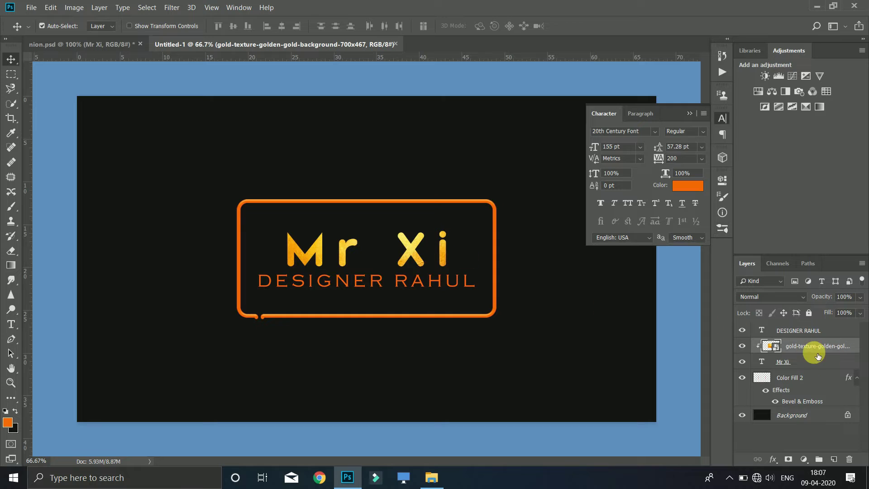
Scale the clipped gold texture down to cover only the Mr Xi title, then drag in another copy.
key("ctrl+t")
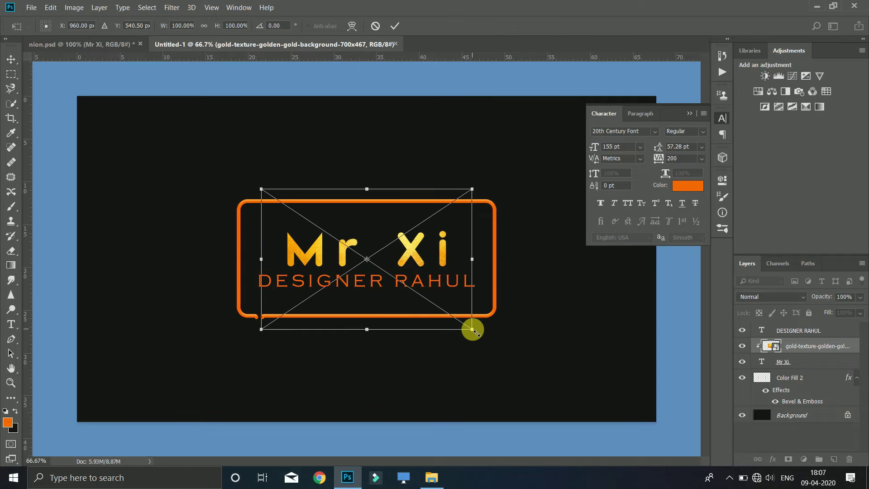
left_click_drag(472, 329, 456, 311)
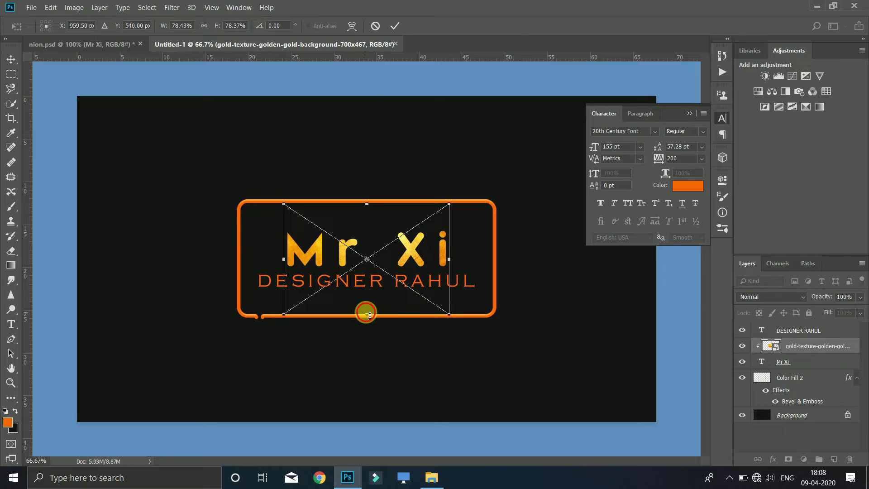
left_click_drag(370, 314, 373, 281)
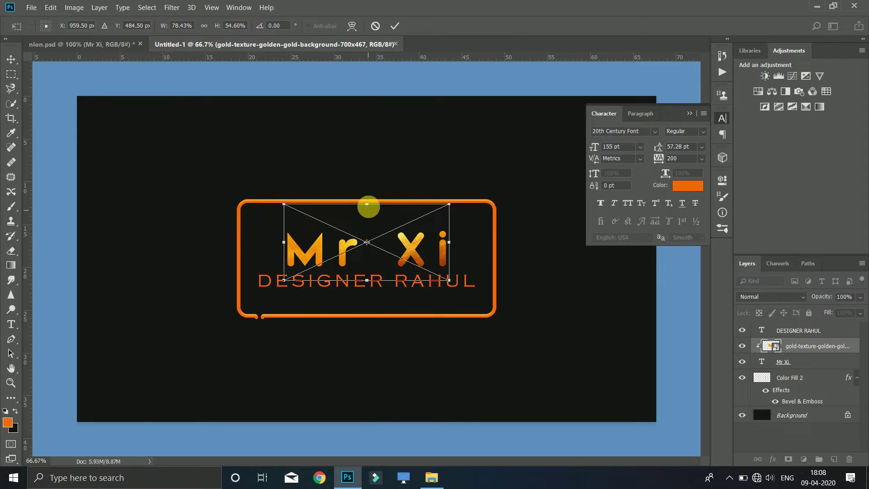
mouse_move(367, 204)
left_mouse_down()
mouse_move(374, 231)
mouse_move(372, 220)
left_mouse_up()
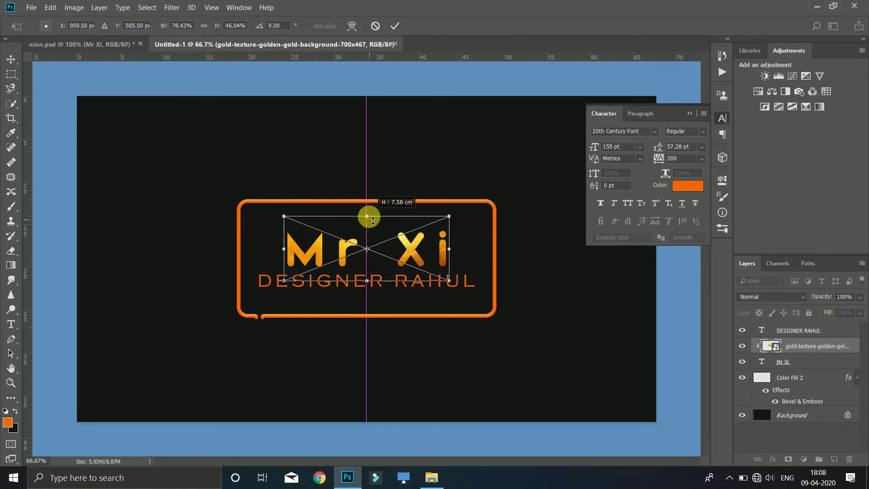
key("Return")
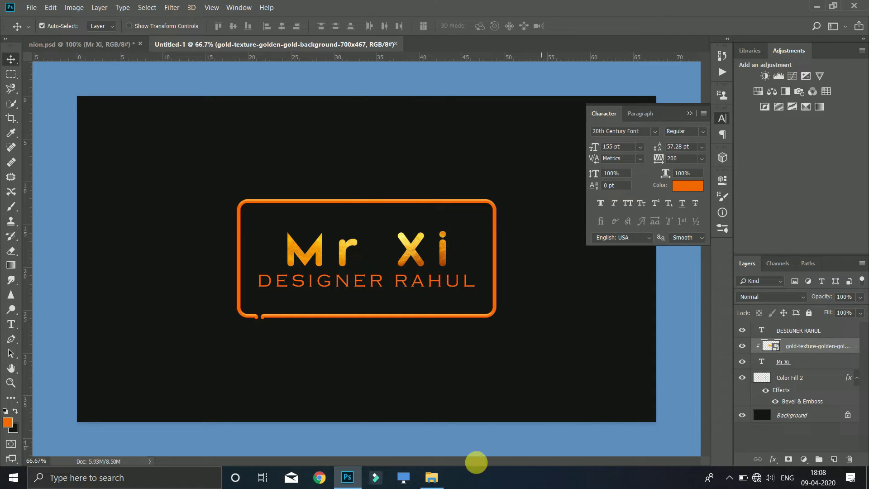
left_click(431, 477)
left_click_drag(136, 238, 328, 287)
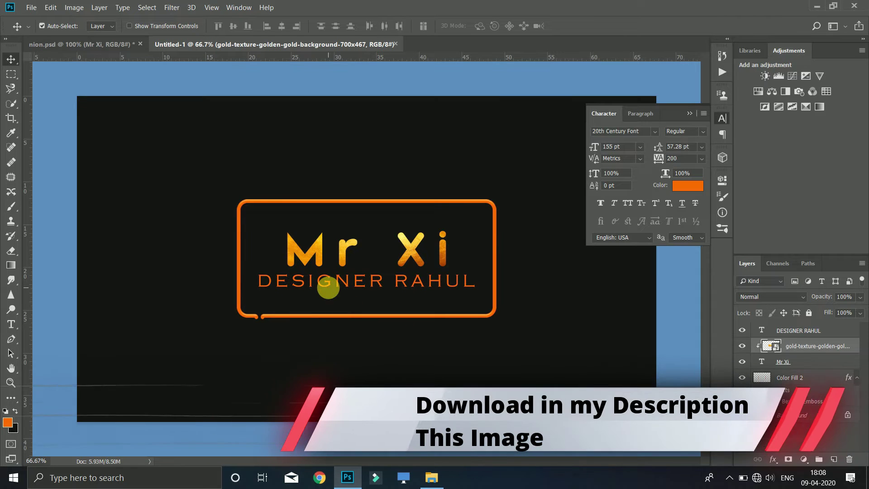
Drop in a second gold texture, enlarge it slightly and commit the placement.
left_click_drag(327, 287, 328, 287)
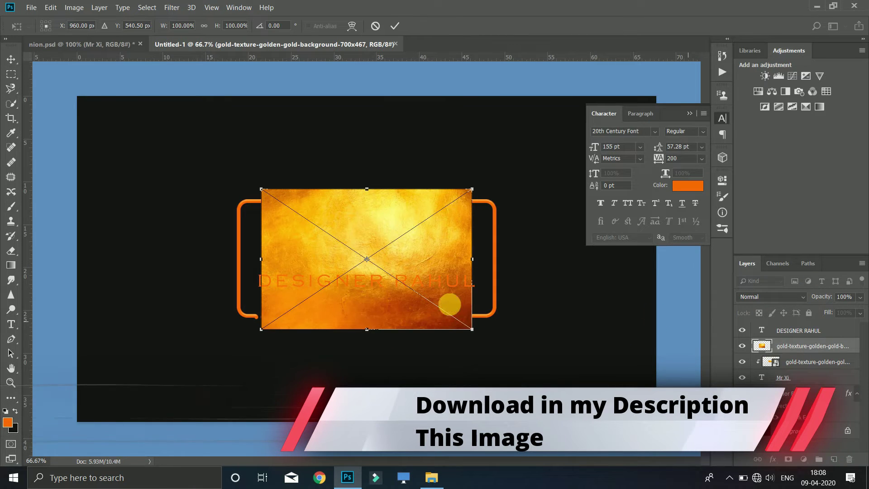
left_click_drag(472, 329, 478, 334)
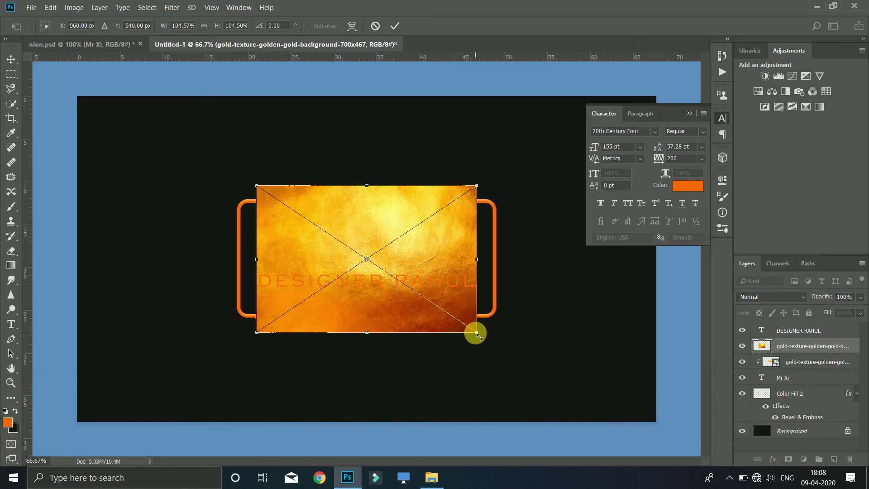
key("Return")
Move the texture layer above DESIGNER RAHUL and clip it to the subtitle.
left_click_drag(797, 344, 801, 336)
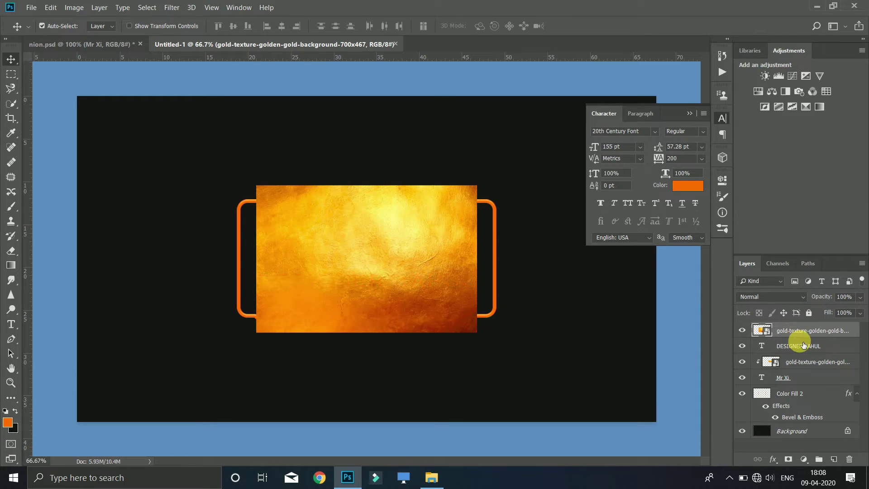
right_click(802, 335)
left_click(657, 229)
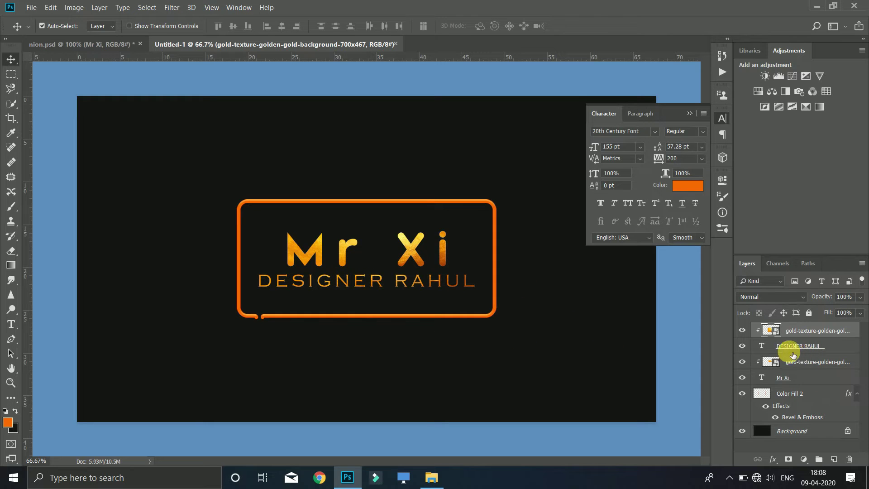
left_click(794, 379)
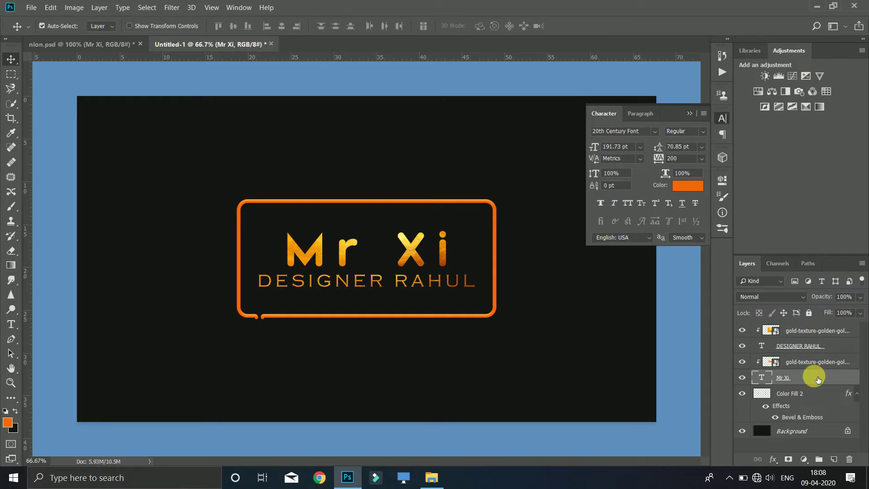
Open Layer Style for DESIGNER RAHUL and enable Bevel & Emboss.
left_click(807, 352)
left_click(772, 458)
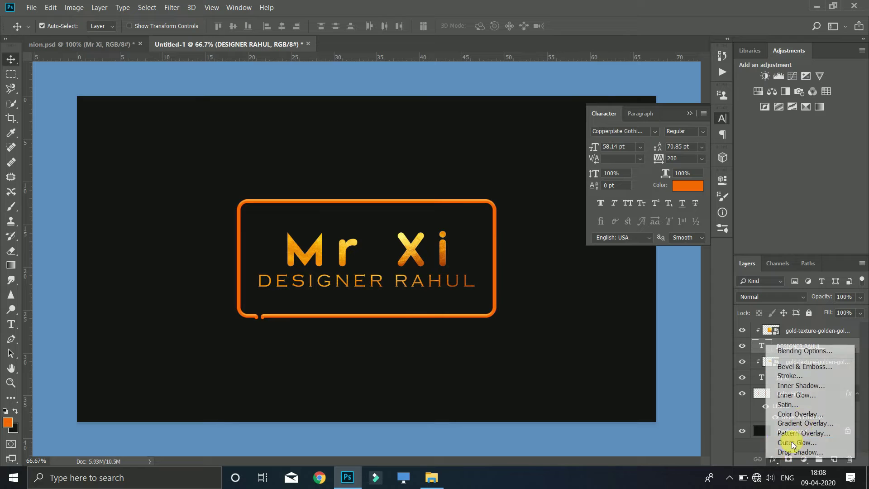
left_click(746, 333)
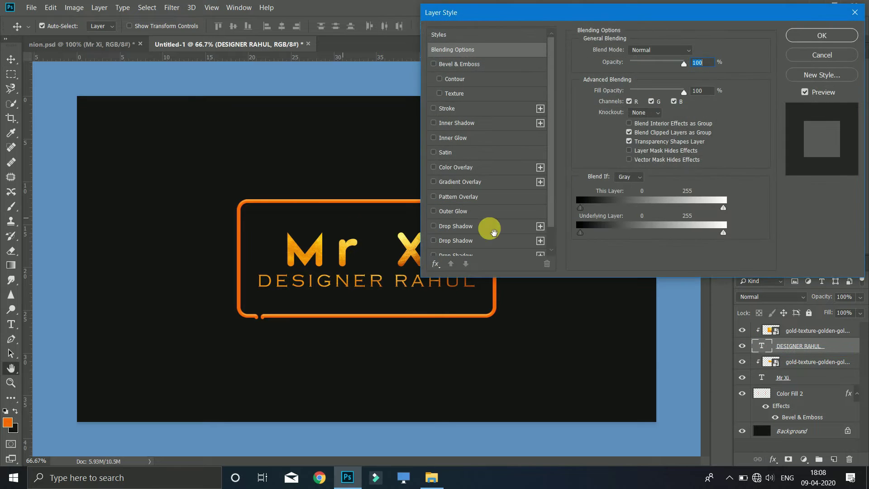
left_click(438, 66)
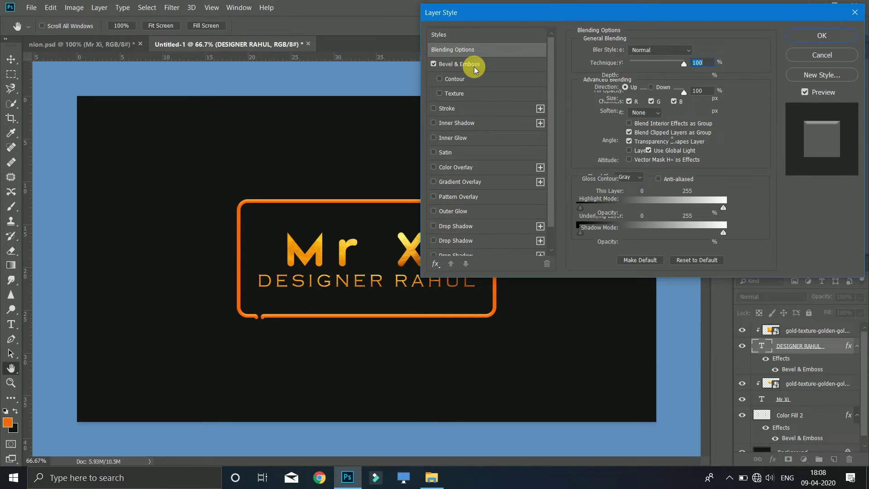
left_click(475, 64)
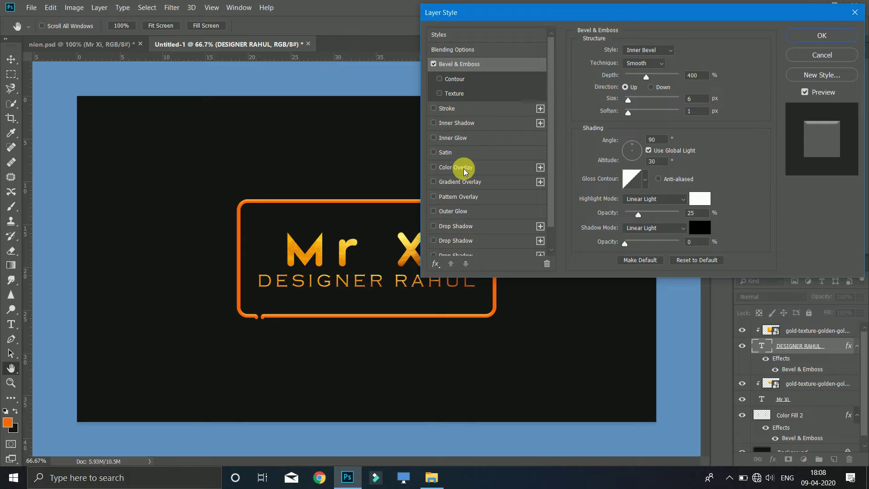
scroll(466, 177, "down", 2)
Add Inner Shadow and Color Overlay to the subtitle, leaving Stroke off.
left_click(433, 86)
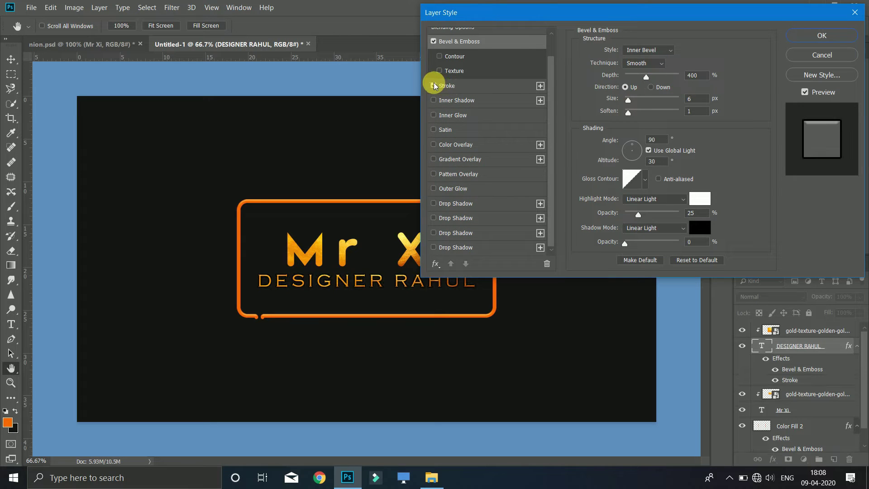
left_click(433, 86)
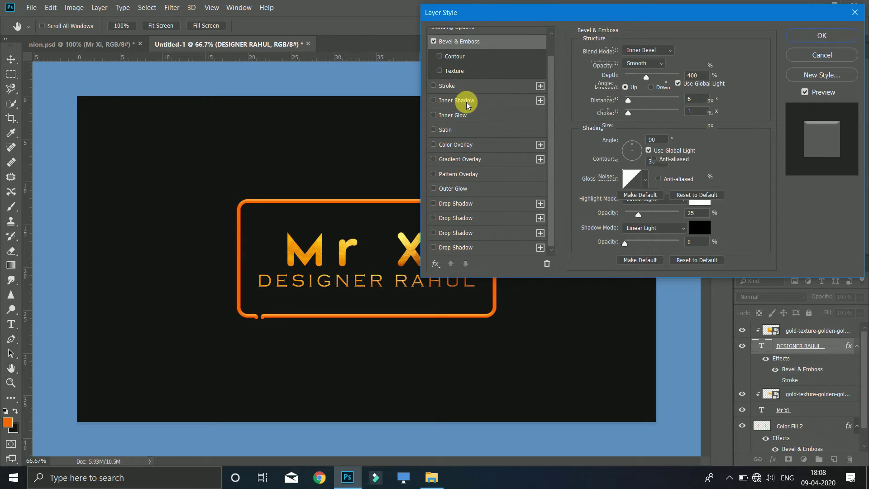
left_click(467, 103)
left_click(466, 145)
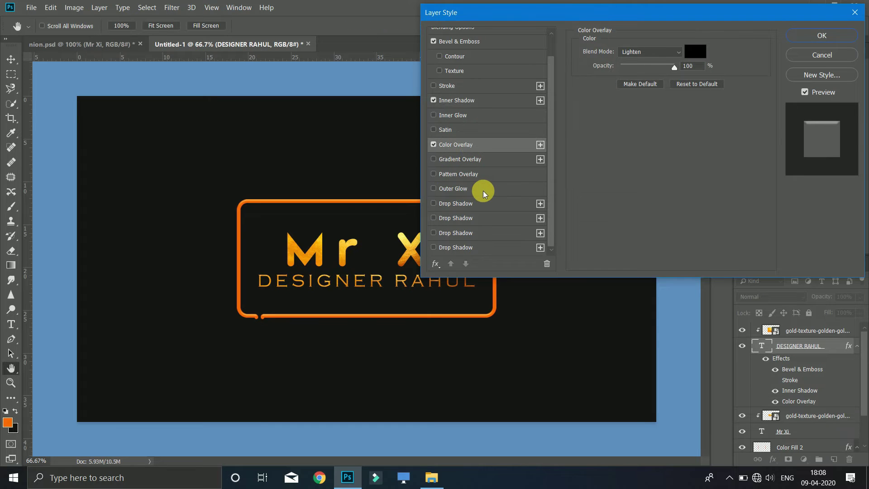
Stack orange Drop Shadow glows on the subtitle, switching off the red third one.
left_click(456, 206)
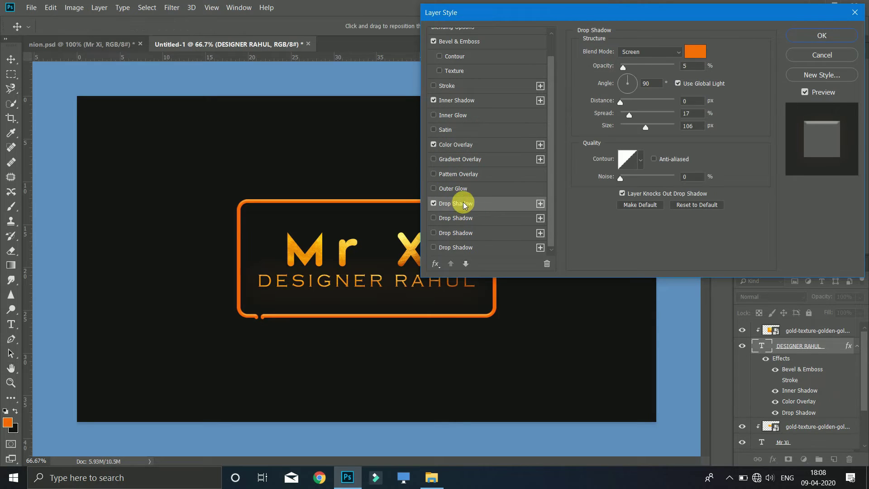
left_click(466, 222)
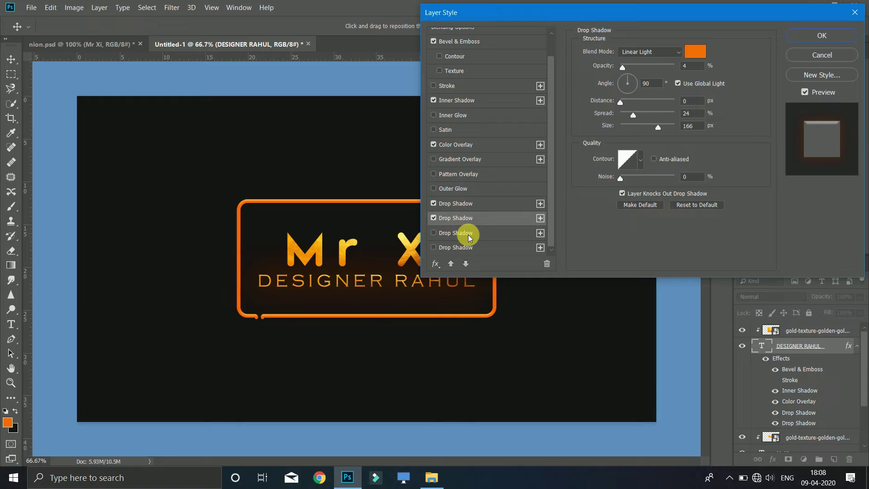
left_click(468, 236)
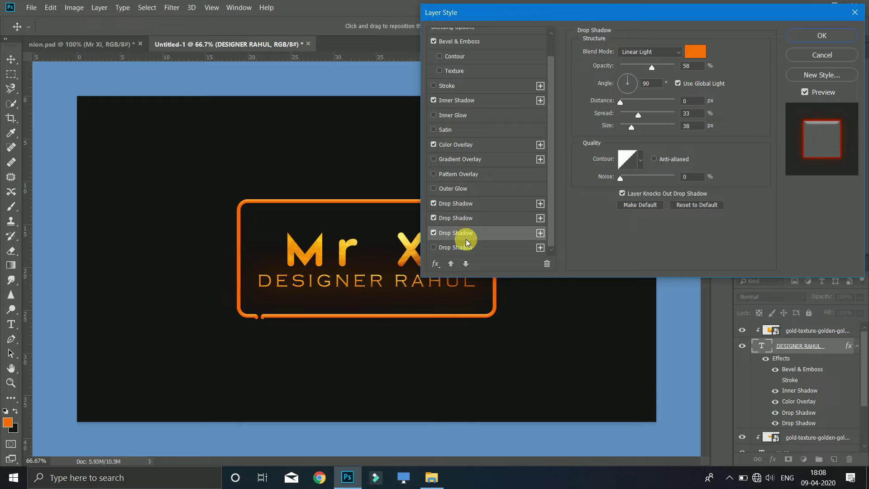
left_click(434, 234)
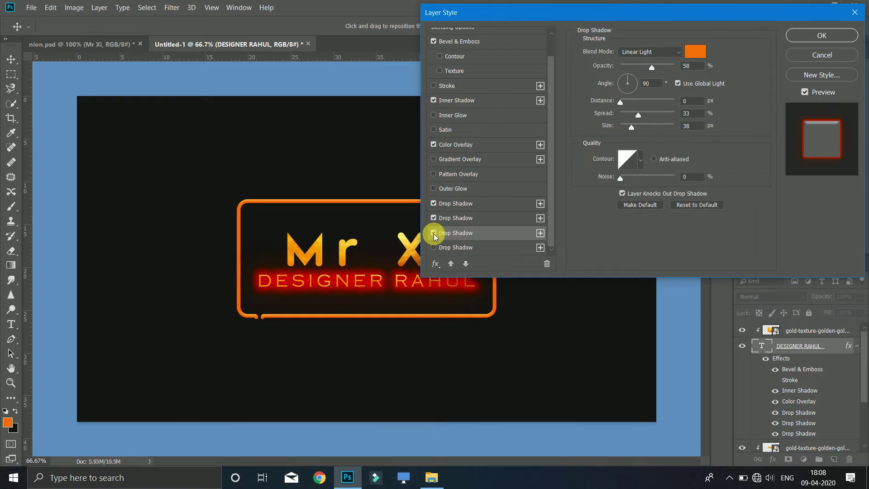
left_click(434, 234)
left_click(434, 247)
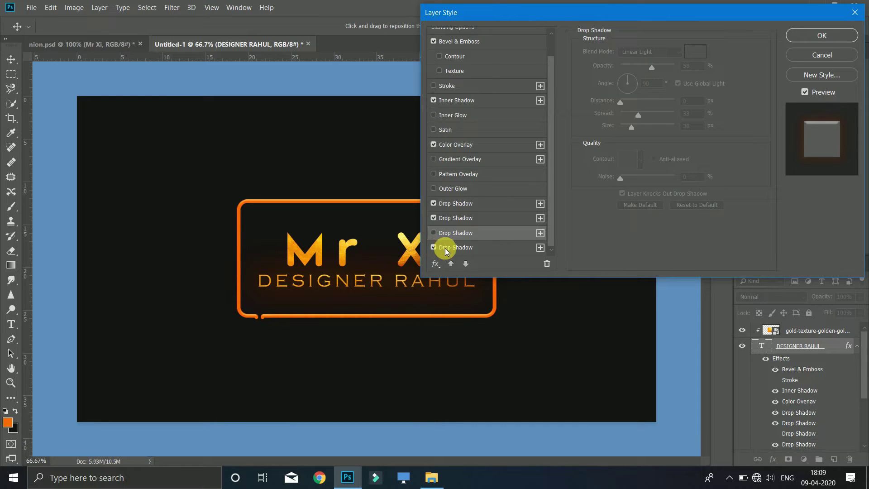
Review each Drop Shadow's settings, leave the colour unchanged, and apply the style.
left_click(489, 247)
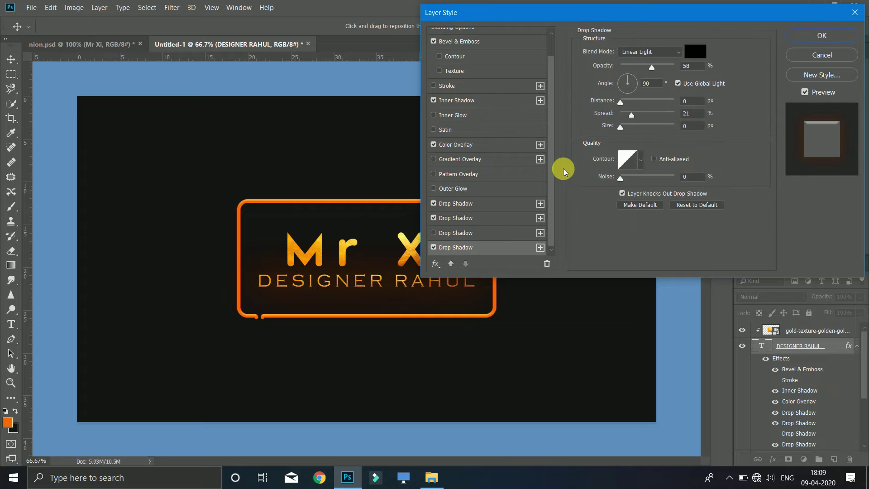
left_click(481, 216)
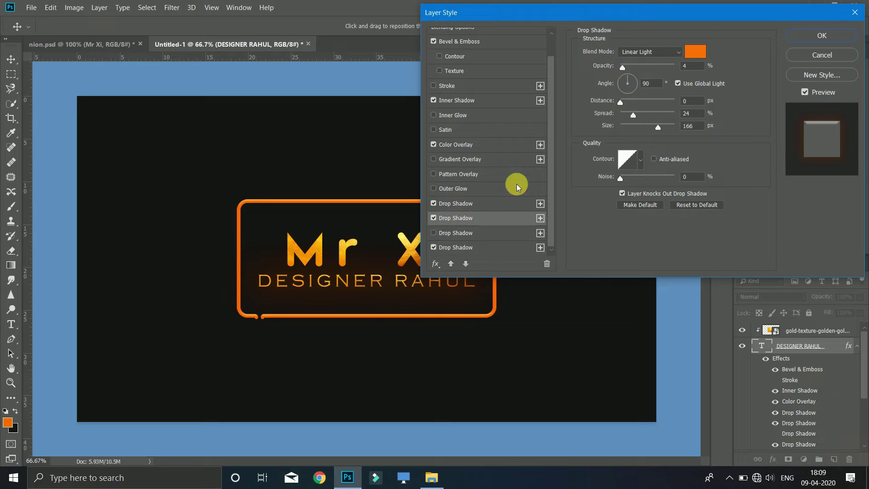
left_click(477, 200)
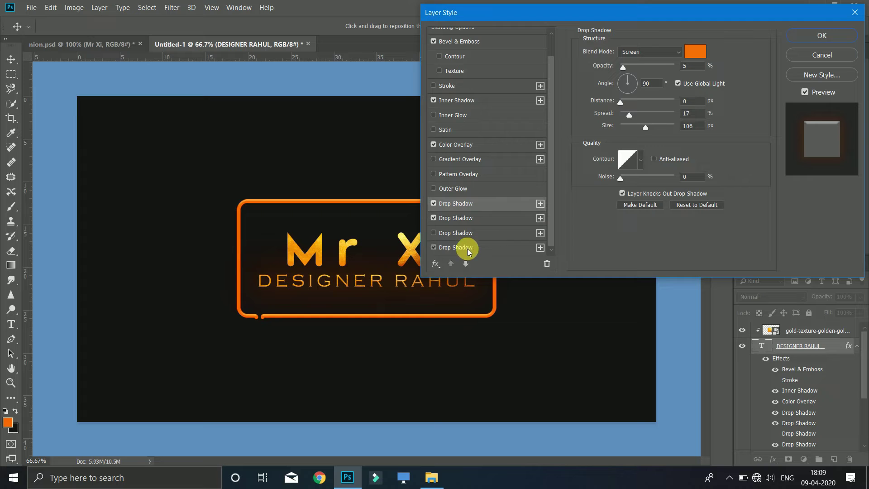
left_click(468, 249)
left_click(693, 50)
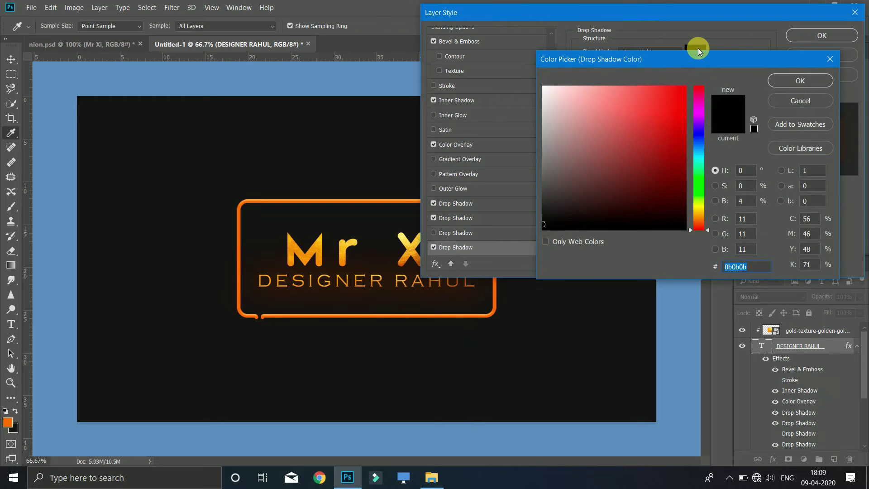
left_click(798, 79)
left_click(821, 36)
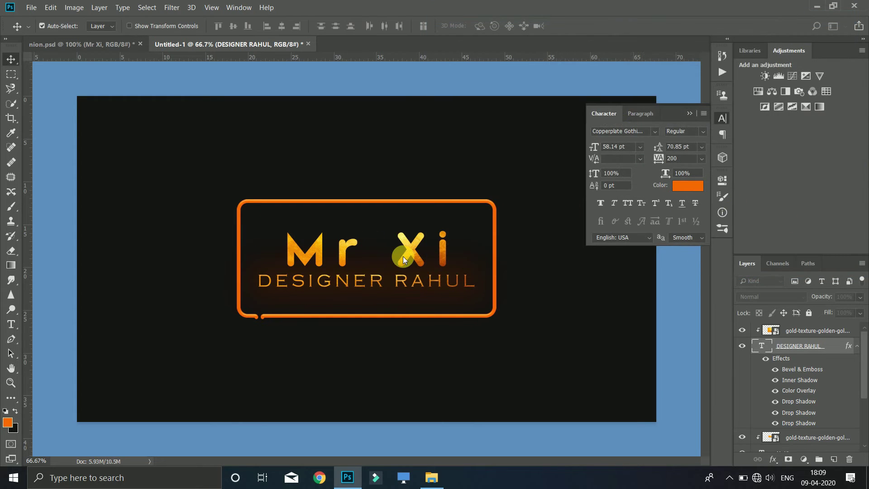
Open Layer Style for Mr Xi and enable Bevel & Emboss with size 8.
scroll(799, 375, "down", 3)
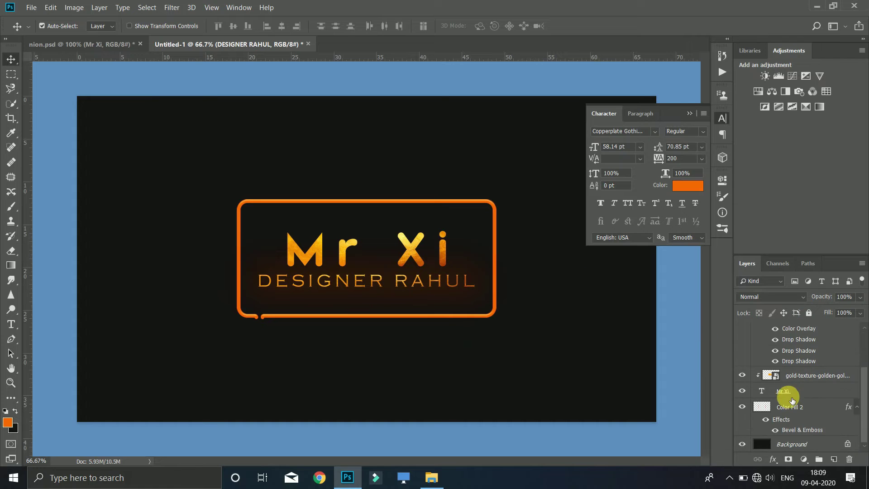
left_click(797, 394)
left_click(772, 459)
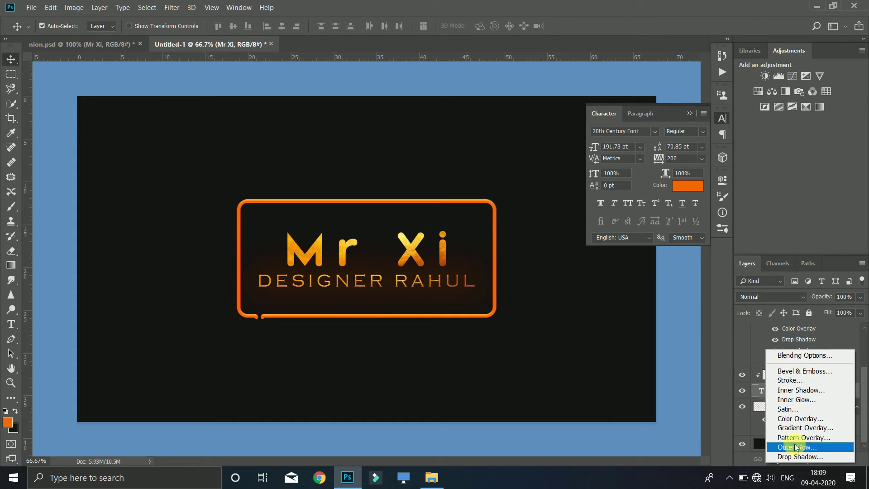
left_click(810, 356)
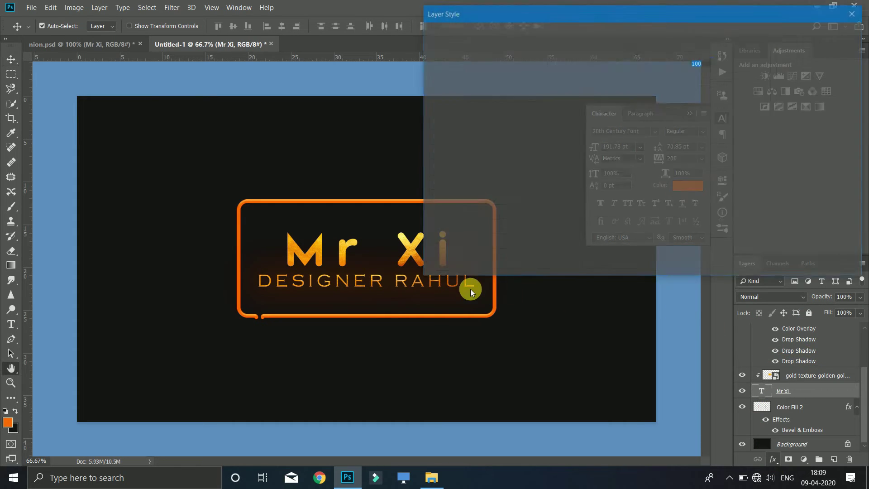
left_click(435, 64)
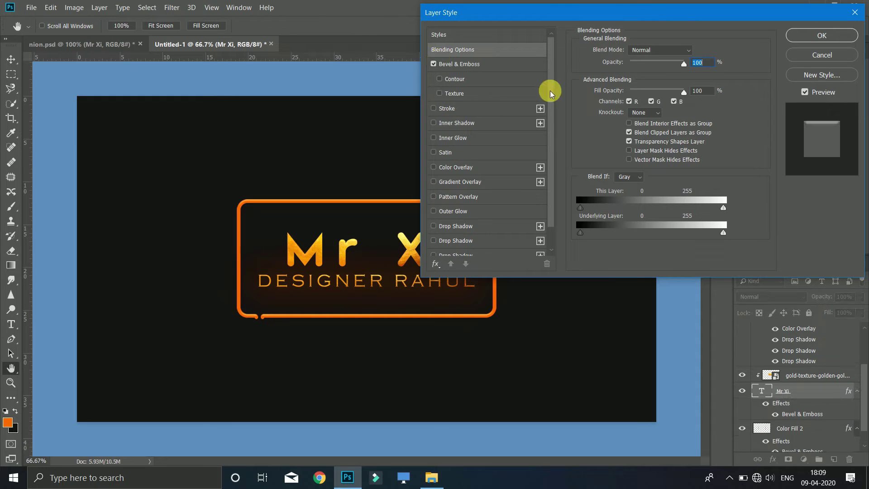
left_click(483, 72)
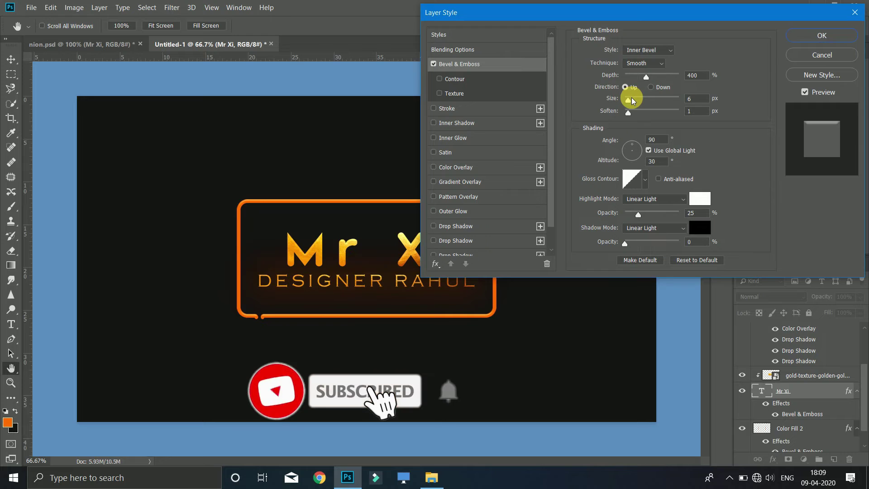
left_click_drag(632, 99, 629, 99)
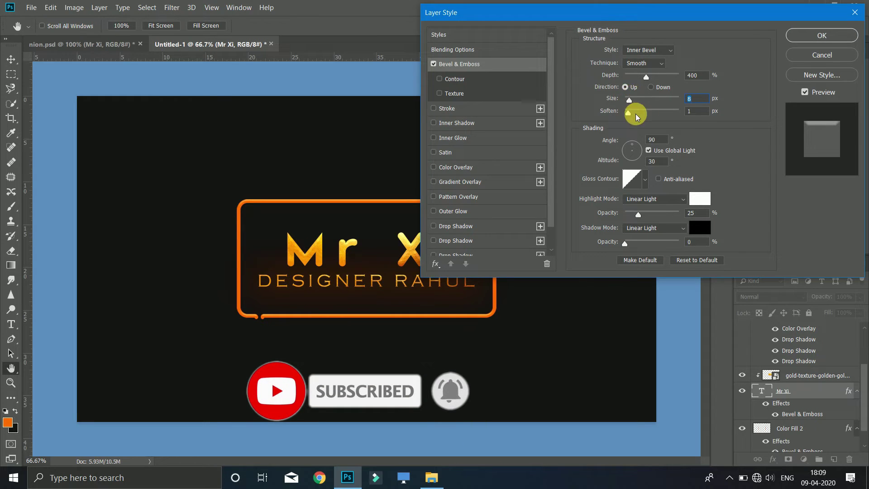
left_click(629, 112)
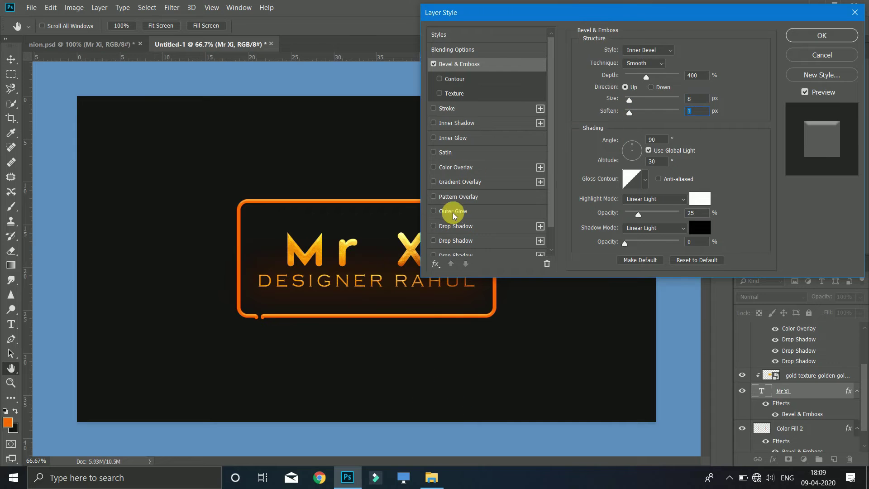
Add Inner Shadow and Color Overlay to the Mr Xi title.
left_click(434, 123)
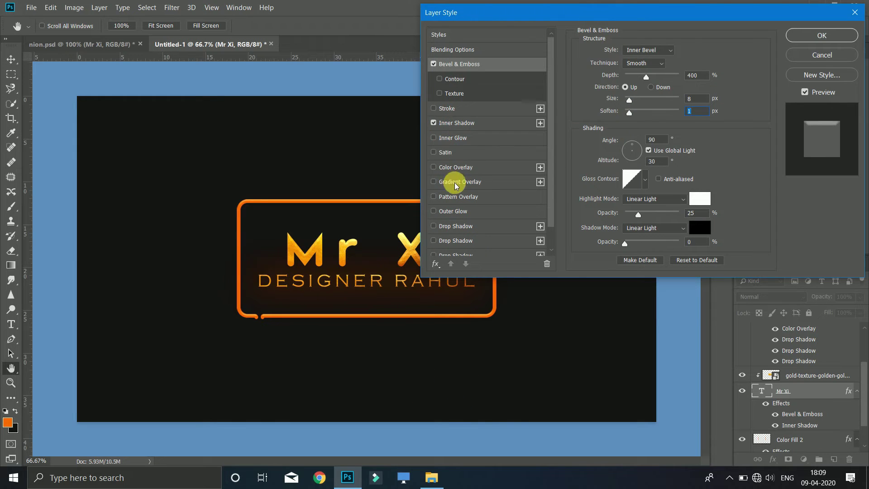
left_click(444, 168)
scroll(473, 189, "down", 2)
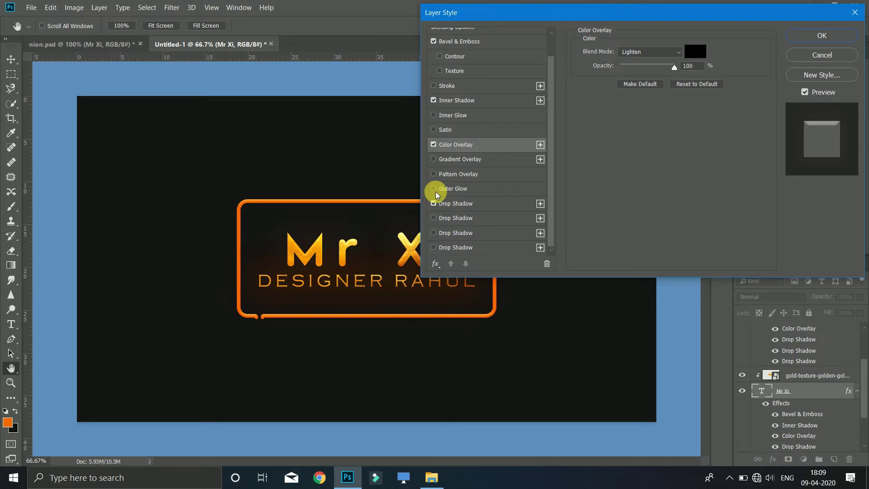
Apply the Mr Xi style and compare the design with the ASIAN BISTRO reference.
left_click(822, 34)
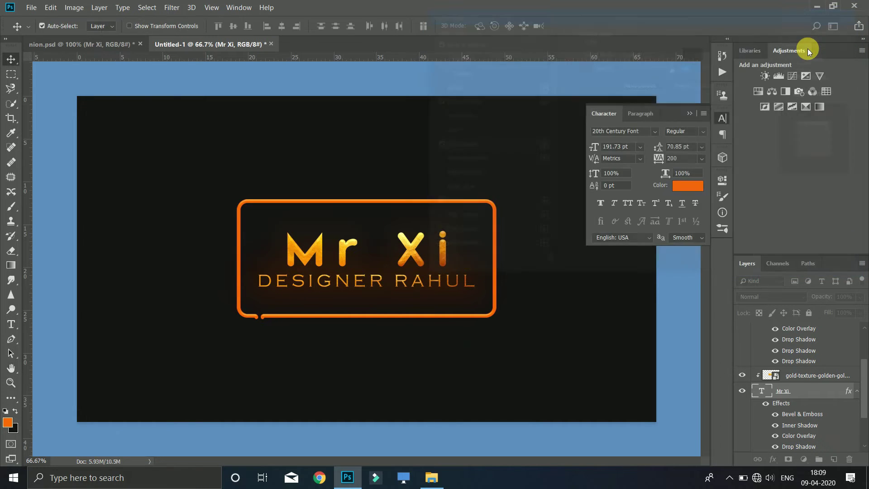
left_click(689, 114)
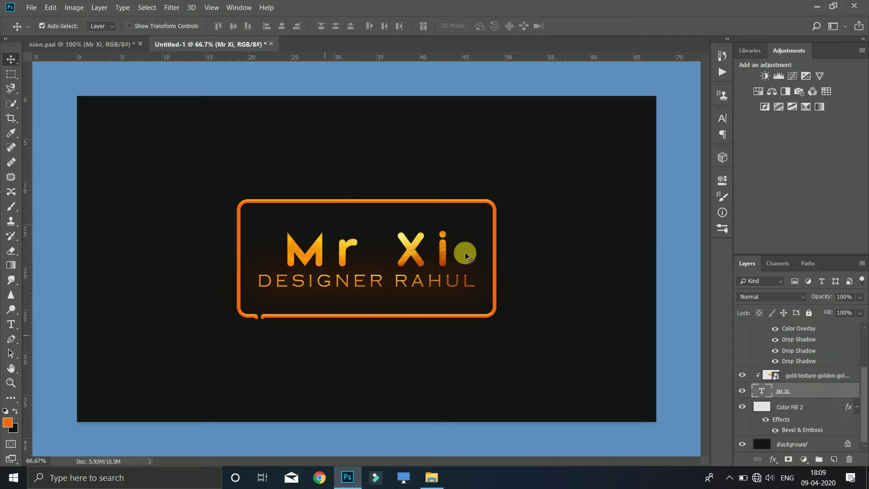
left_click(86, 44)
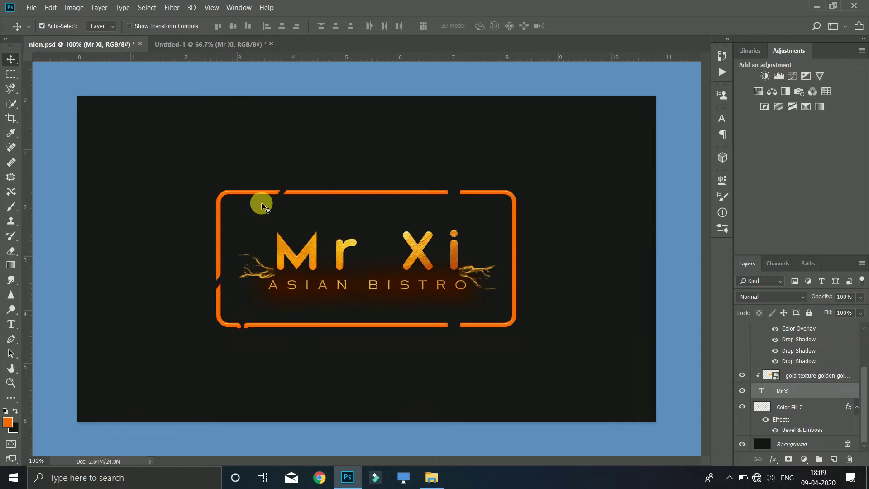
left_click(213, 44)
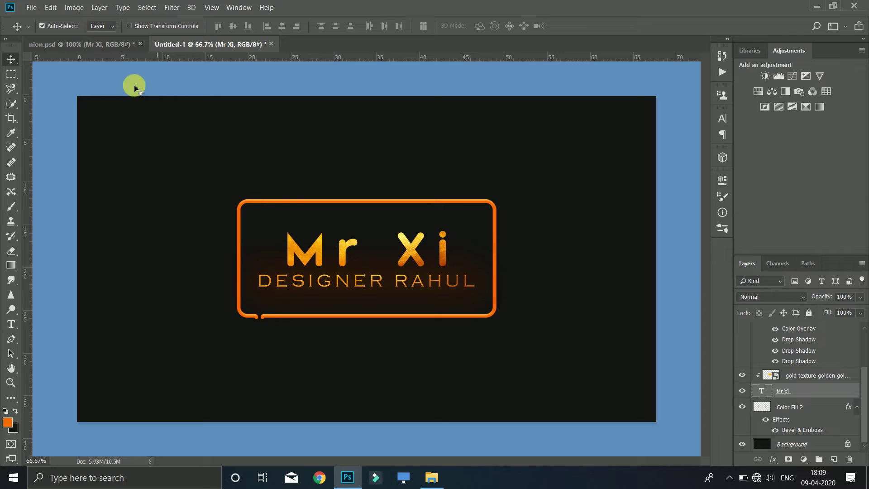
left_click(122, 45)
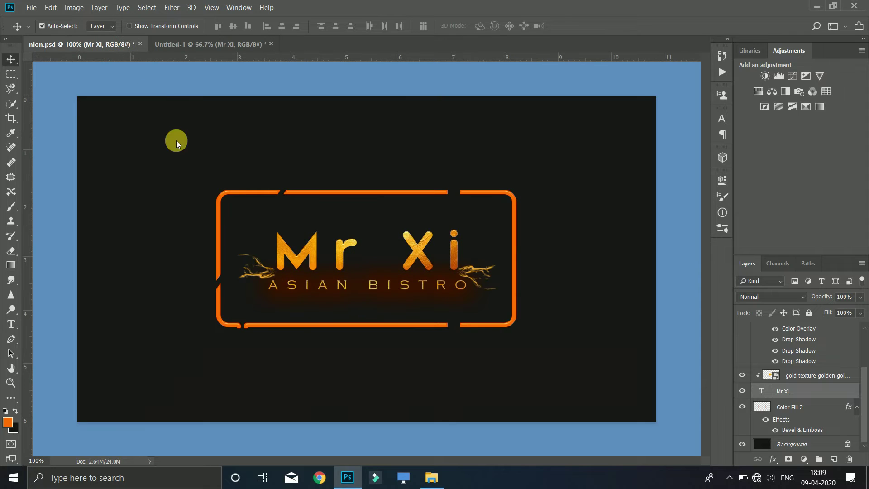
left_click(205, 45)
Reduce the DESIGNER RAHUL font size slightly and commit the text edit.
scroll(774, 389, "up", 3)
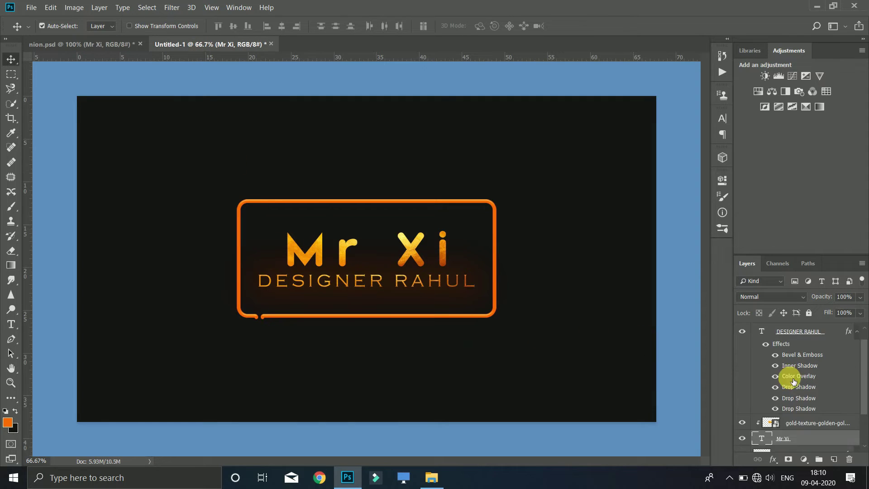
double_click(762, 346)
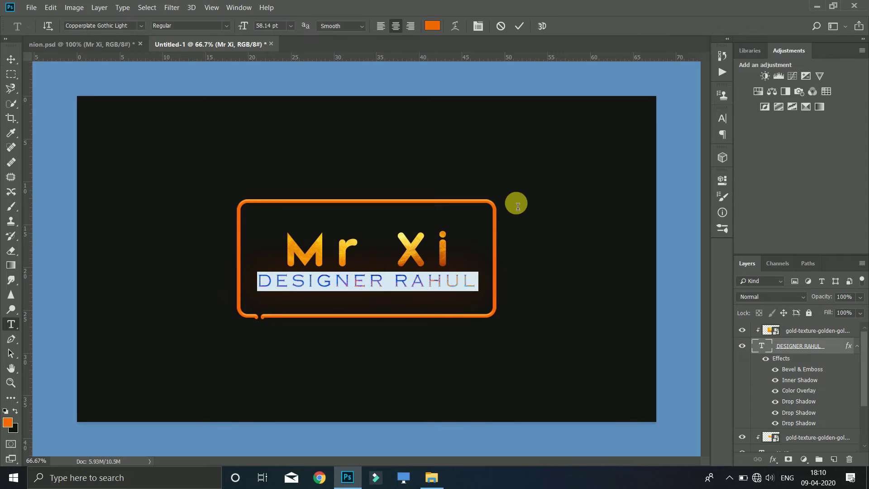
left_click(722, 119)
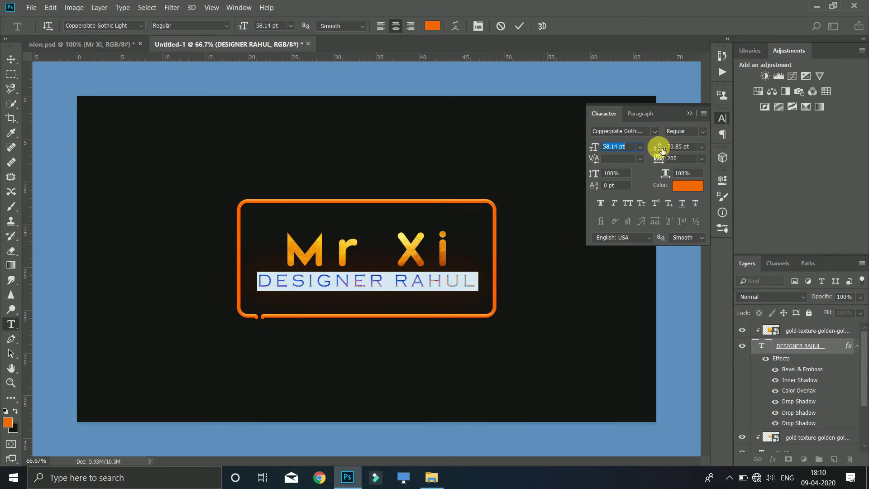
left_click_drag(595, 150, 589, 151)
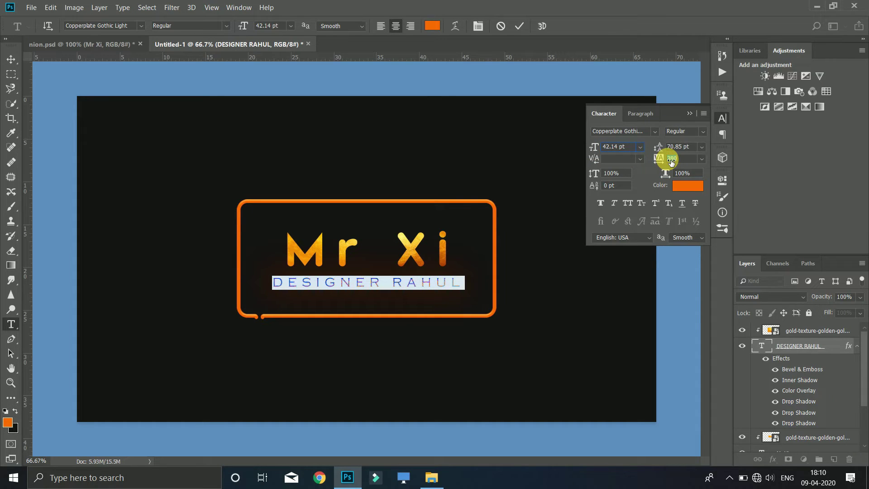
left_click(11, 59)
Move the DESIGNER RAHUL text up toward the Mr Xi title.
left_click(373, 284)
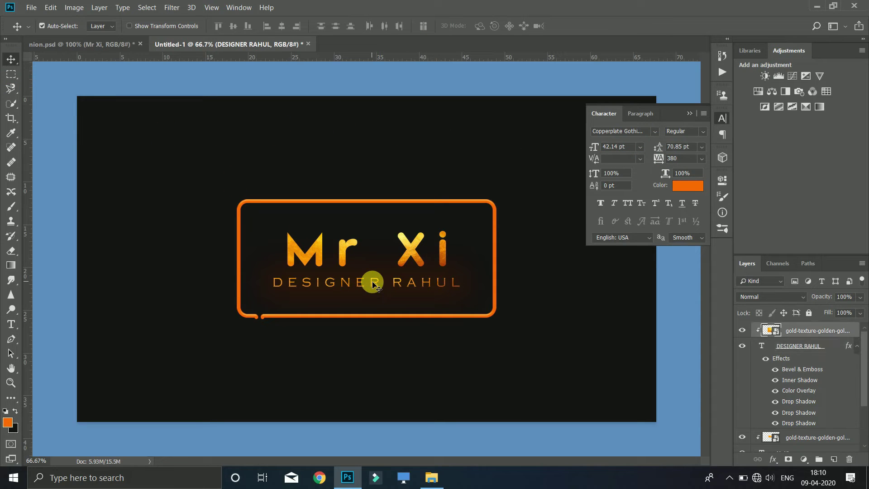
left_click_drag(374, 283, 374, 283)
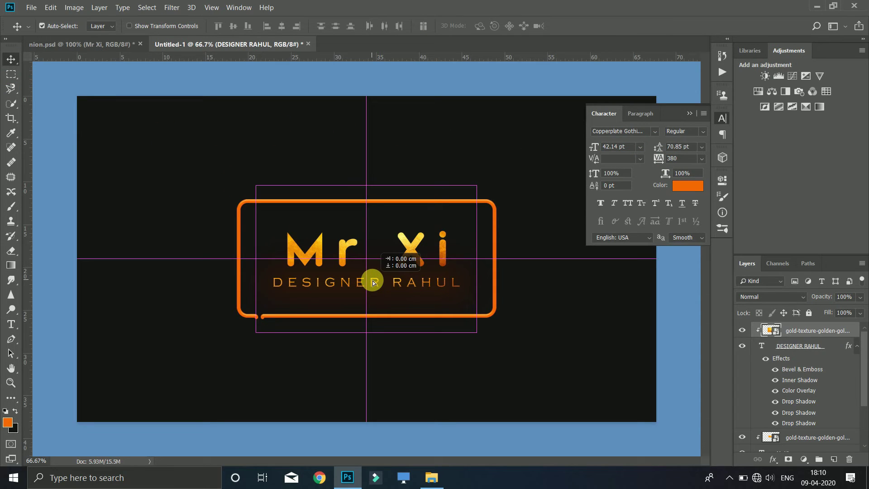
left_click(791, 331)
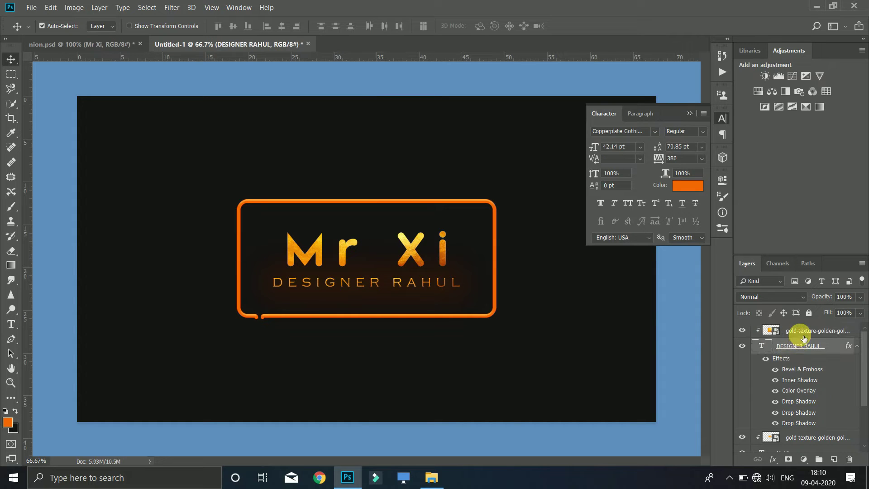
left_click(685, 336)
left_click(363, 284)
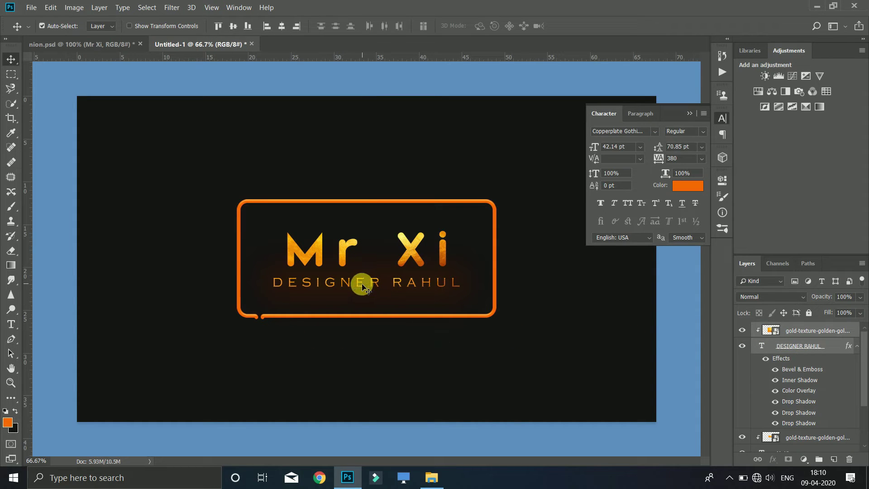
left_click_drag(361, 284, 362, 281)
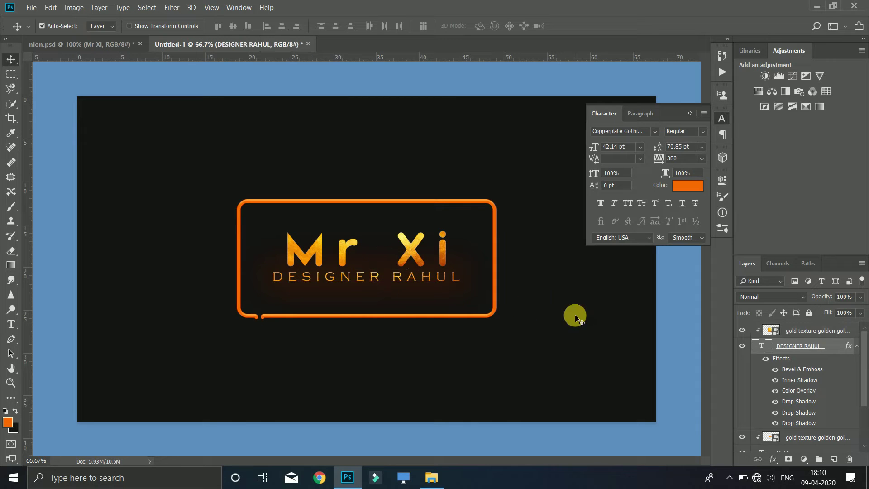
Nudge the DESIGNER RAHUL subtitle slightly lower and commit its position.
left_click(451, 324)
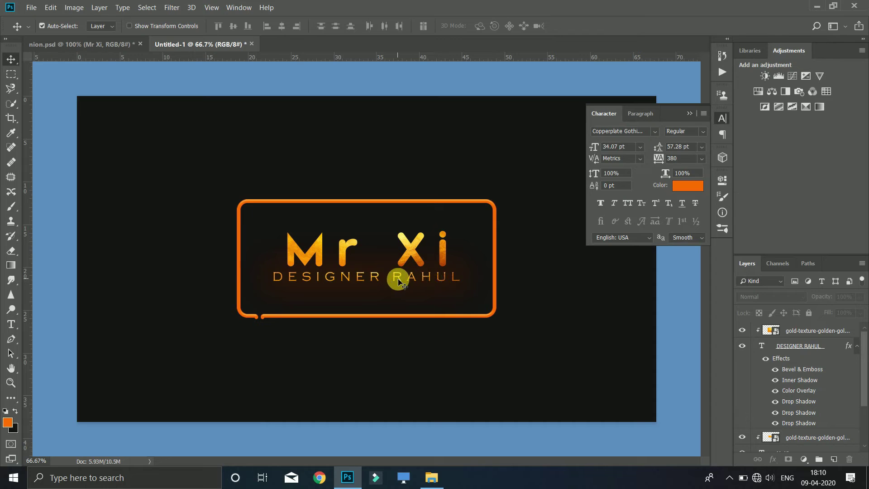
left_click(818, 343)
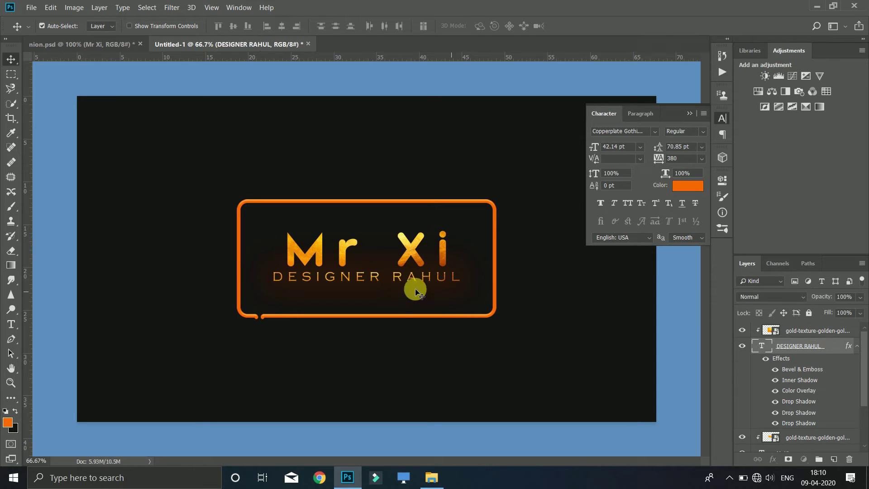
left_click(397, 278)
left_click_drag(398, 280, 399, 284)
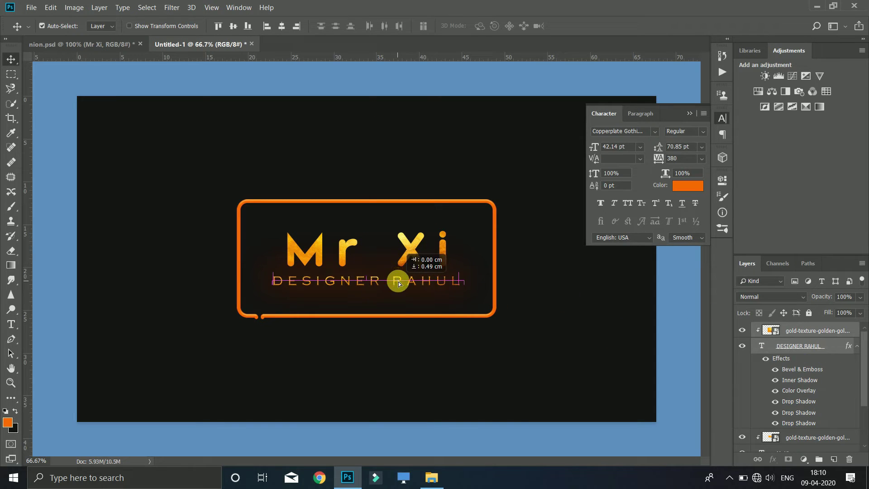
left_click(453, 315)
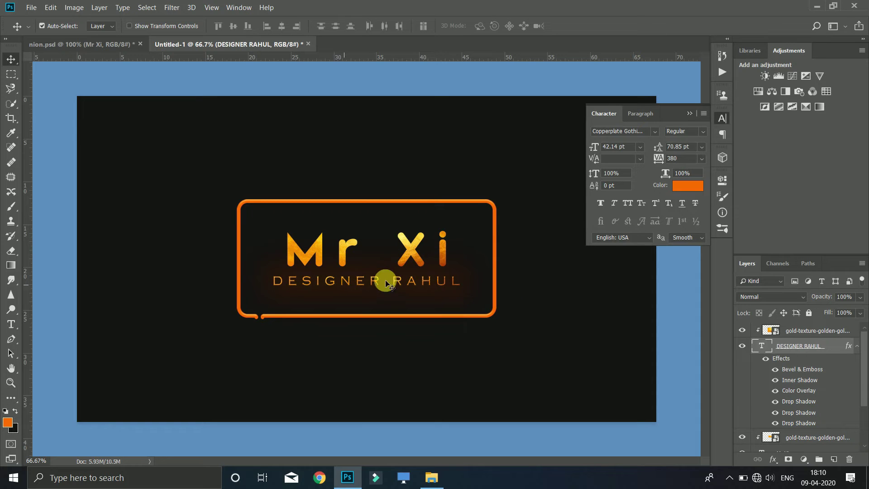
left_click(12, 73)
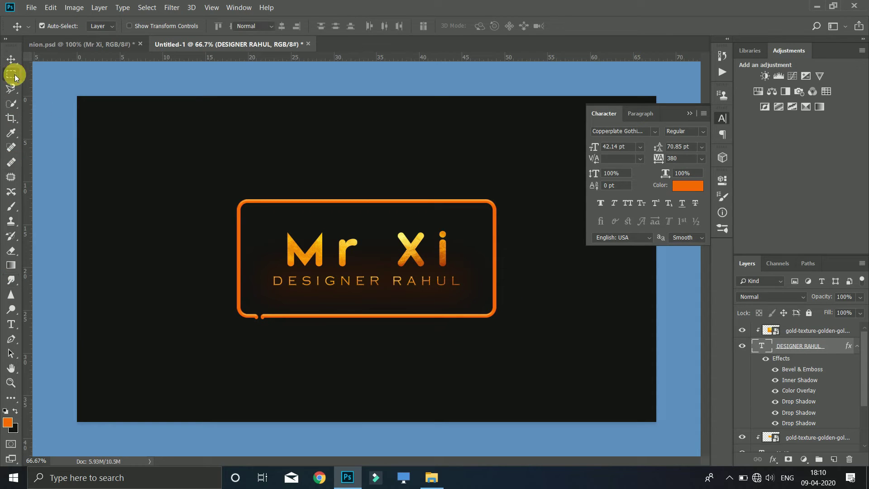
On Color Fill 2, marquee a thin vertical strip over the M.
scroll(801, 376, "down", 3)
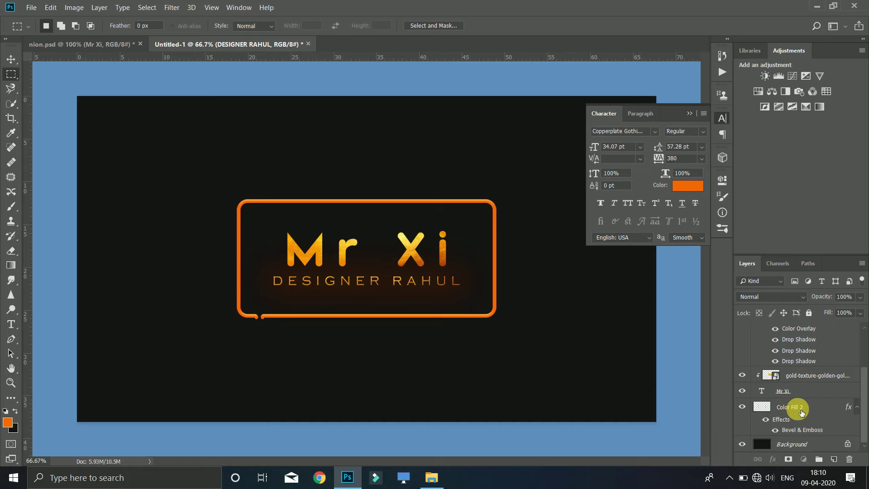
left_click(804, 410)
left_click_drag(306, 189, 315, 352)
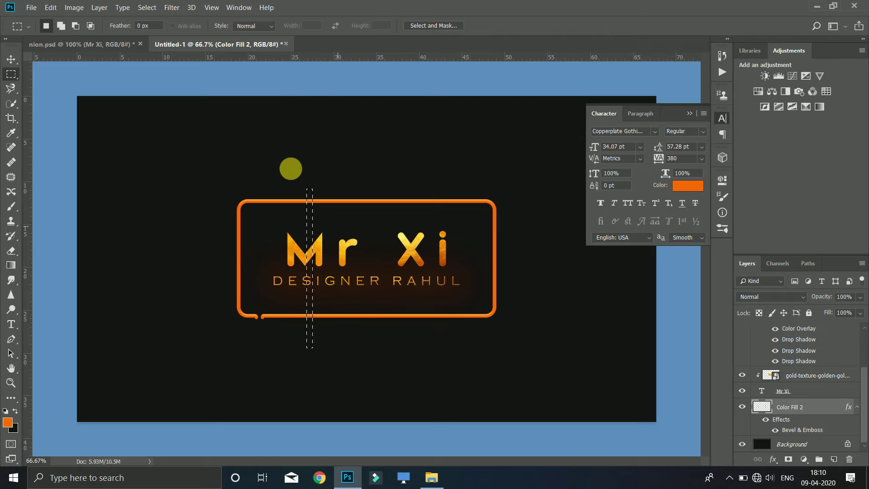
right_click(310, 199)
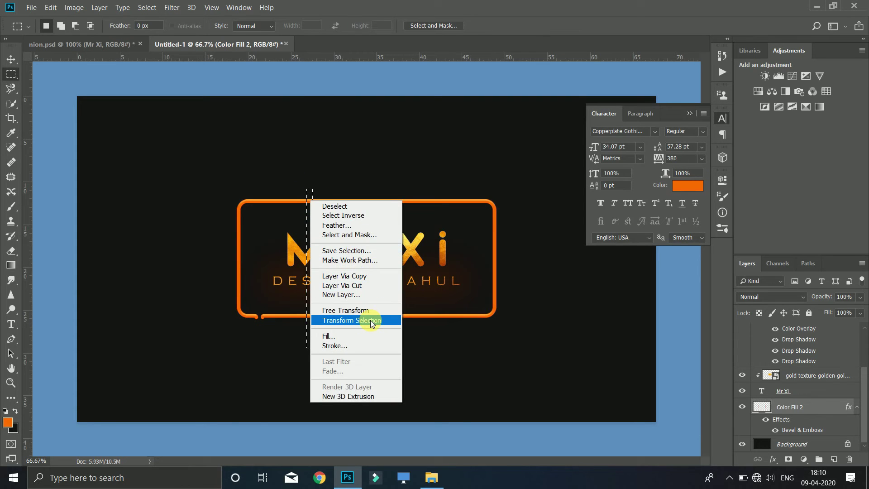
left_click(370, 322)
Rotate the strip diagonally over the frame's top-left corner and delete the frame inside it.
left_click_drag(339, 181, 361, 193)
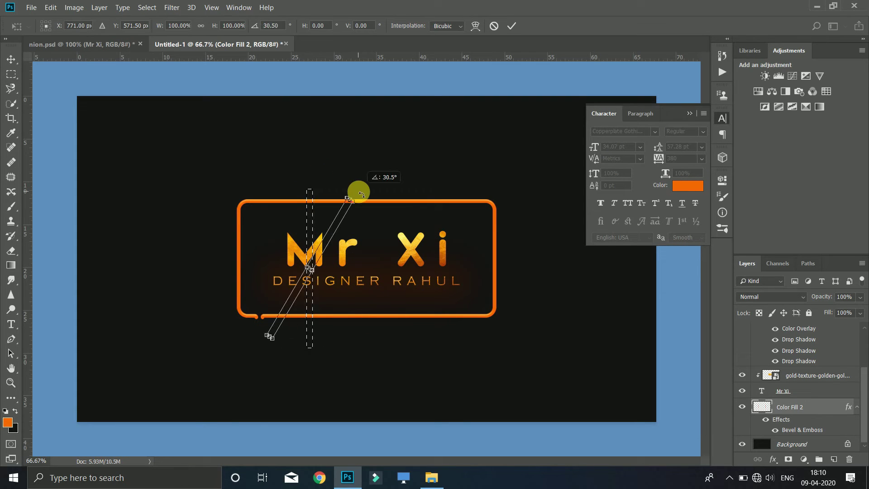
left_click_drag(335, 221, 292, 196)
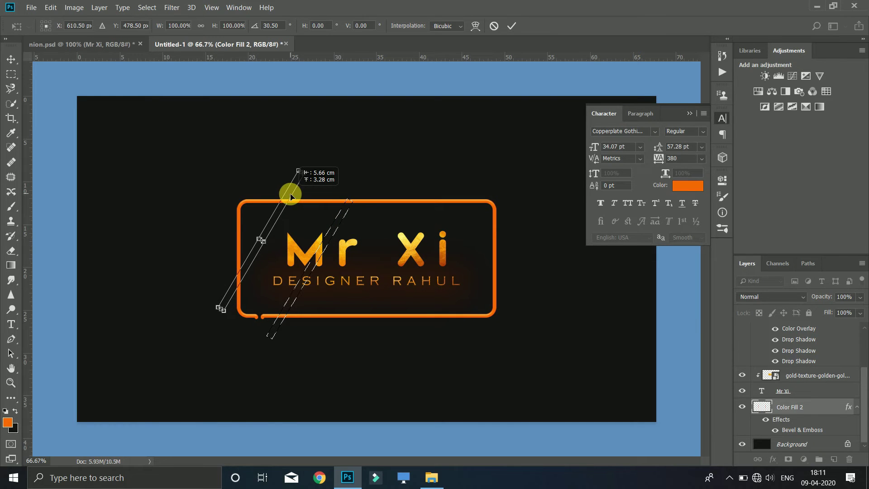
left_click(11, 59)
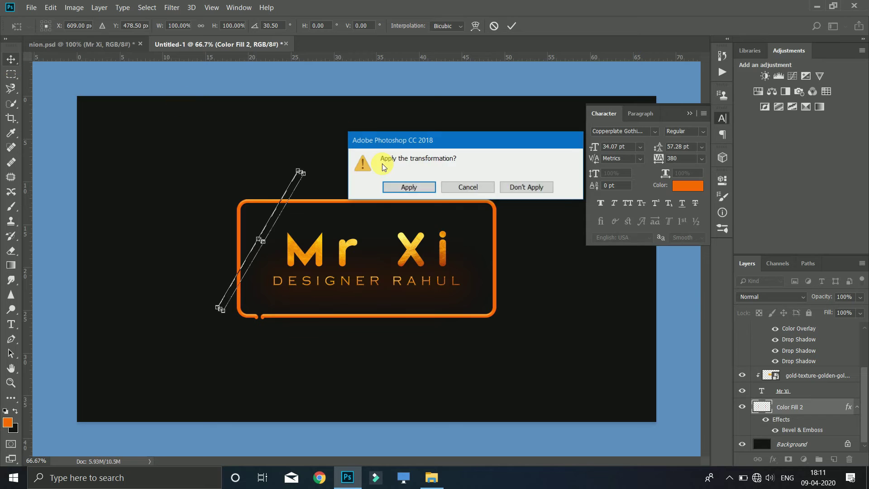
left_click(409, 187)
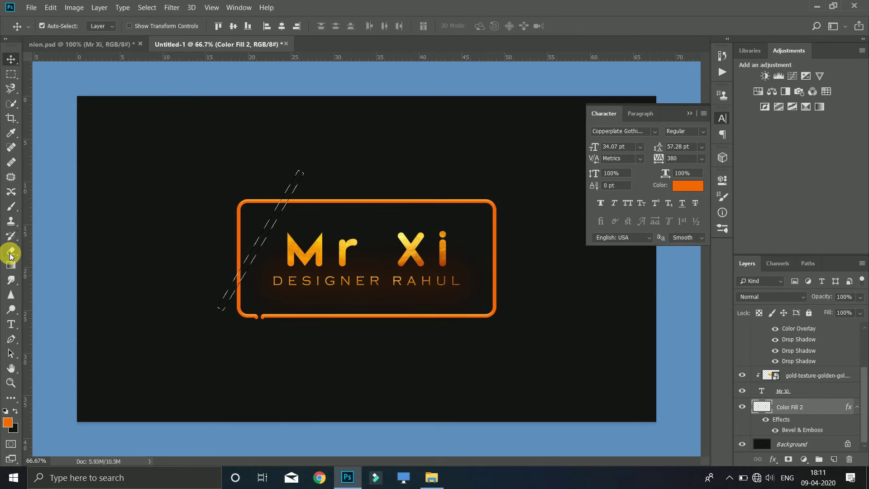
left_click(11, 250)
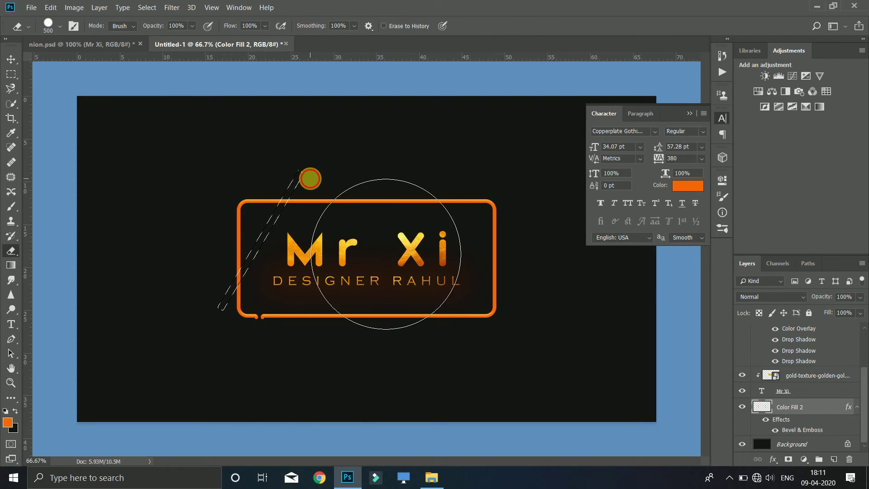
left_click(11, 74)
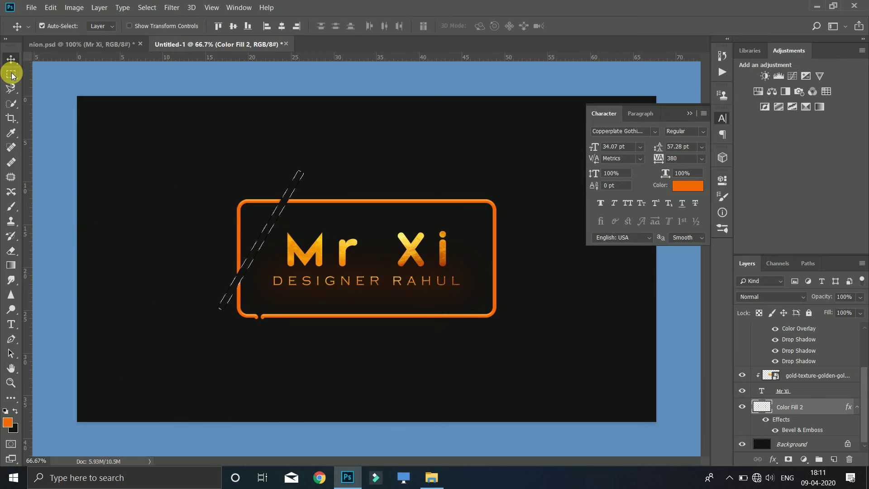
key("Delete")
key("ctrl+d")
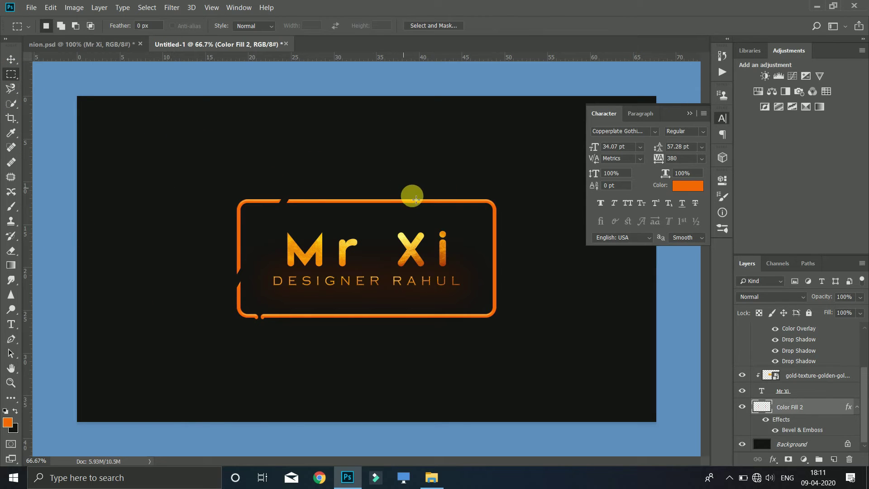
Marquee a thin strip over the i of Xi and delete the frame beneath it.
mouse_move(435, 197)
left_mouse_down()
mouse_move(455, 340)
mouse_move(446, 339)
left_mouse_up()
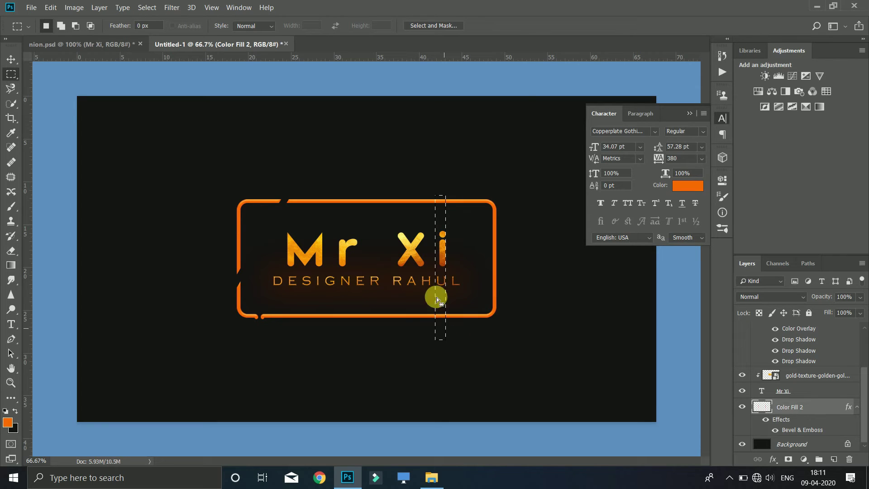
right_click(438, 265)
left_click(483, 183)
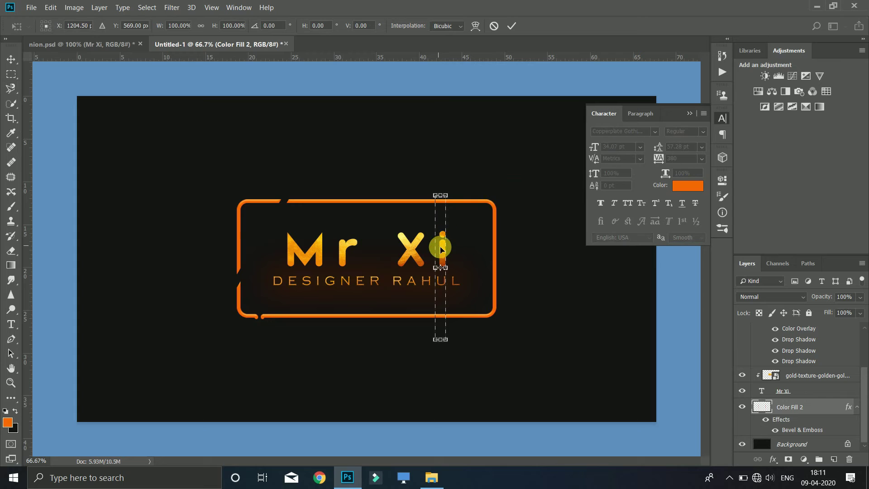
left_click_drag(440, 248, 442, 249)
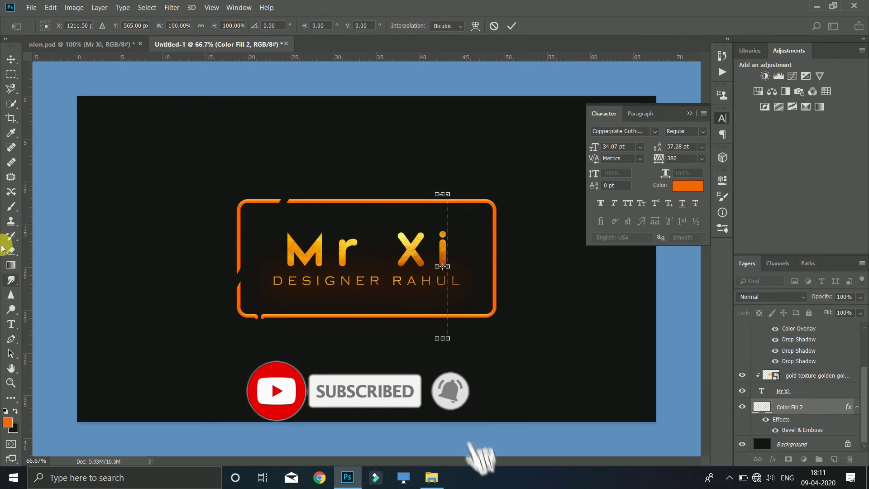
left_click(11, 62)
left_click(419, 189)
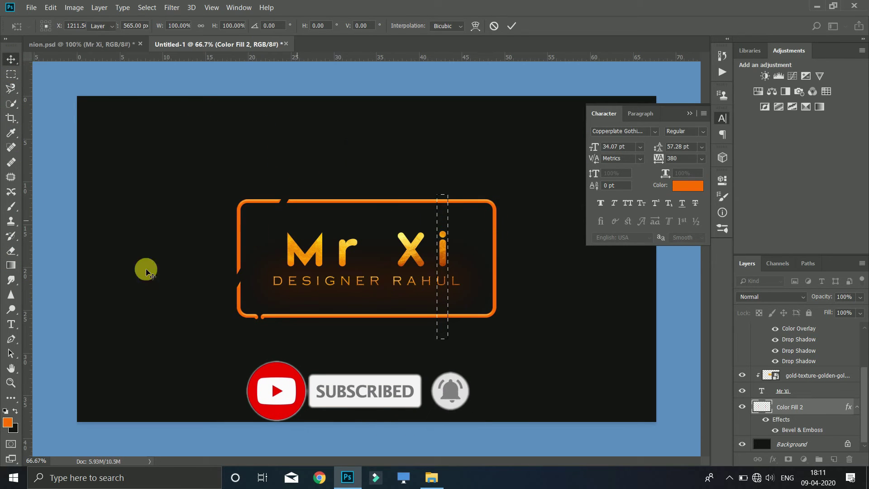
left_click(11, 251)
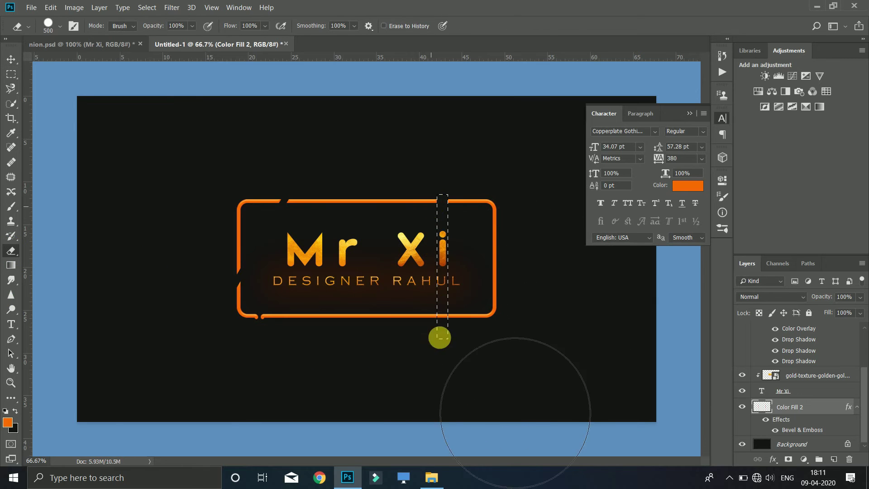
left_click(11, 74)
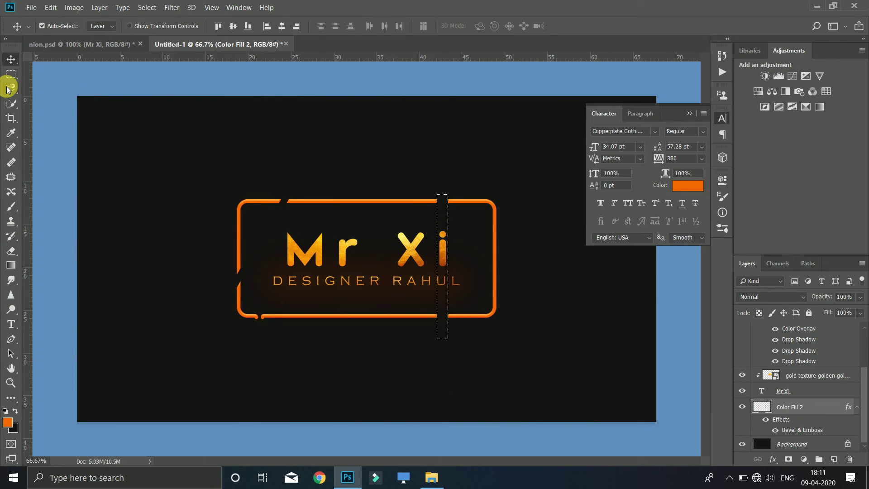
key("Delete")
key("ctrl+d")
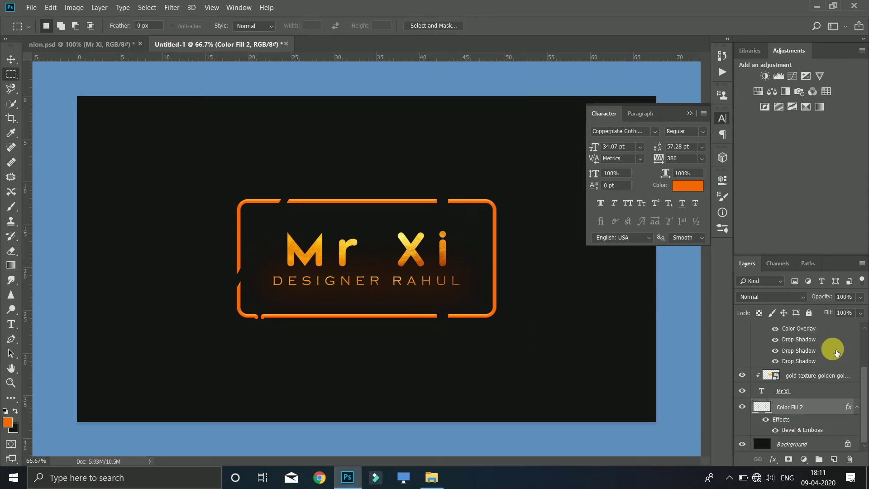
Add a new layer above the gold texture and choose the InkSplatter brush.
scroll(829, 396, "up", 3)
left_click(814, 330)
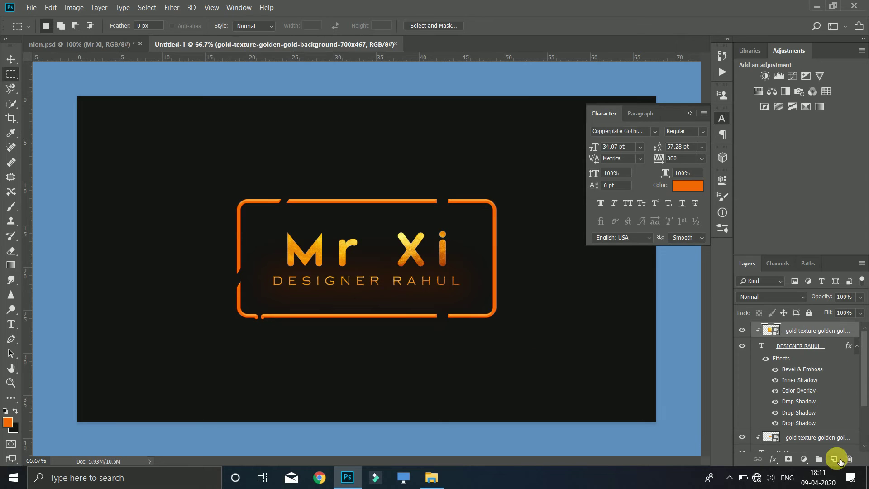
left_click(833, 458)
left_click(10, 206)
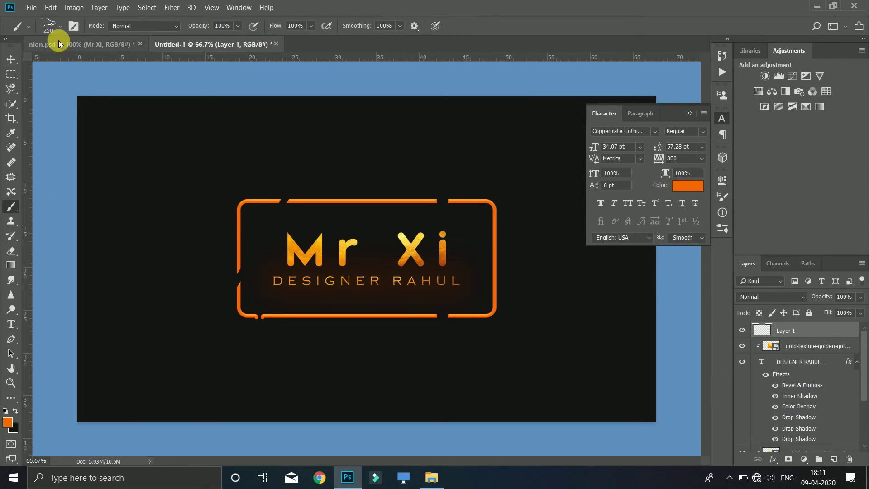
left_click(60, 26)
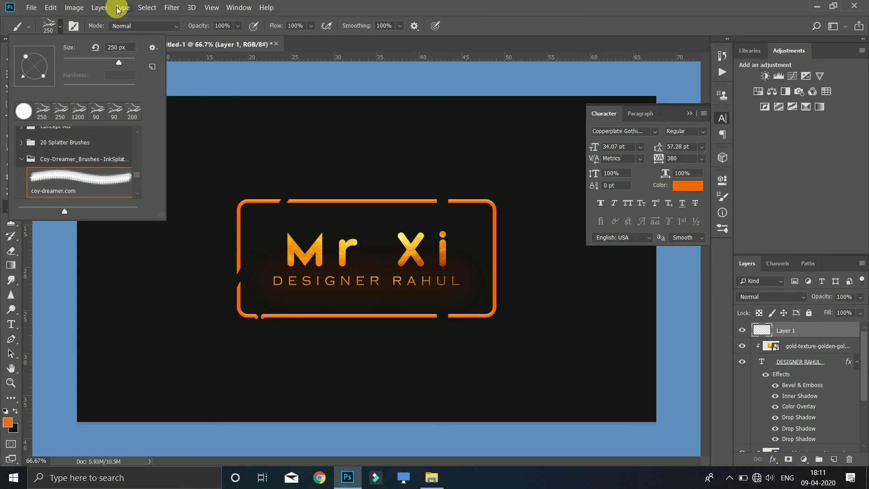
left_click(377, 52)
right_click(346, 299)
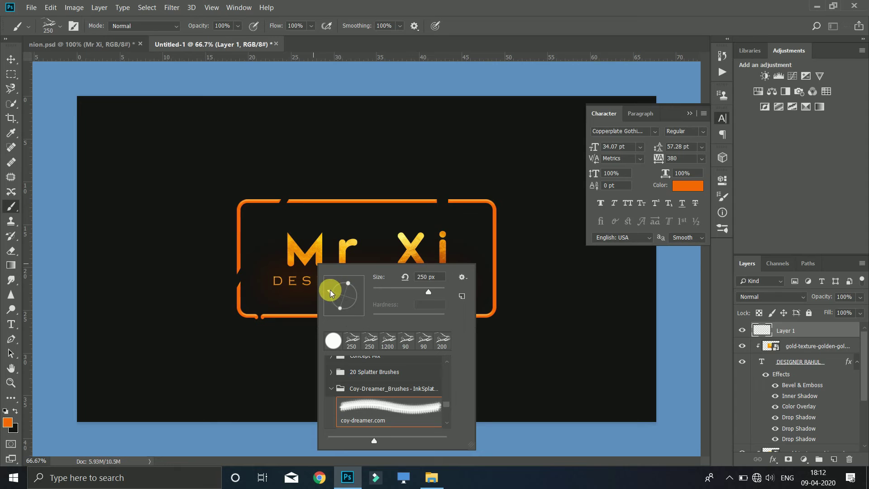
left_click(522, 48)
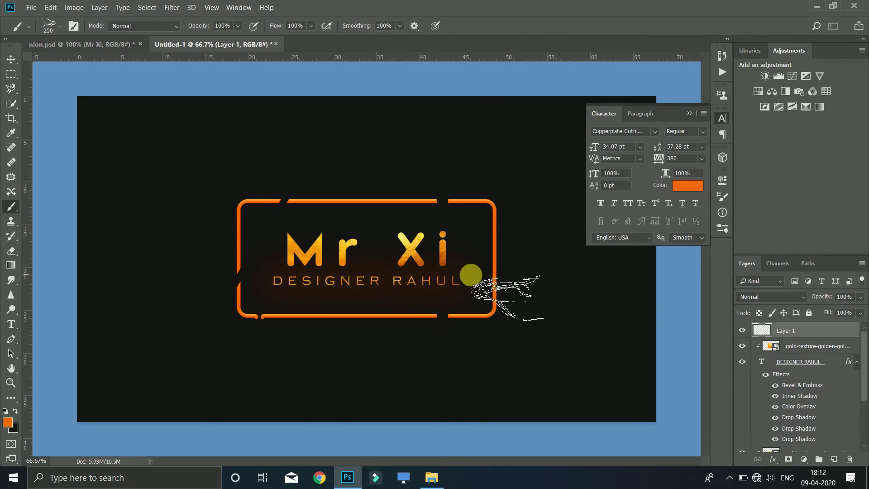
Stamp a 150 px orange splatter beside Xi and level the brush angle horizontally.
key("bracketleft")
key("bracketleft")
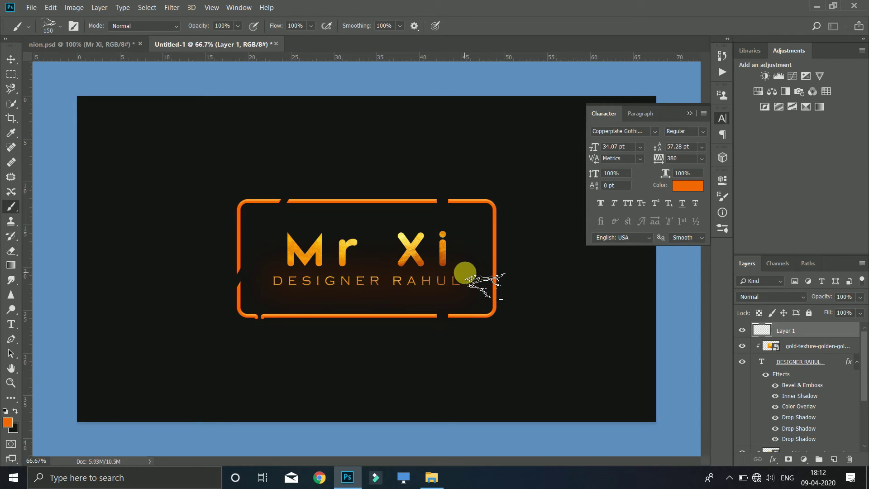
left_click(468, 272)
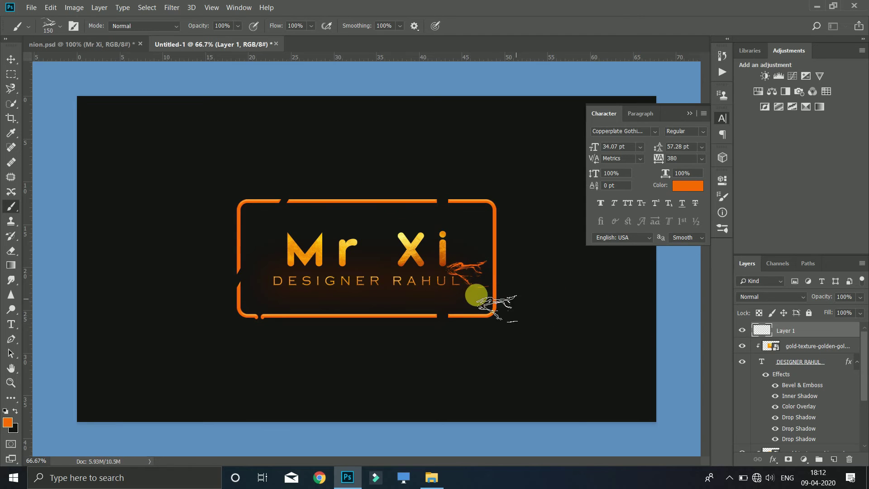
right_click(438, 310)
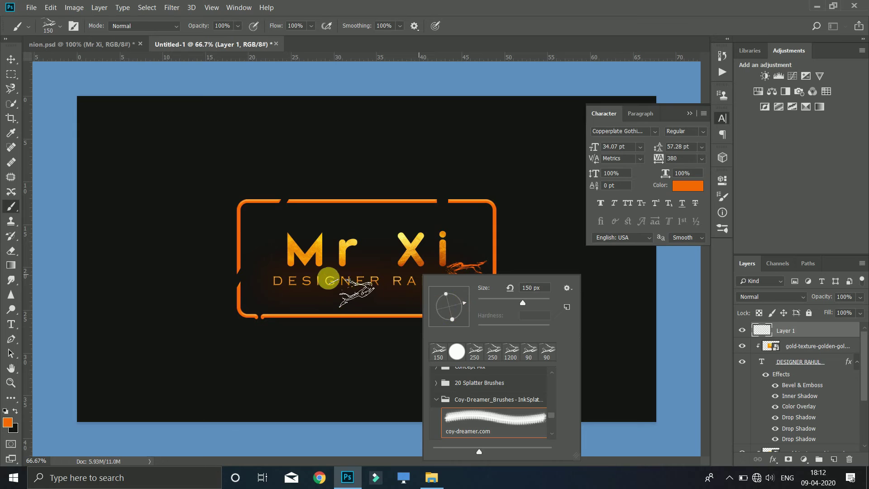
left_click_drag(462, 310, 465, 305)
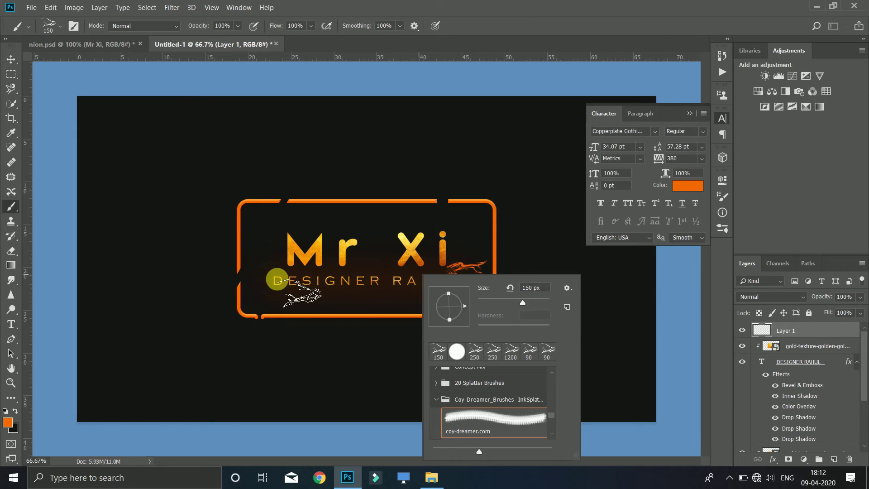
left_click(6, 59)
Duplicate the Layer 1 splatter layer.
left_click(811, 335)
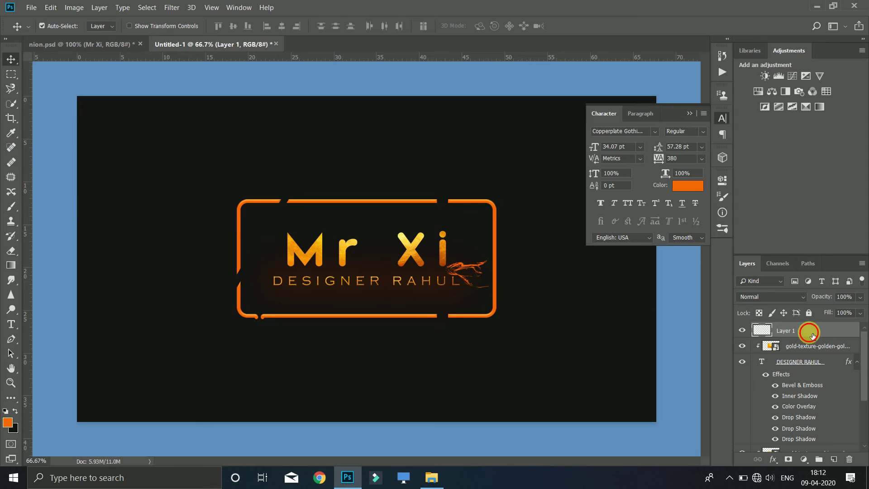
right_click(812, 336)
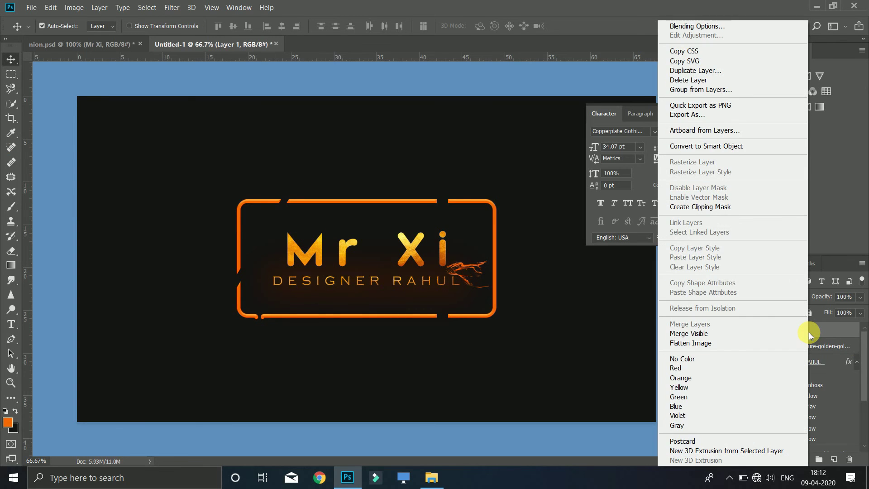
left_click(814, 335)
key("ctrl+j")
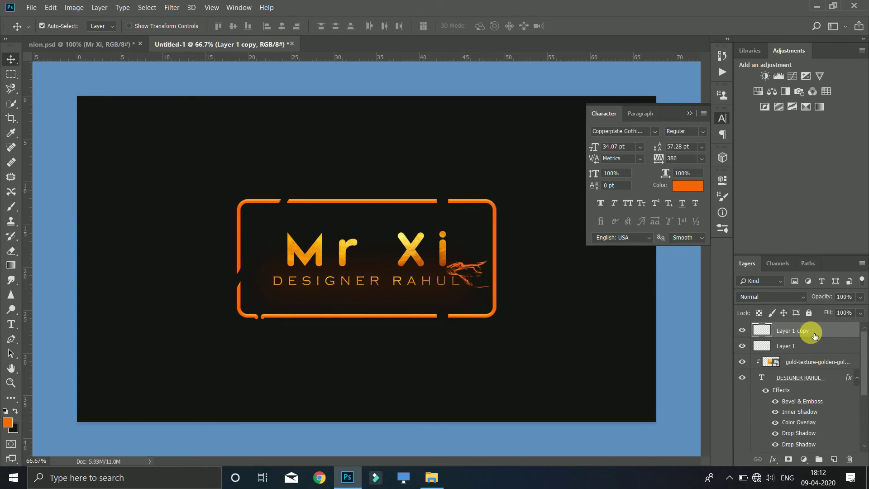
Flip the splatter copy horizontally and place it under the M.
key("ctrl+t")
right_click(473, 272)
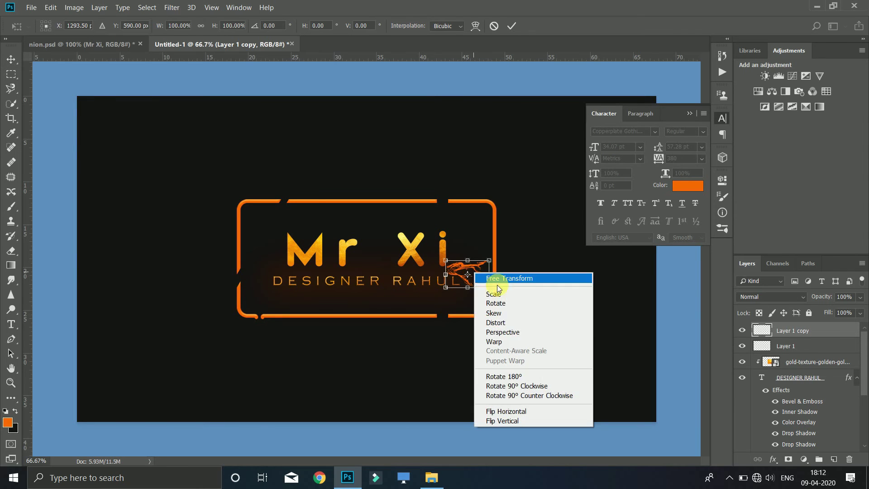
left_click(513, 411)
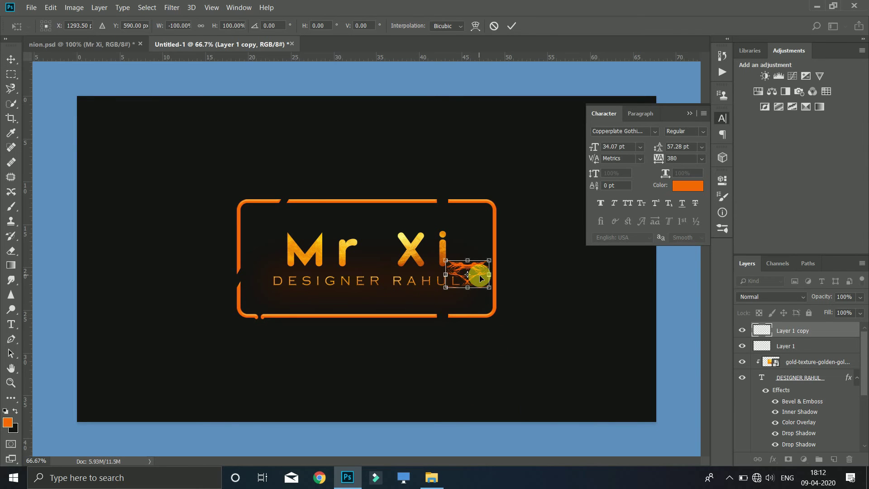
left_click_drag(471, 272, 273, 272)
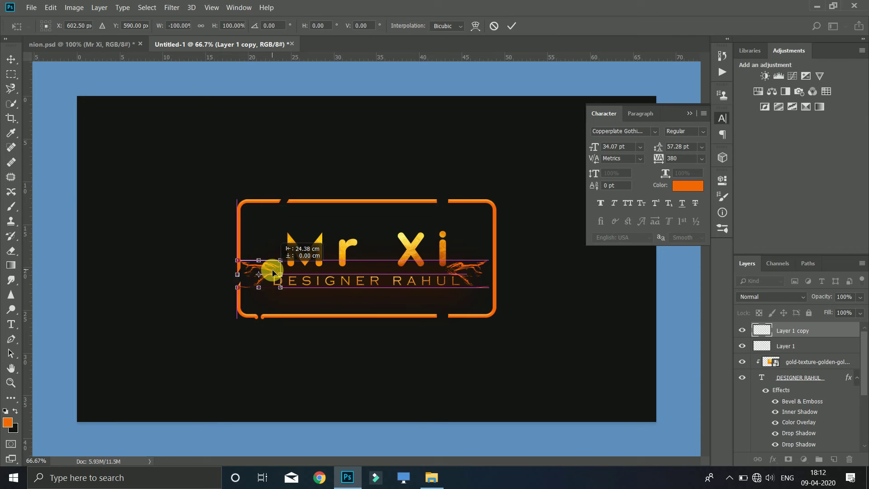
left_click_drag(272, 269, 276, 270)
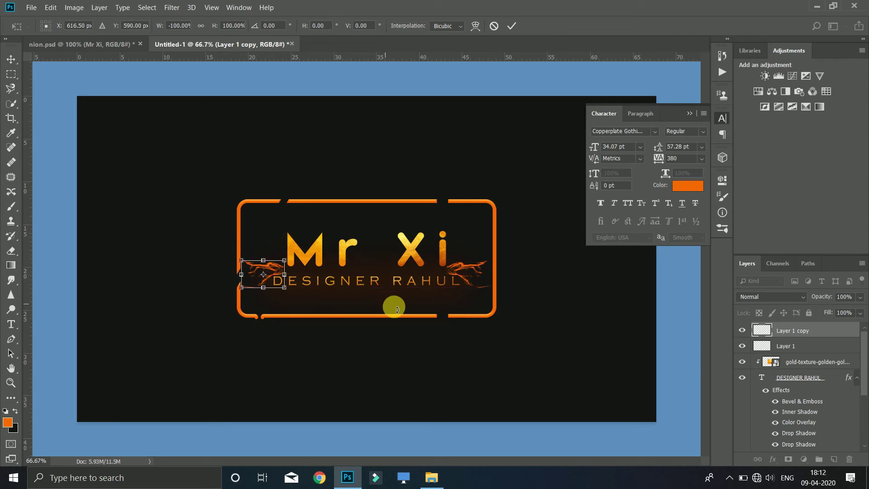
key("Return")
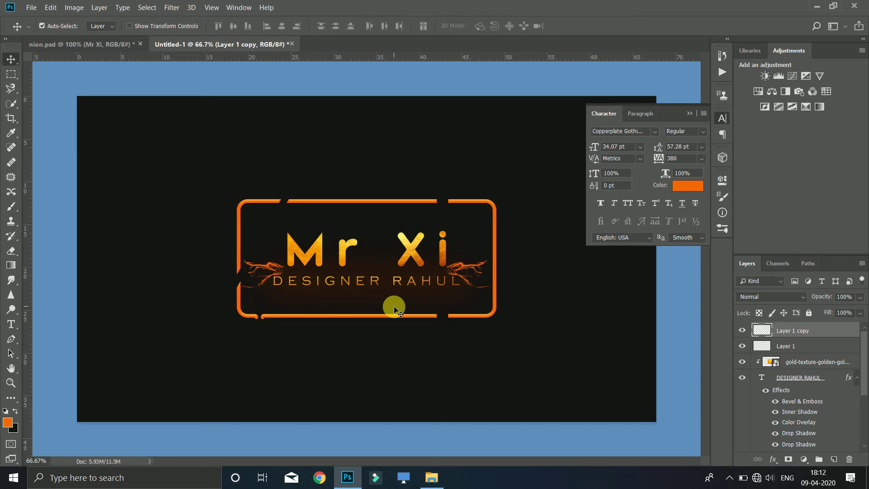
Select the Color Fill 2 frame layer and check its distances to the canvas edges.
left_click(353, 285)
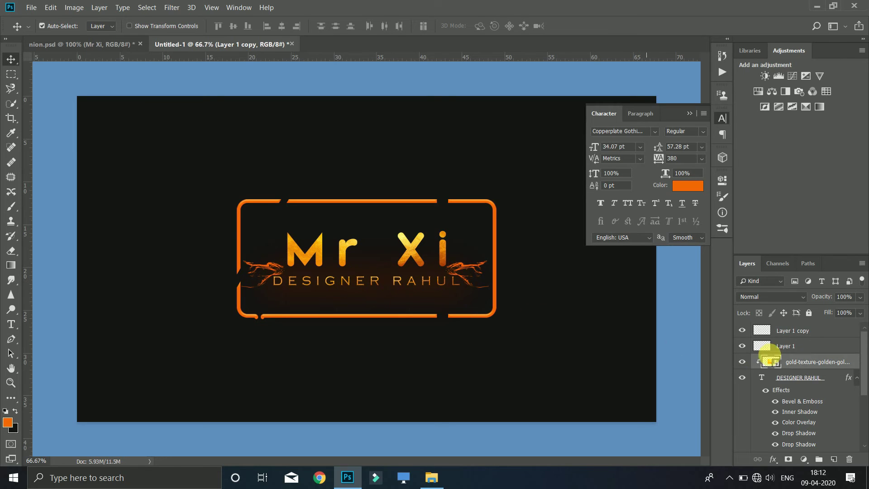
left_click(805, 380)
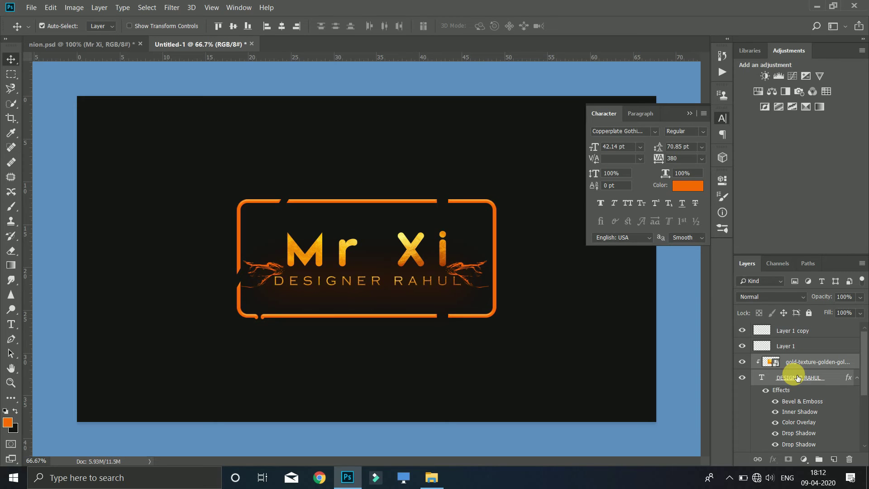
left_click(74, 83)
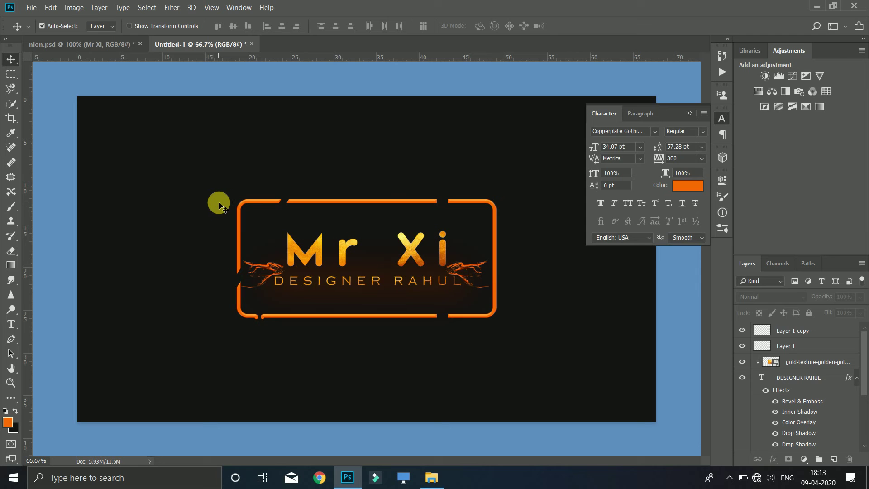
scroll(766, 358, "down", 2)
scroll(742, 430, "down", 2)
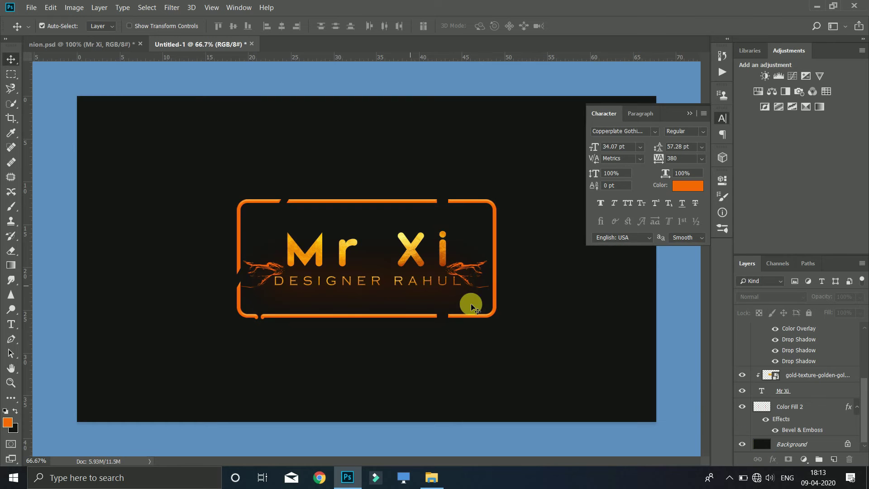
left_click(783, 406)
key("ctrl")
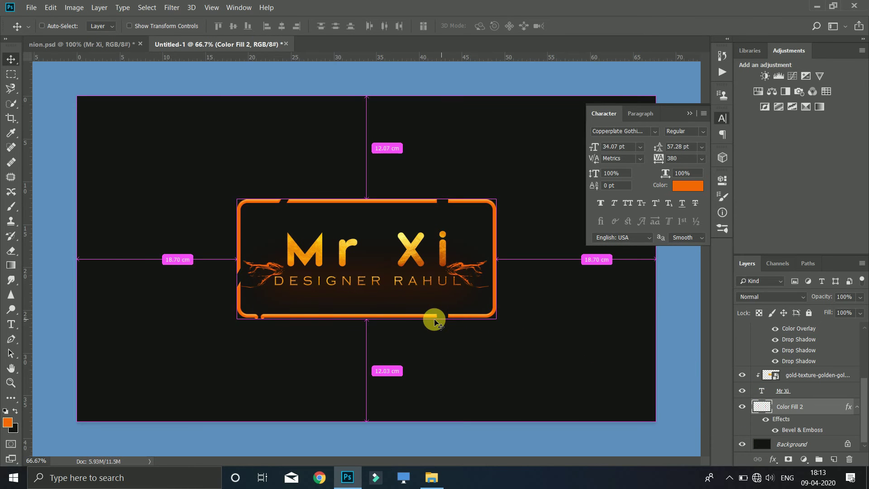
Shorten the orange frame top and bottom and widen it to about 105%.
key("ctrl+t")
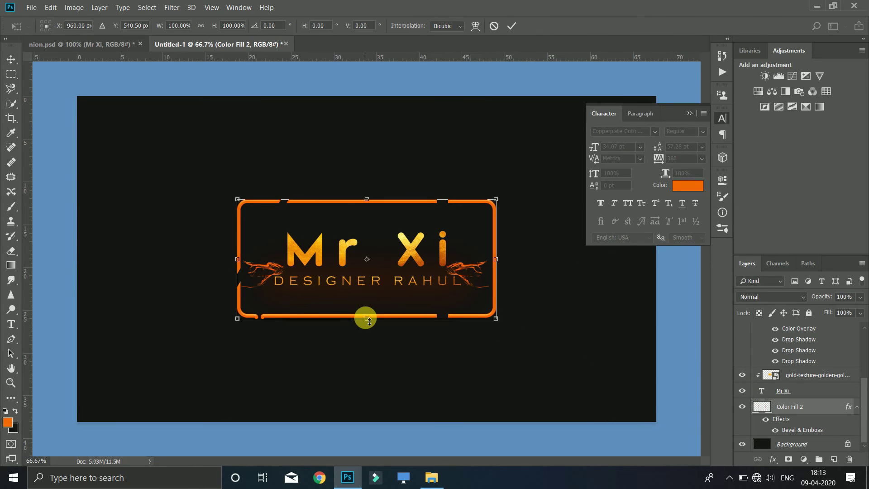
mouse_move(369, 321)
left_mouse_down()
mouse_move(369, 307)
mouse_move(371, 316)
left_mouse_up()
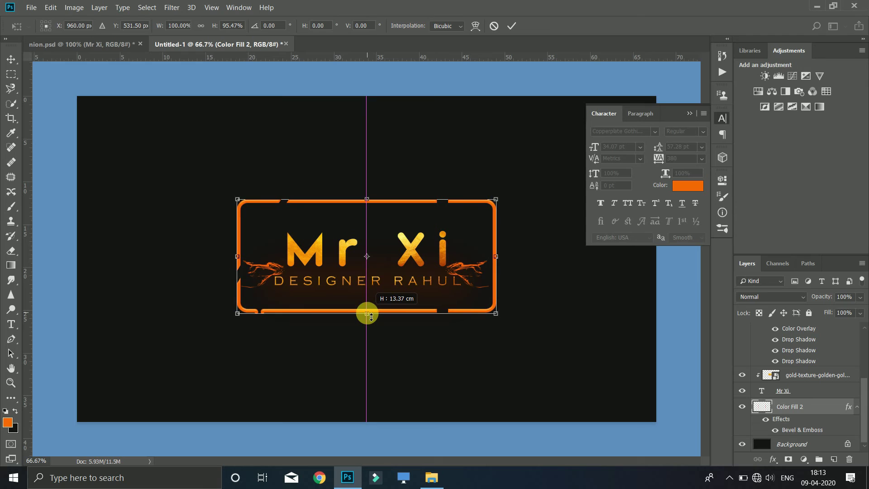
left_click_drag(367, 199, 372, 219)
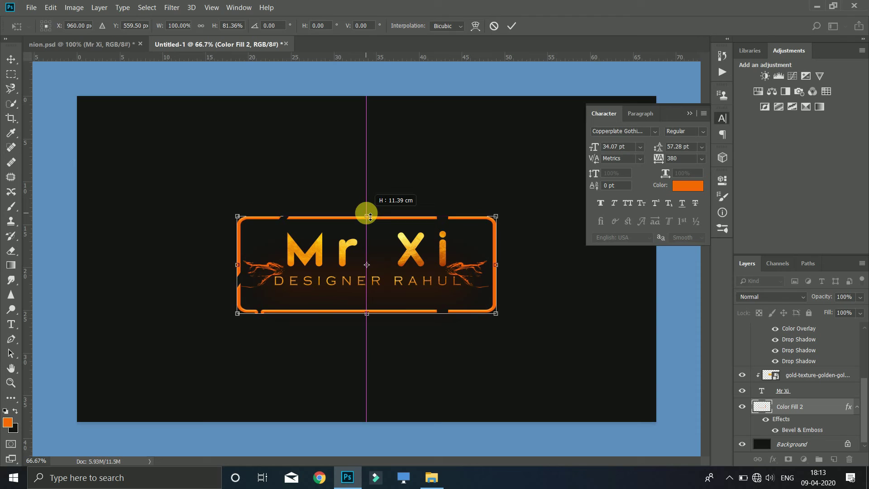
left_click_drag(500, 266, 505, 266)
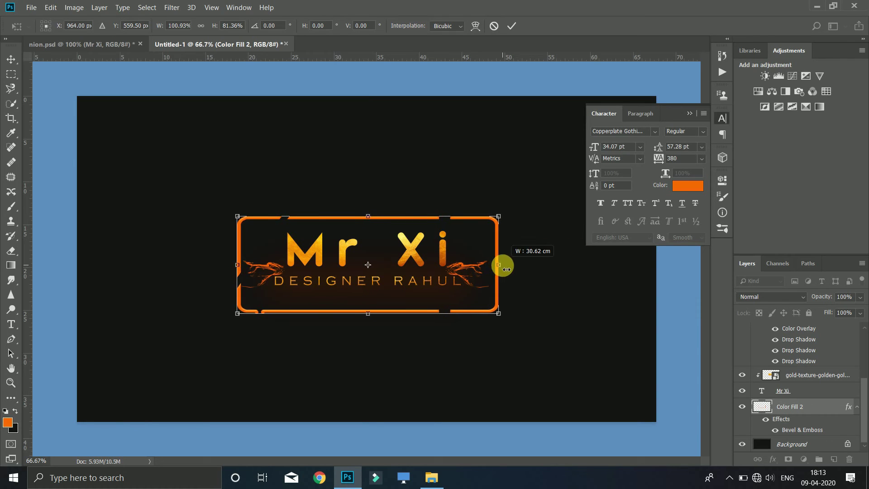
left_click_drag(234, 269, 236, 267)
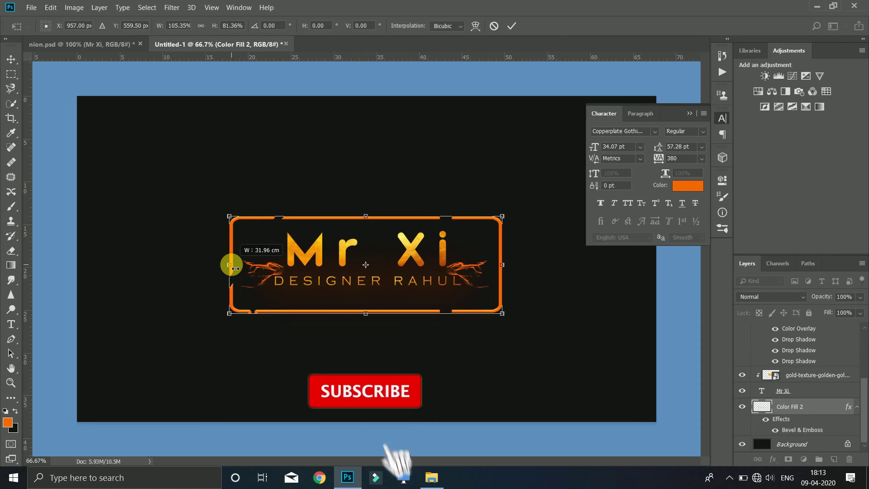
left_click(11, 64)
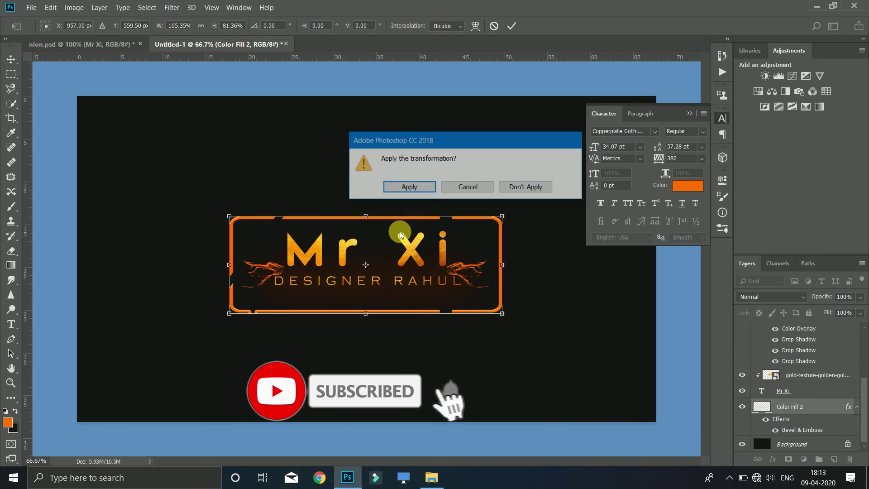
left_click(408, 186)
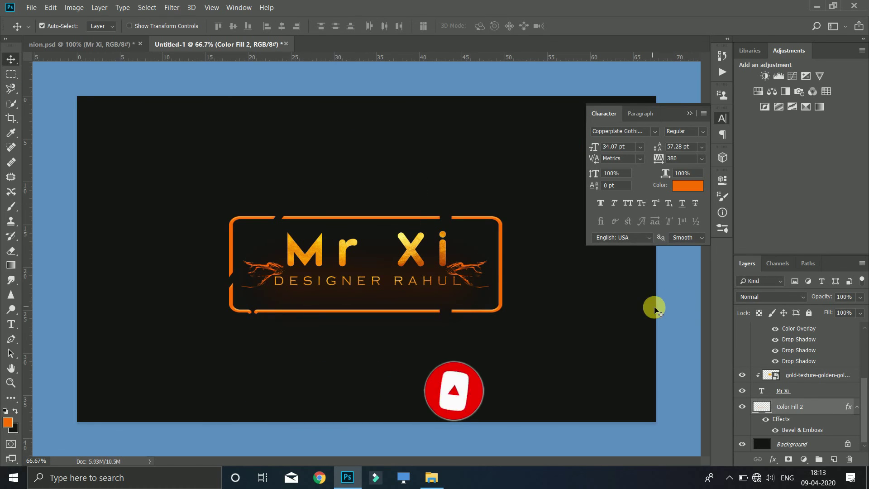
left_click(797, 389)
double_click(761, 390)
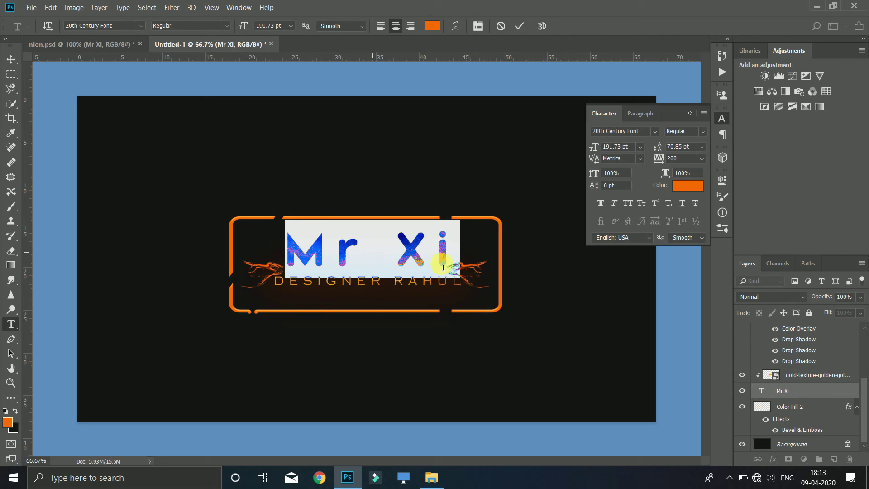
left_click(452, 253)
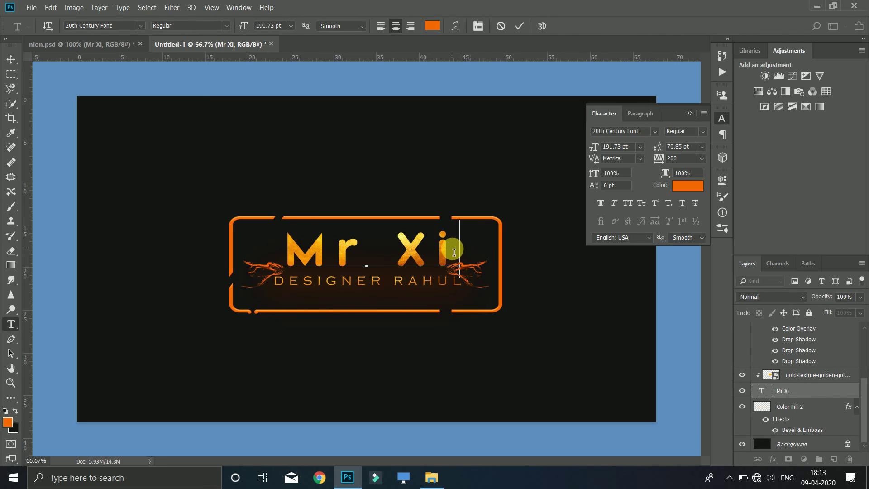
left_click_drag(459, 252, 403, 248)
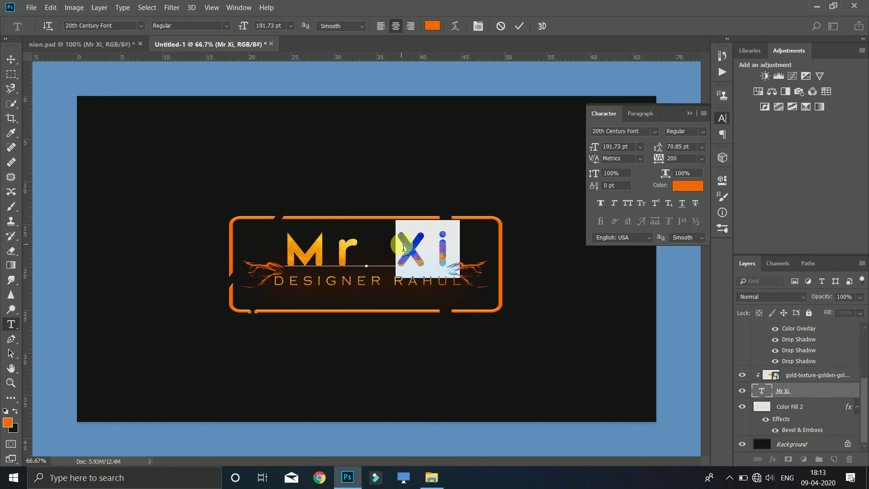
type("D")
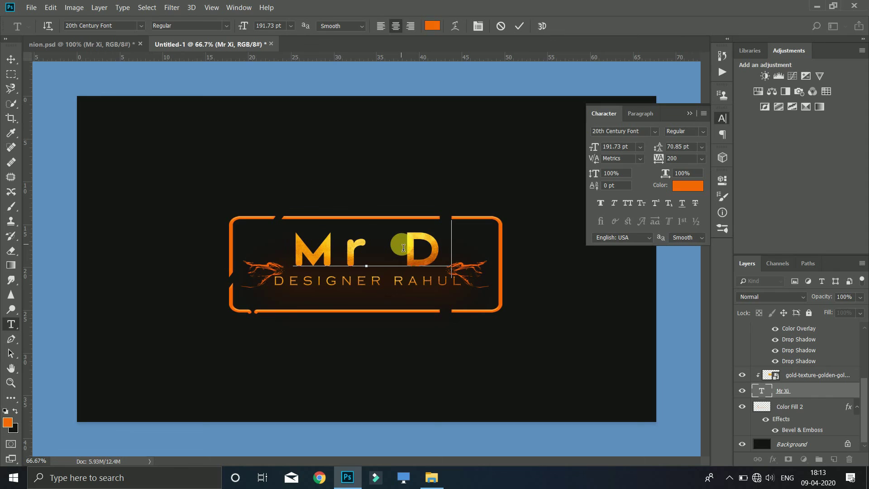
type("r")
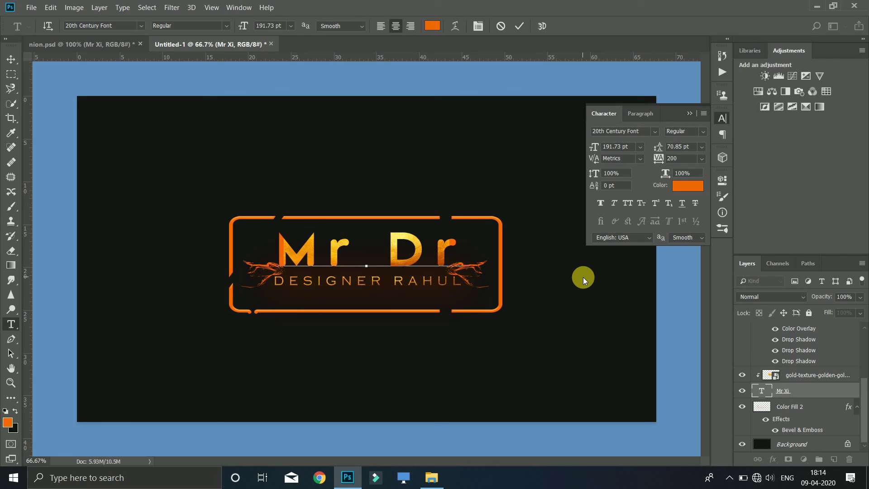
key("BackSpace")
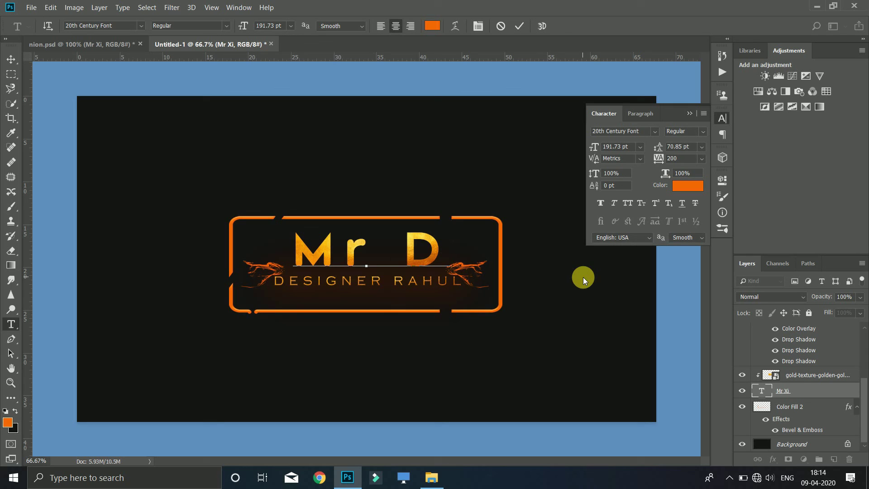
type("n")
key("BackSpace")
key("BackSpace")
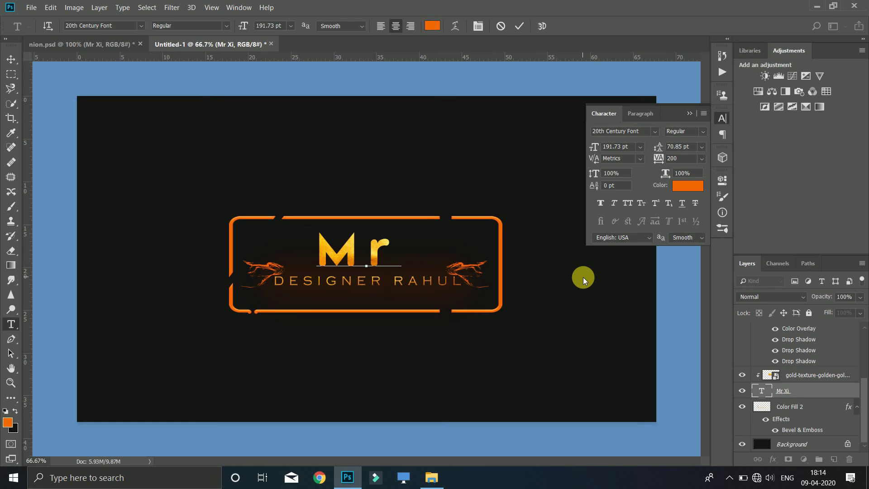
type(" Xi")
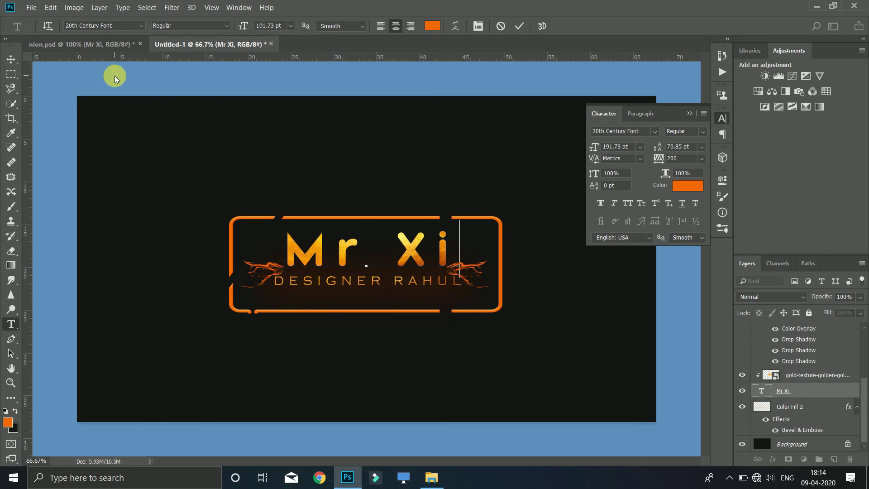
key("ctrl+Return")
key("v")
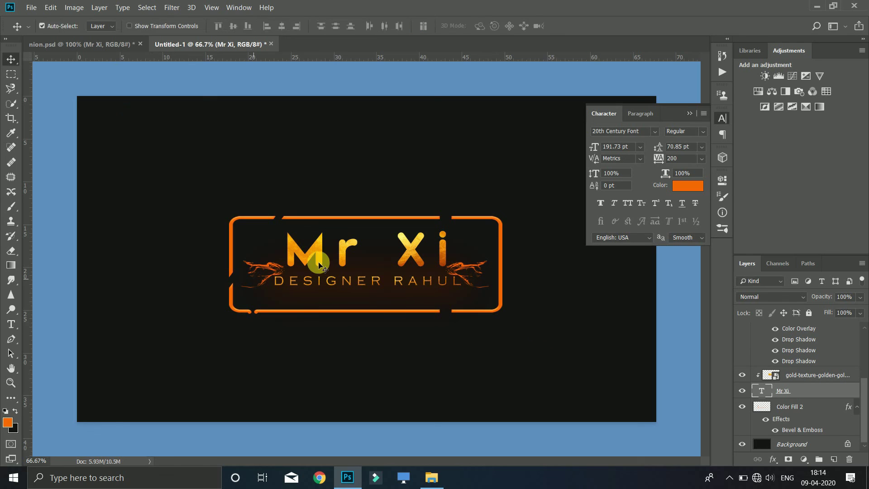
Shift the Mr Xi text layer three pixels left, then deselect it and collapse the Character panel.
left_click(322, 261)
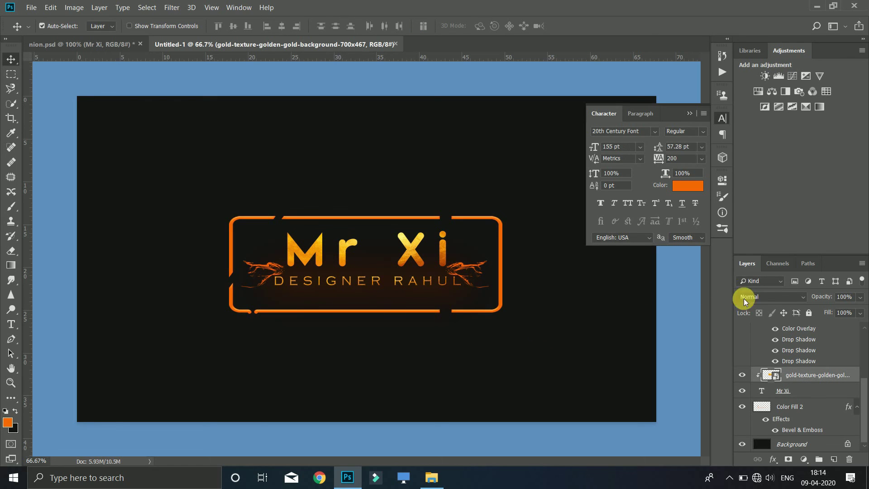
left_click(811, 392)
key("Left")
key("Left")
key("Left")
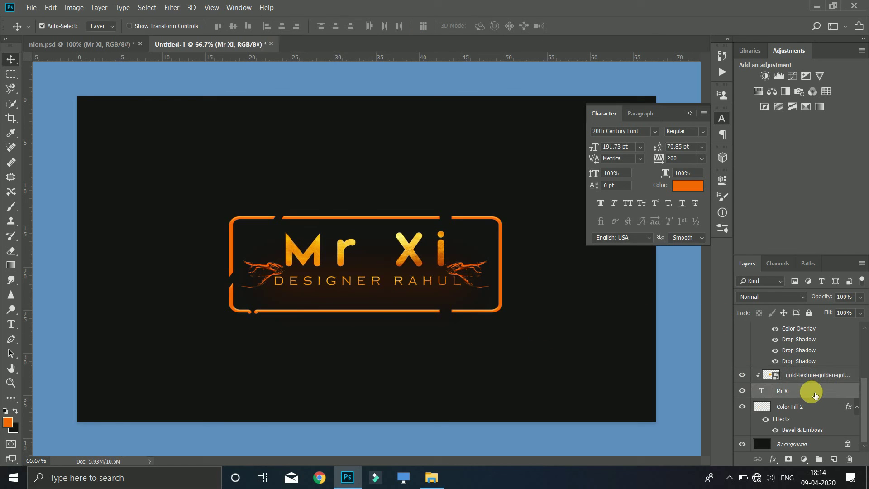
key("Left")
key("Left")
key("Left")
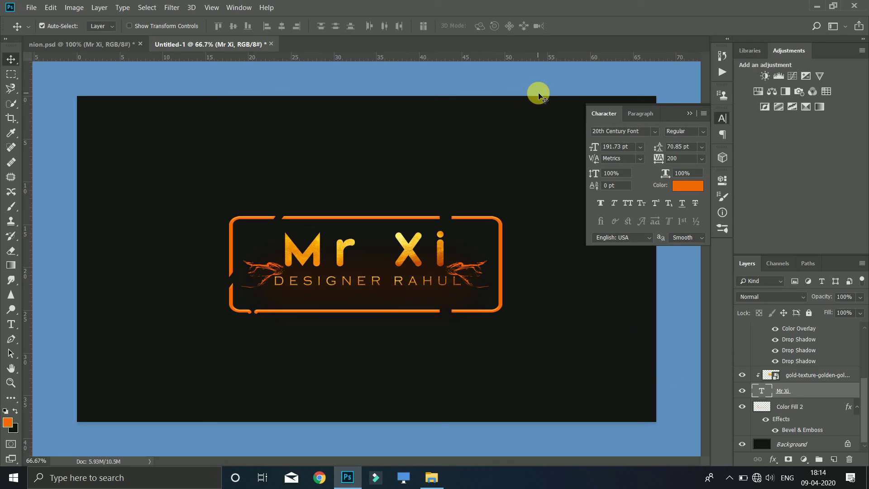
key("Left")
key("Left")
left_click(529, 81)
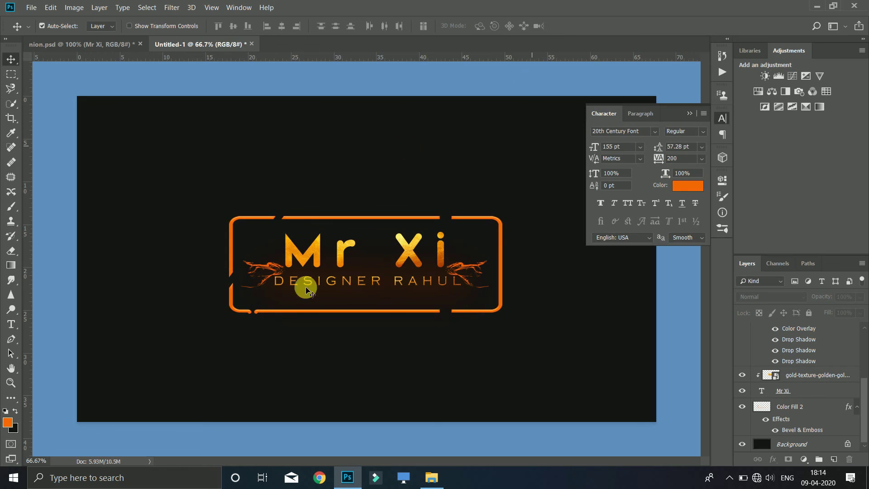
left_click(689, 114)
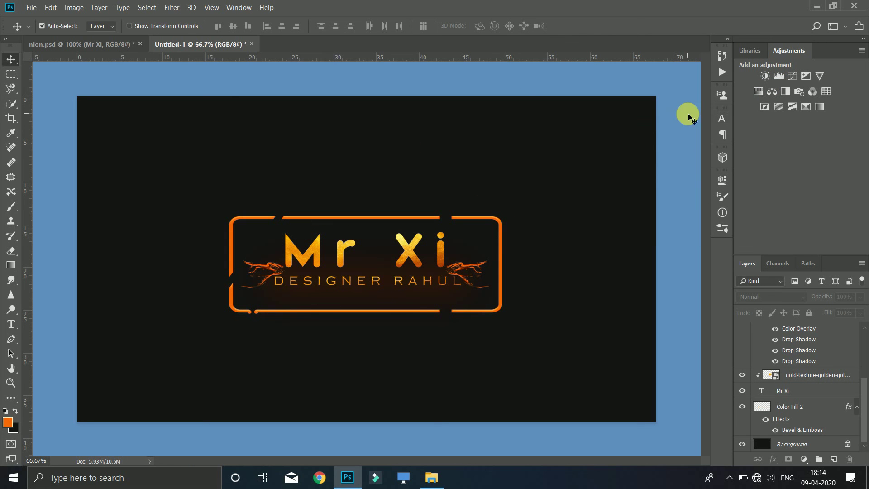